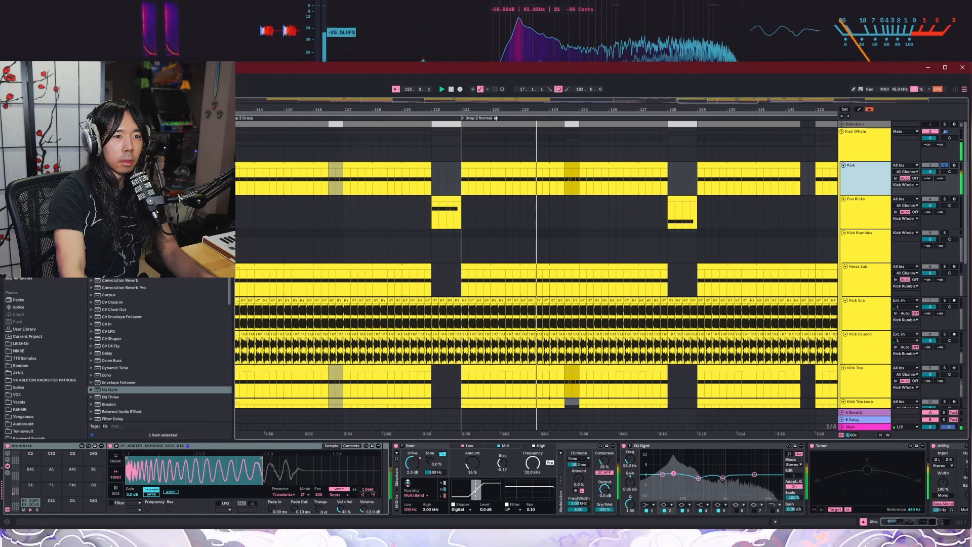
Step: Stop playback and show the device chains of the Kick Rumbles group and its Noise Sub, Kick Sub and Kick Crunch tracks
key("space")
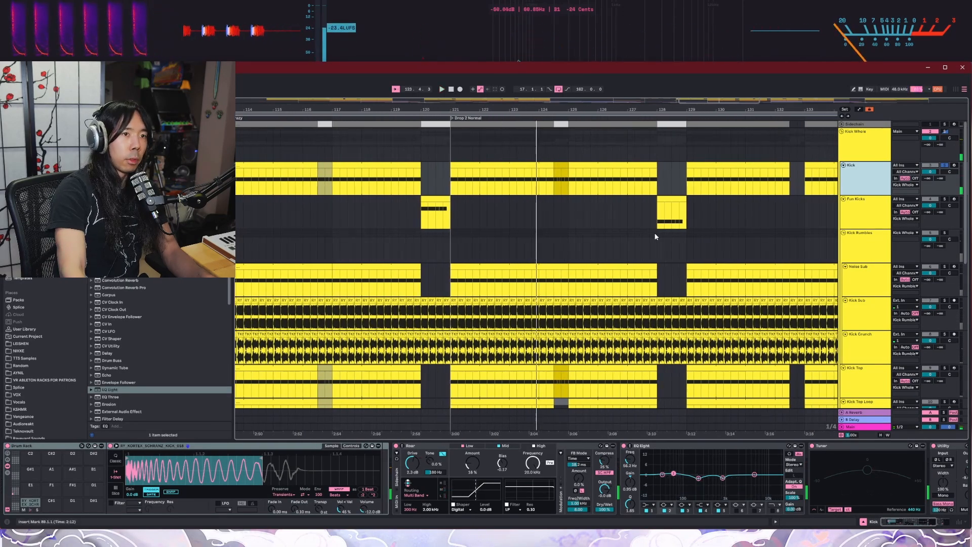
scroll(850, 217, "down", 1)
left_click(865, 215)
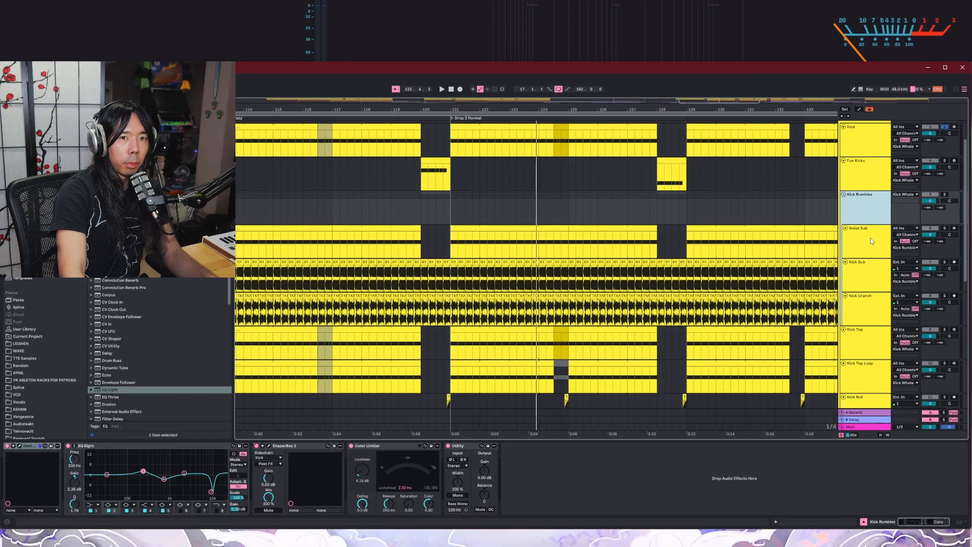
scroll(878, 223, "down", 1)
key("Down")
key("Down")
key("Down")
left_click(871, 231)
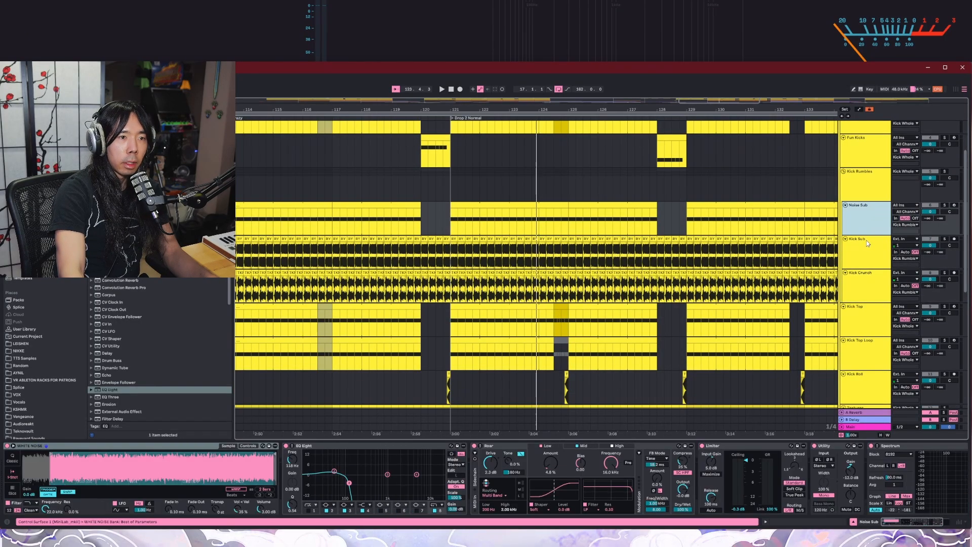
left_click(863, 260)
left_click(864, 284)
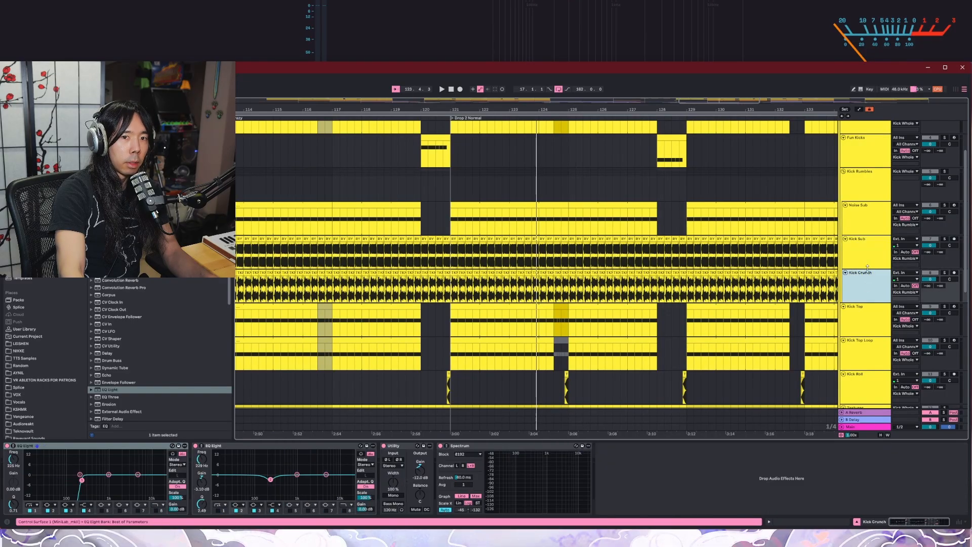
Step: Show the Noise Sub track's devices and audition the track soloed in the Drop 2 Normal section
left_click(869, 225)
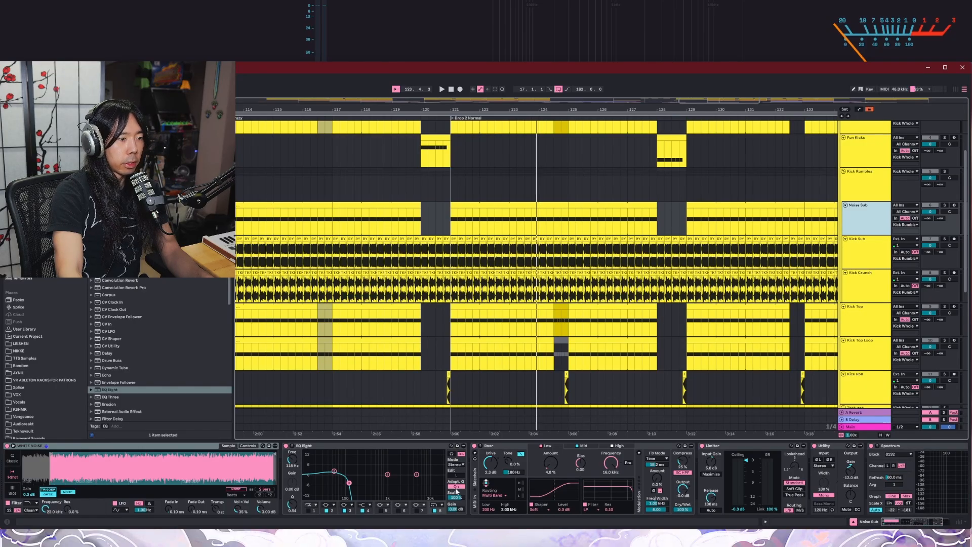
key("space")
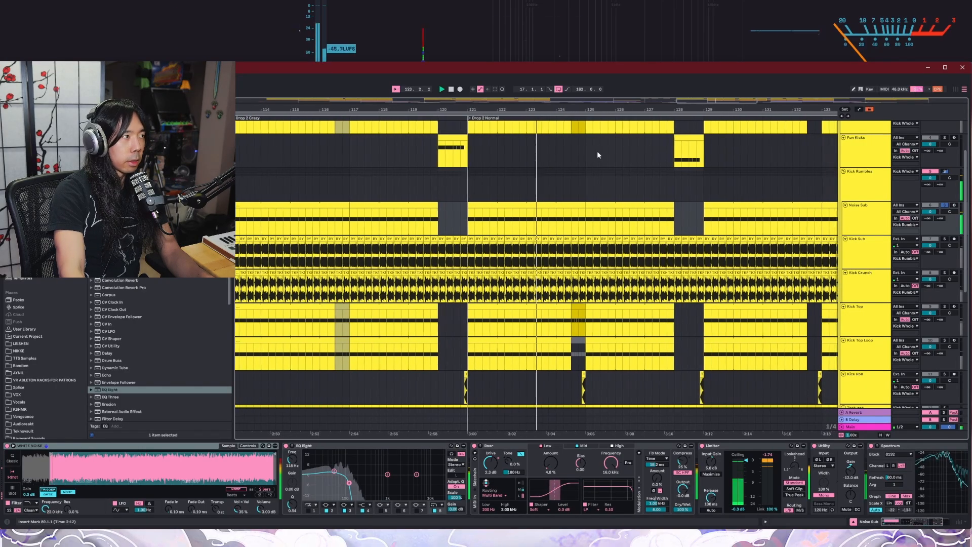
key("space")
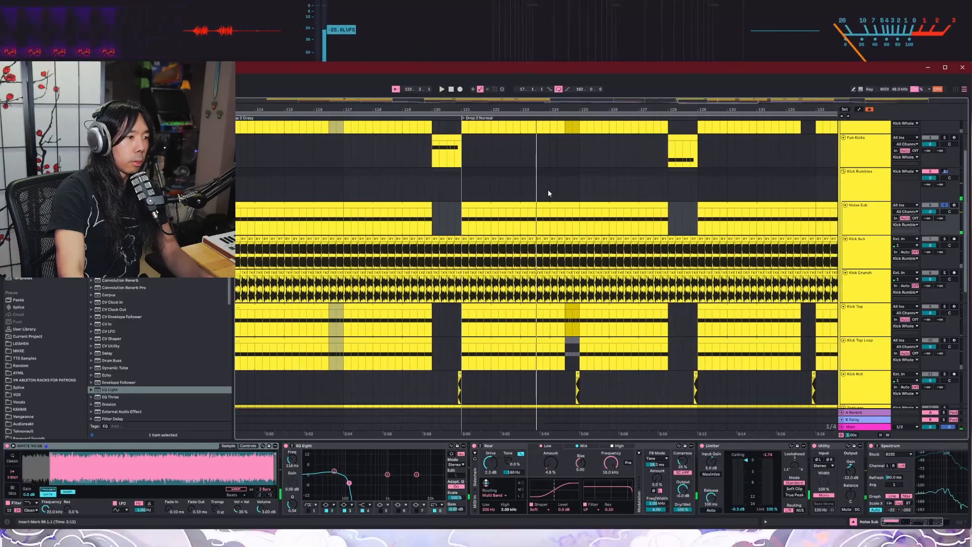
Step: Solo and audition the Kick Sub track and the Kick Crunch track in the Drop 2 Normal section
left_click(874, 255)
left_click(944, 239)
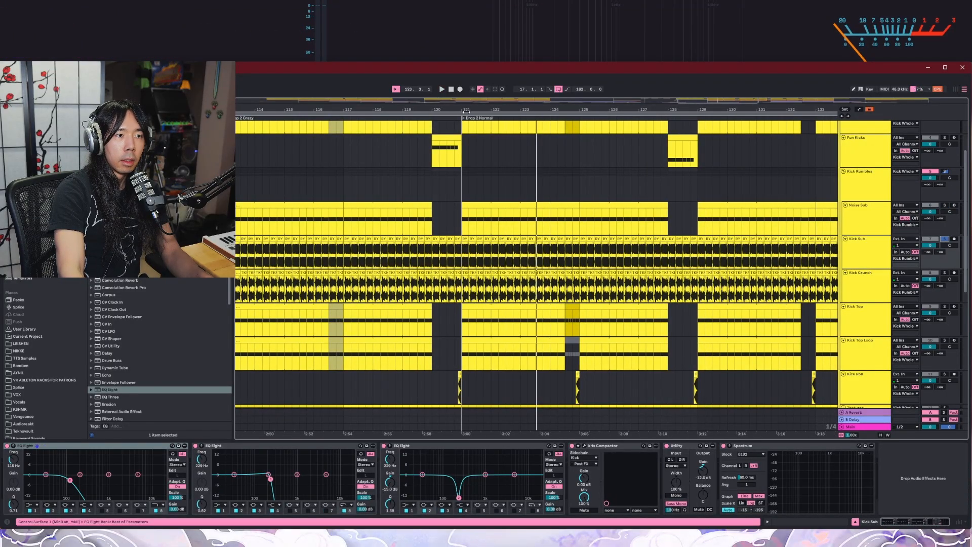
key("space")
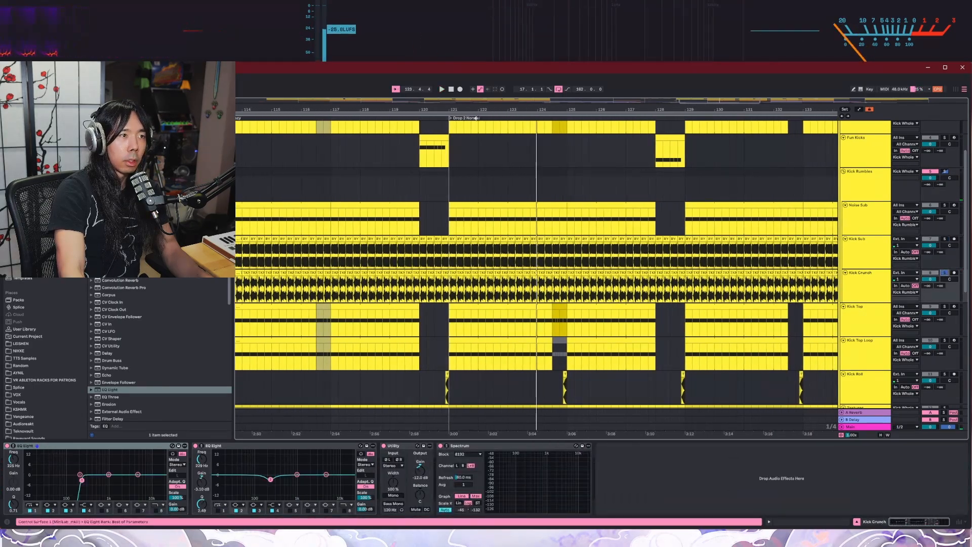
key("space")
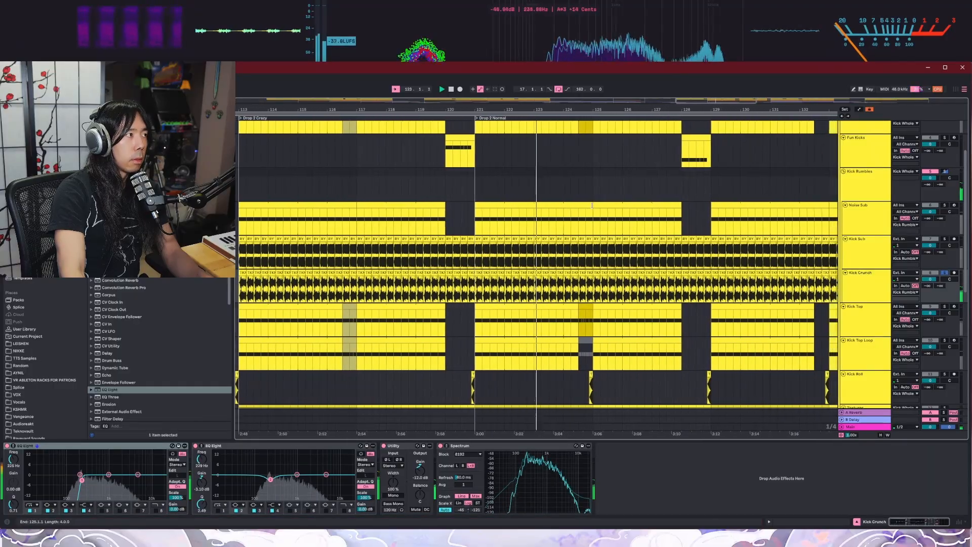
Step: Solo the Kick Rumbles group, inspect its ShaperBox 3 sidechain curve, close the plugin window and audition the group
left_click(944, 173)
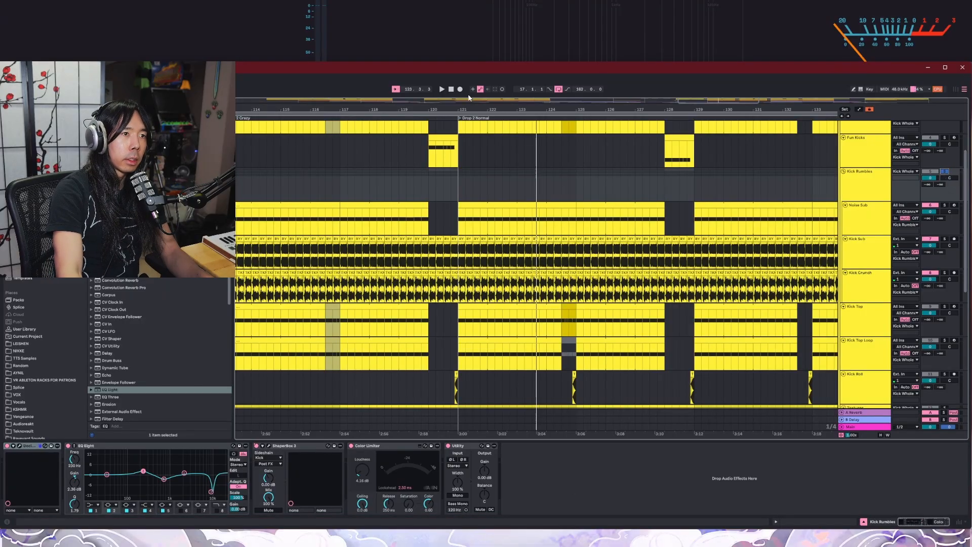
left_click(268, 445)
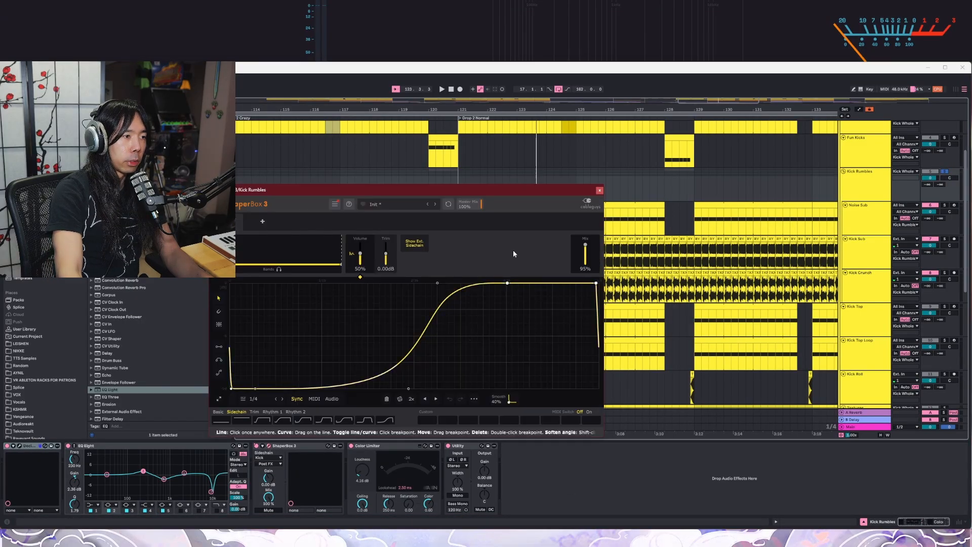
left_click(599, 190)
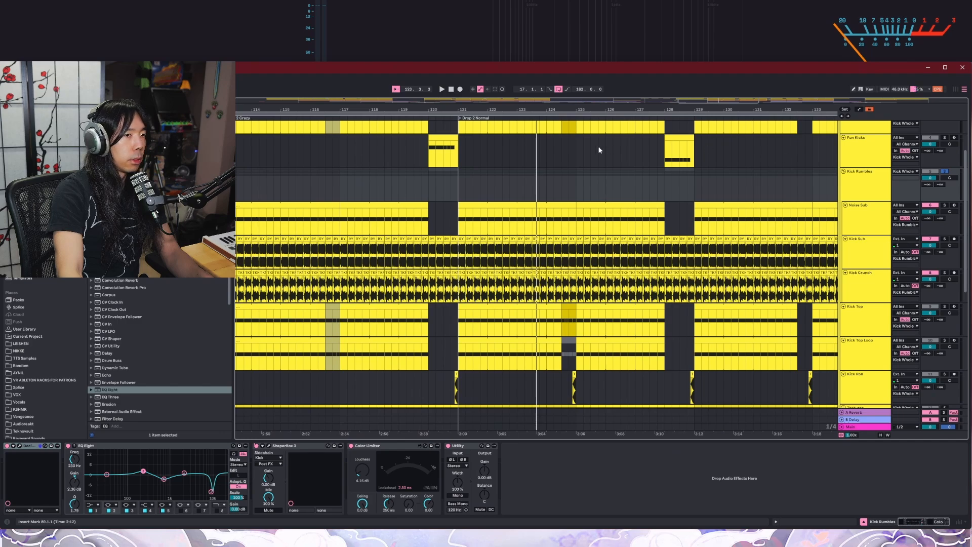
key("shift+space")
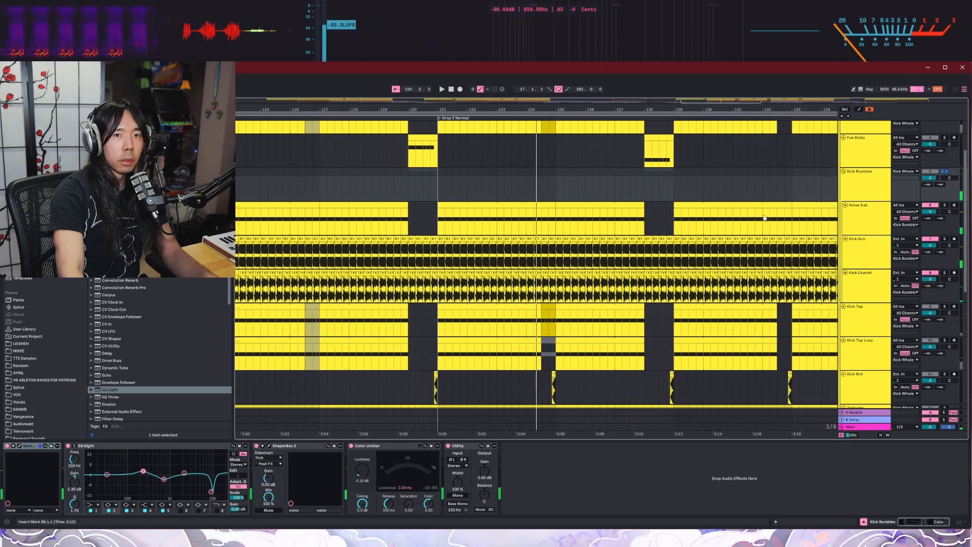
Step: Solo the Kick track together with the Kick Rumbles group and audition both from the Drop 2 Normal locator
scroll(802, 202, "up", 3)
left_click(946, 150, "ctrl")
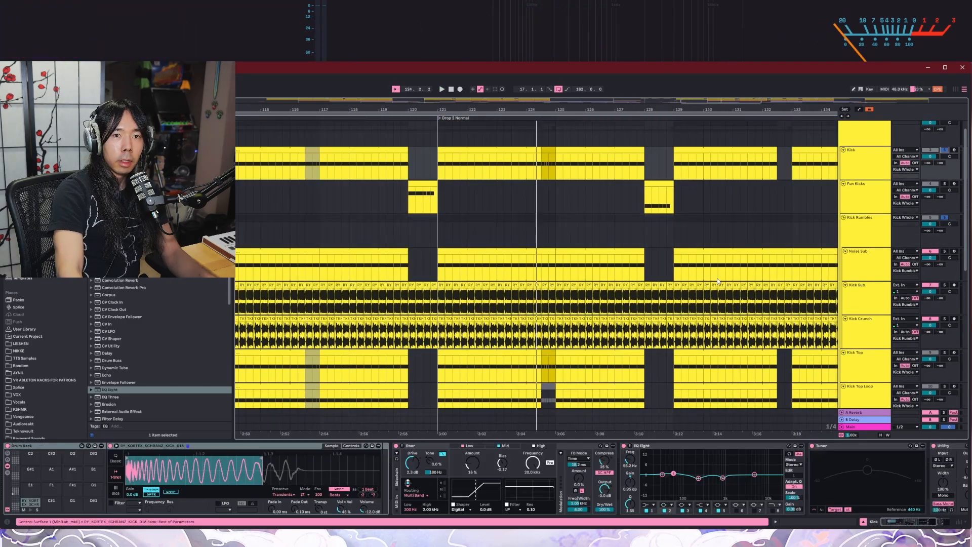
scroll(717, 281, "down", 1)
scroll(591, 204, "down", 1)
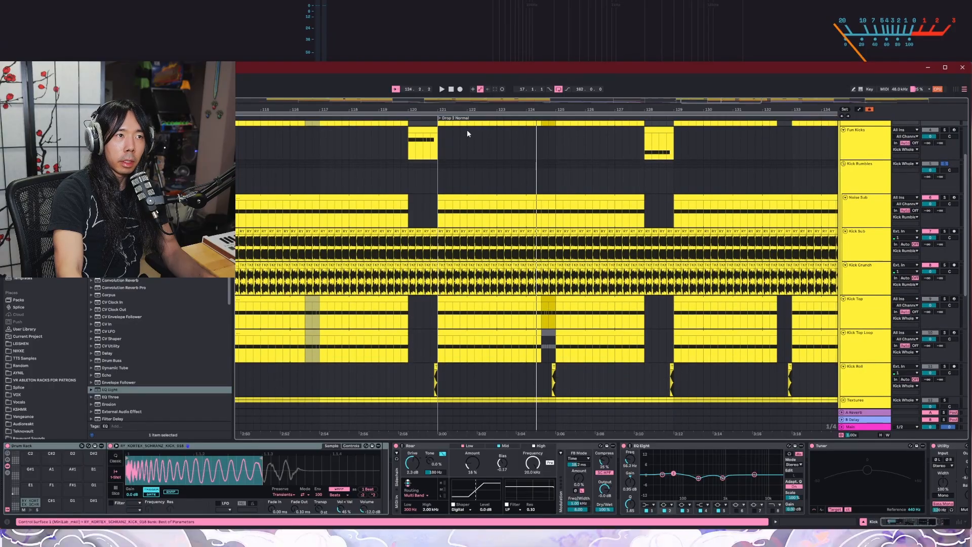
key("space")
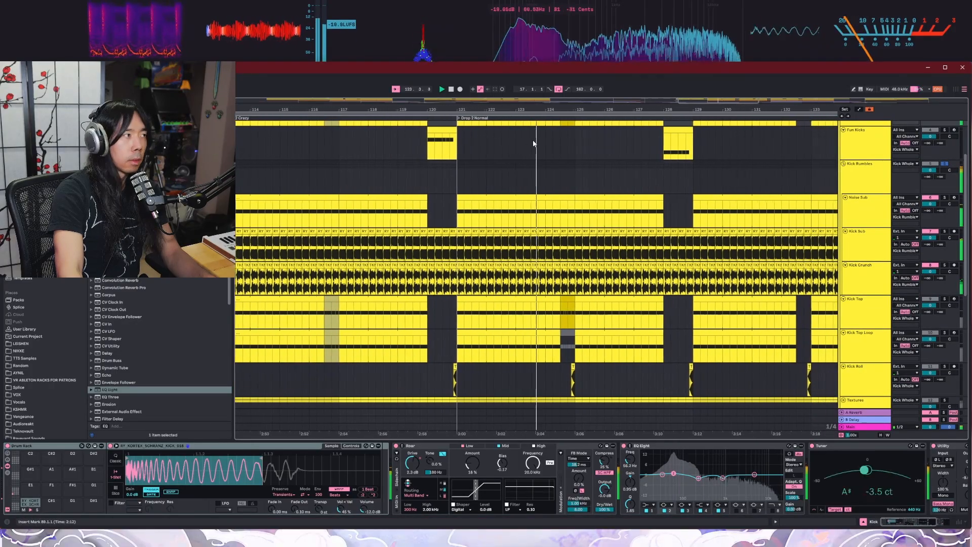
Step: Show the Kick Top track's devices and audition the track soloed from the Drop 2 Normal locator
left_click(879, 326)
scroll(878, 327, "down", 1)
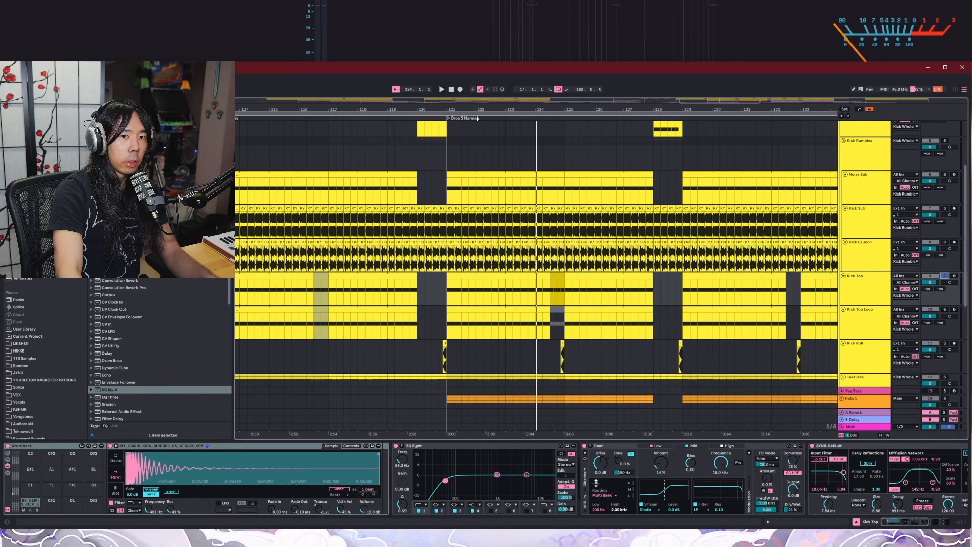
key("space")
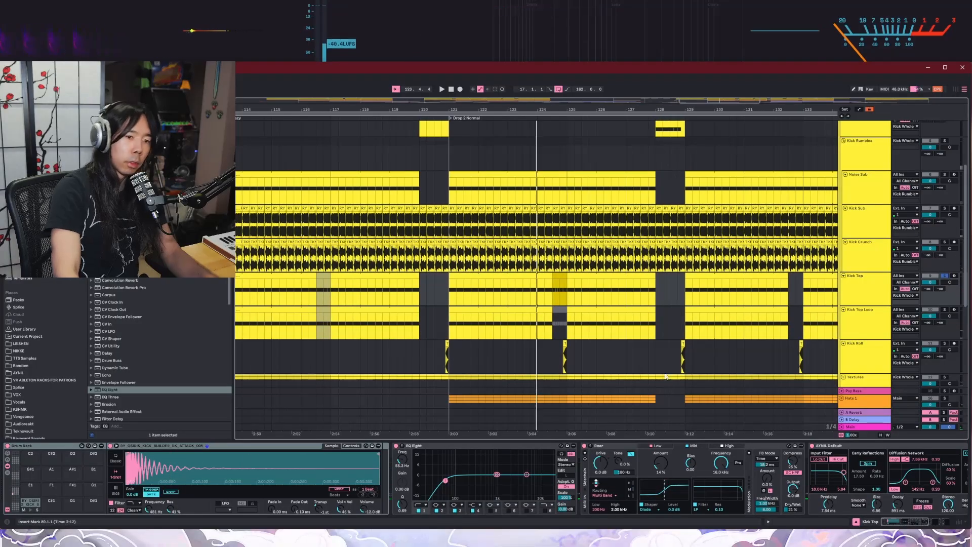
Step: Solo the Kick Top Loop track and audition it from the Drop 2 Normal locator
left_click(944, 310)
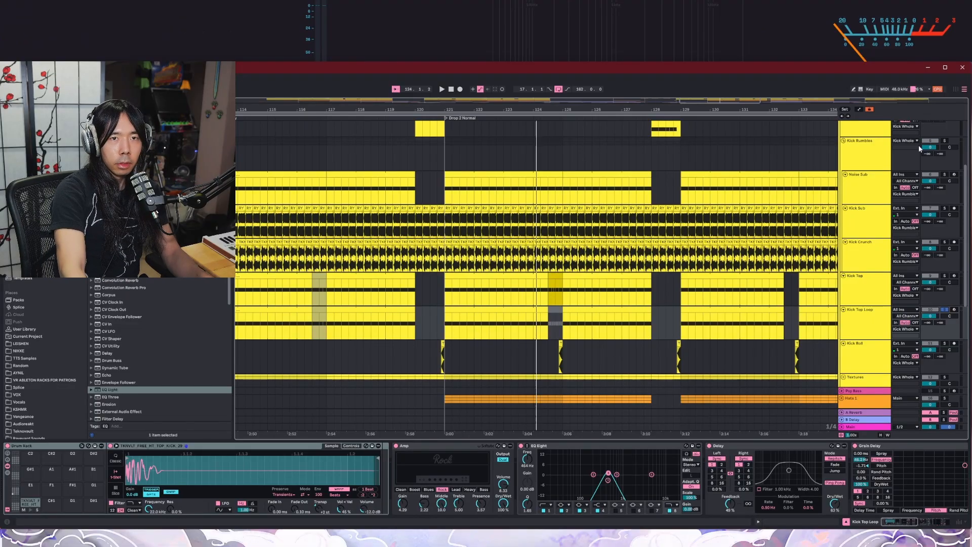
scroll(863, 245, "up", 3)
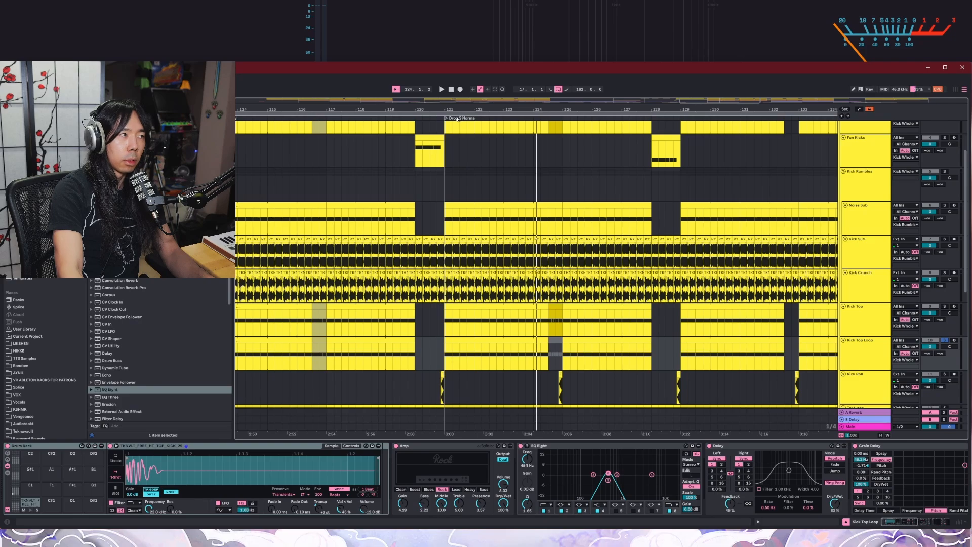
key("space")
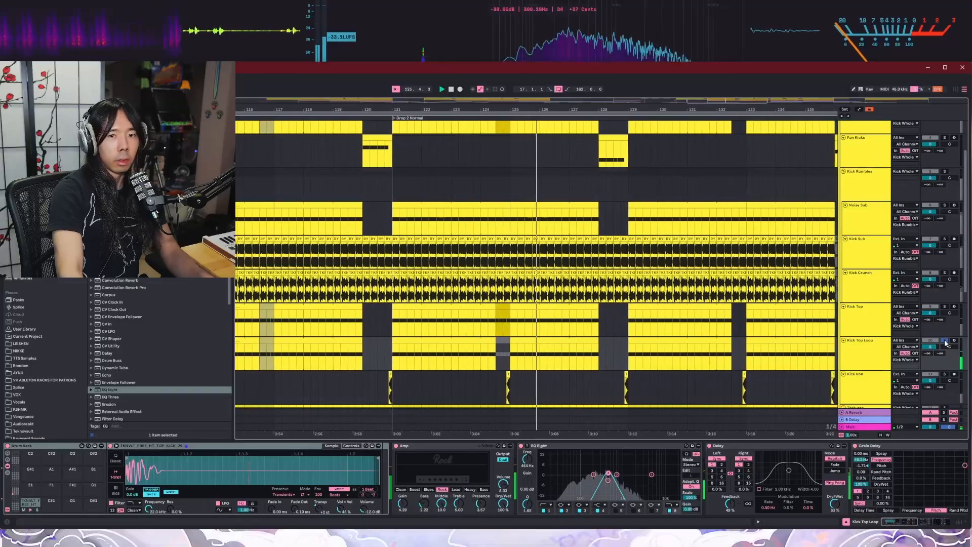
Step: Solo and audition the Textures group, and show the device chains of its Reverse Texture and Texture 2 tracks
scroll(875, 350, "up", 3)
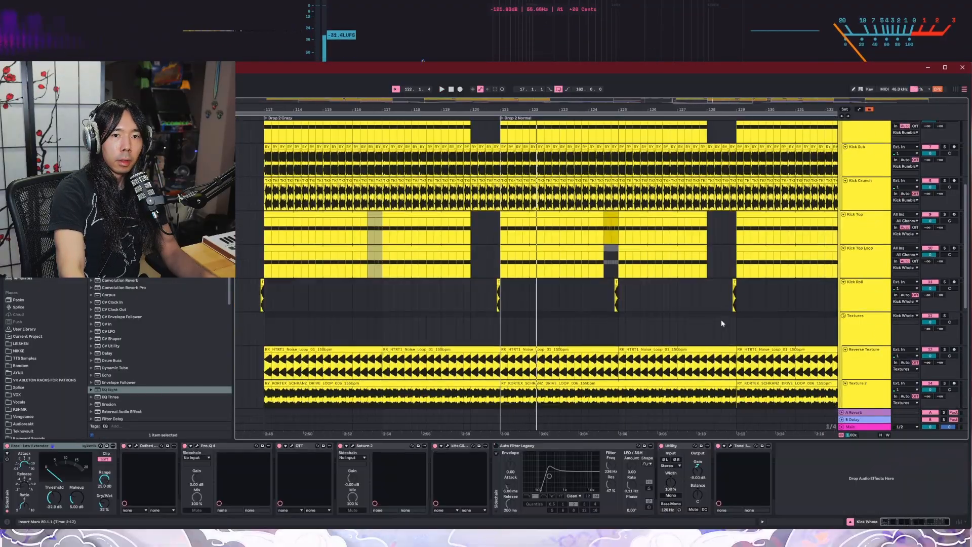
scroll(721, 320, "down", 4)
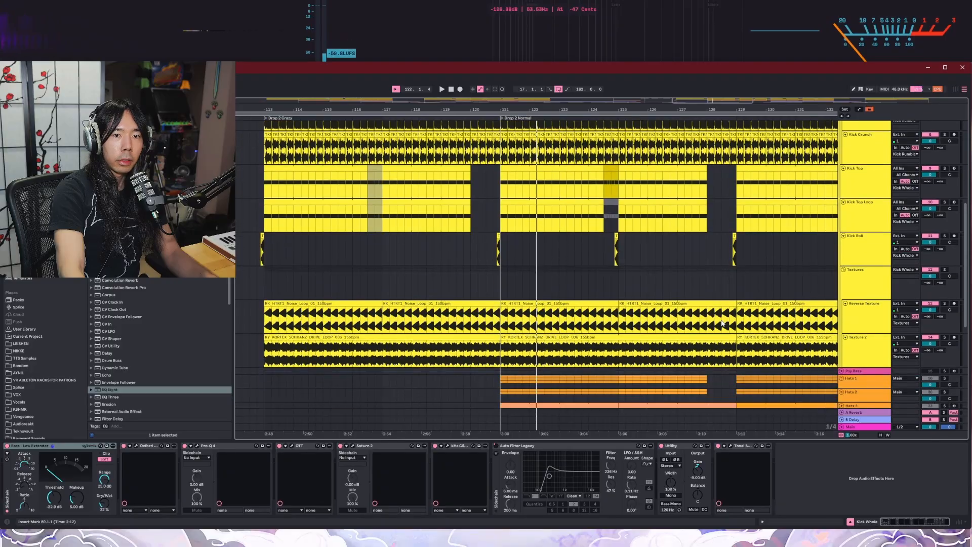
left_click(863, 259)
left_click(944, 232)
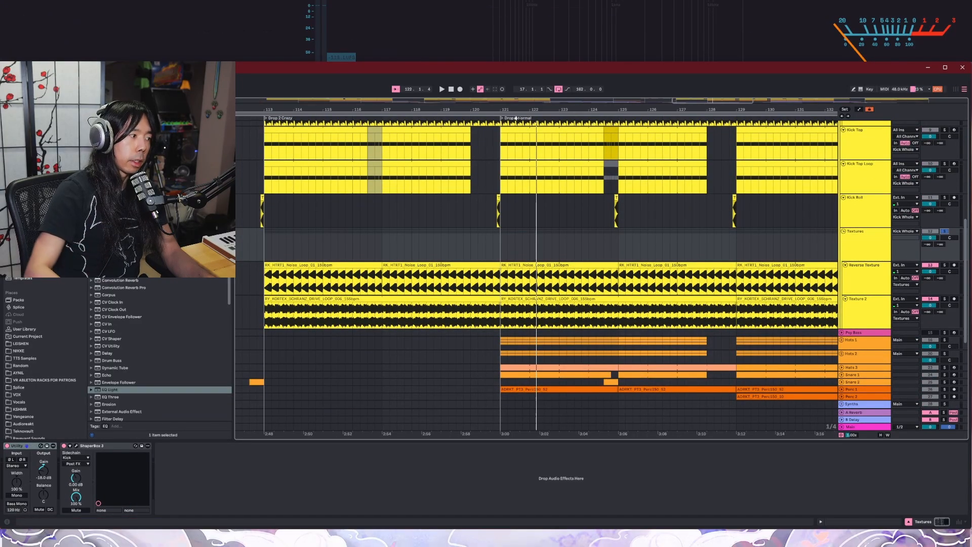
key("space")
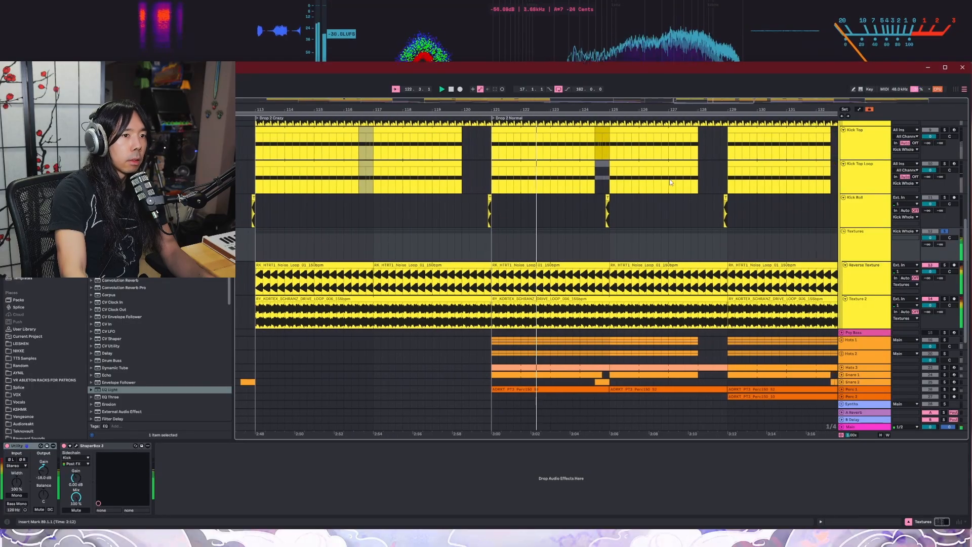
left_click(864, 281)
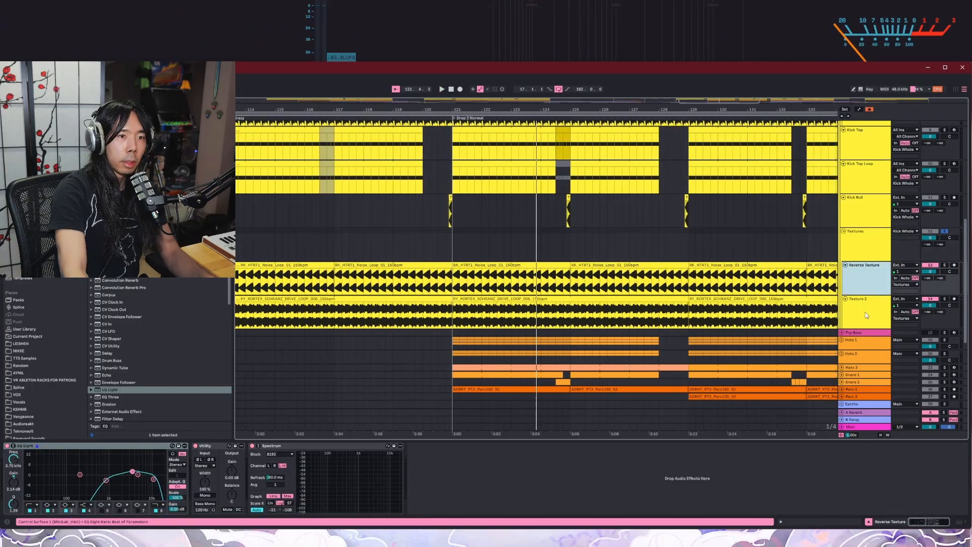
left_click(866, 315)
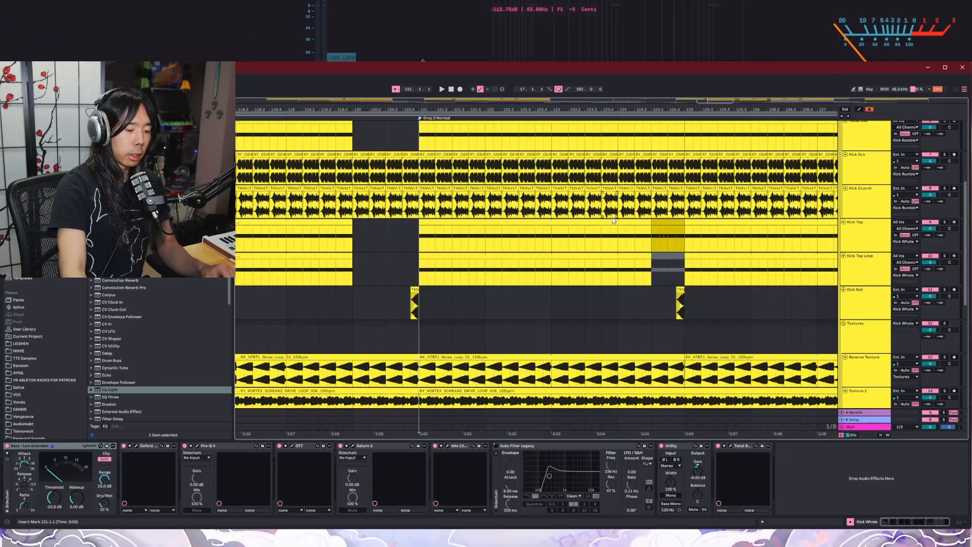
Step: Audition the entire Kick Whole group from the Drop 2 Normal locator
key("space")
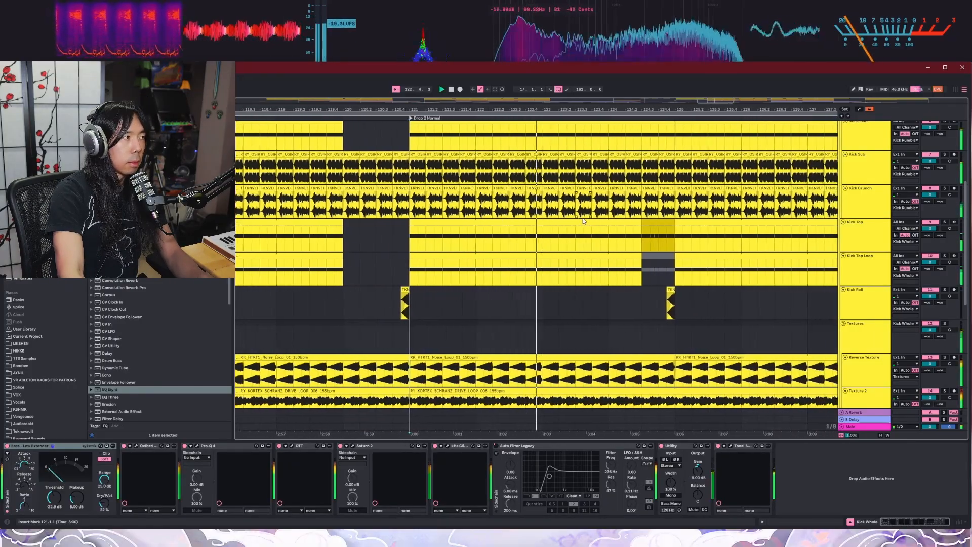
key("space")
Step: Solo the Fun Kicks track and audition its clips from the Pre-Drop locator
scroll(725, 196, "up", 4)
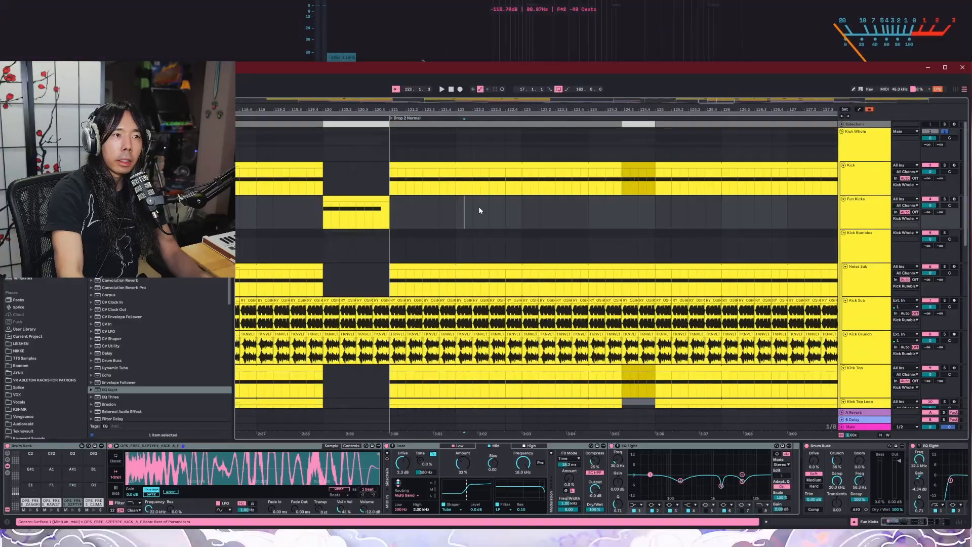
scroll(510, 211, "down", 5)
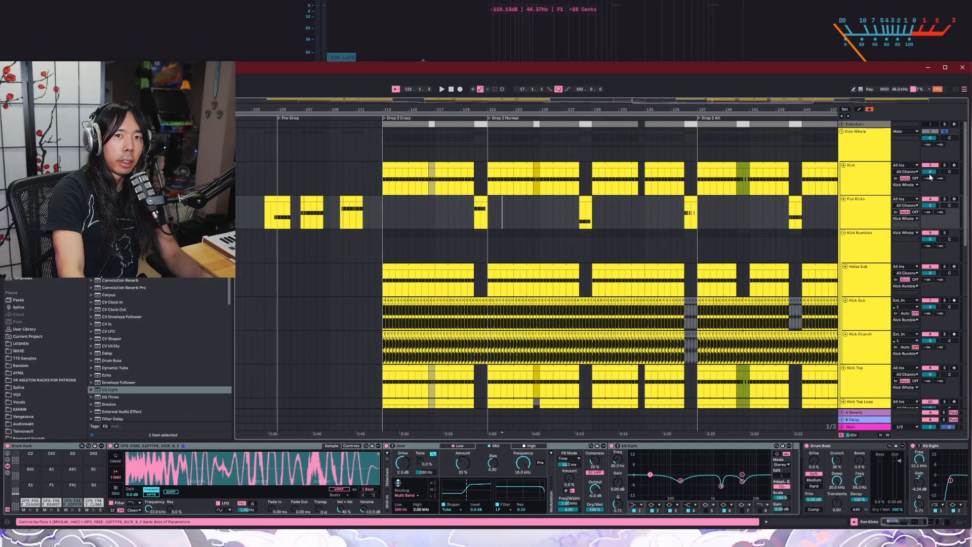
scroll(269, 249, "up", 3)
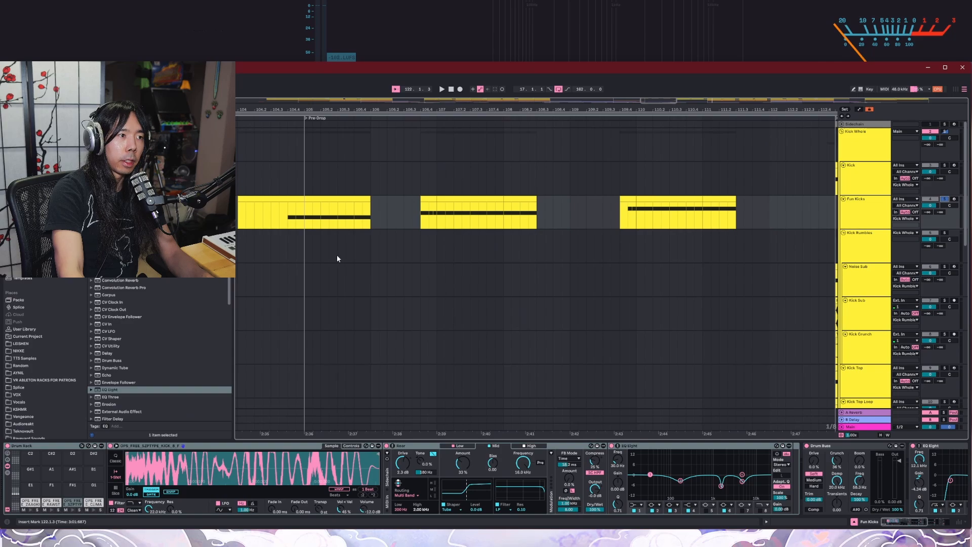
left_click(310, 118)
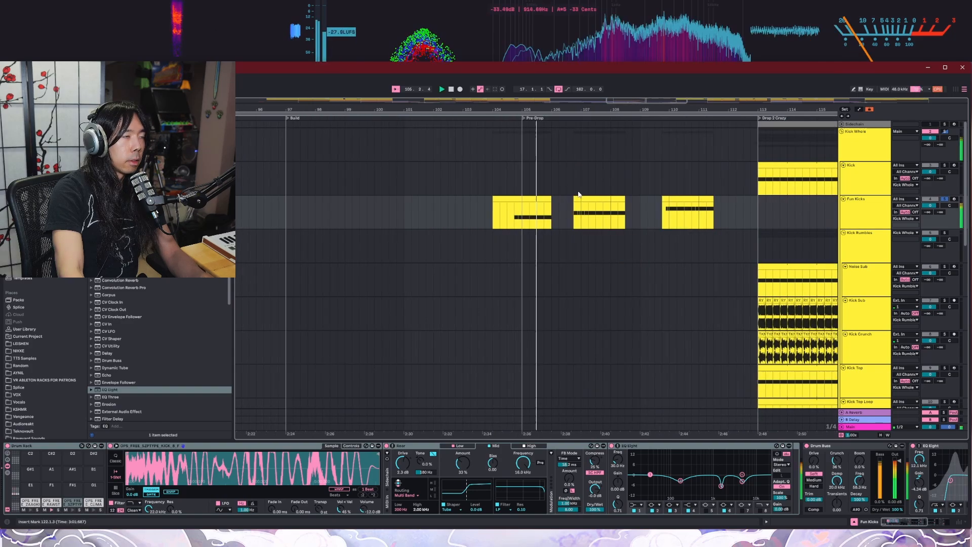
key("space")
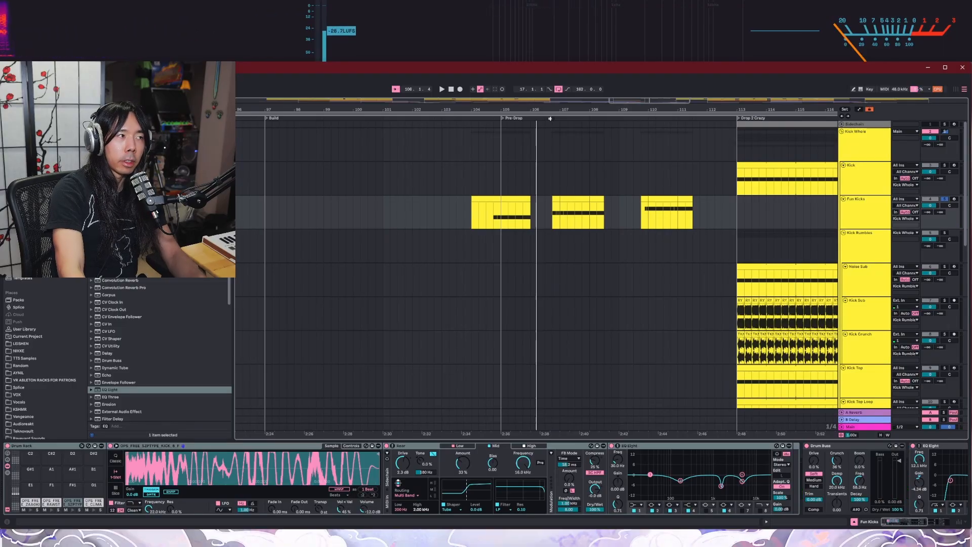
key("space")
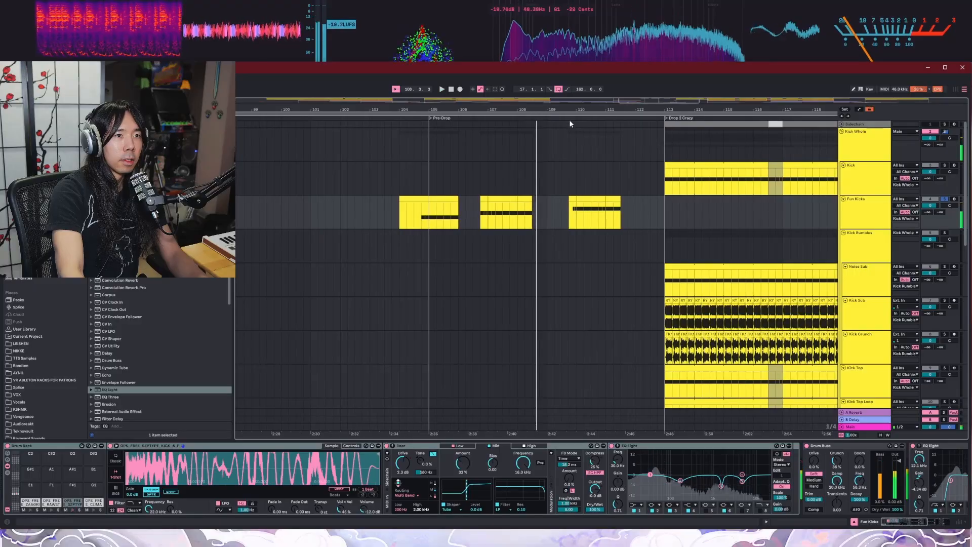
Step: Audition the third Fun Kicks clip in the Pre-Drop section, just ahead of Drop 2 Crazy
key("space")
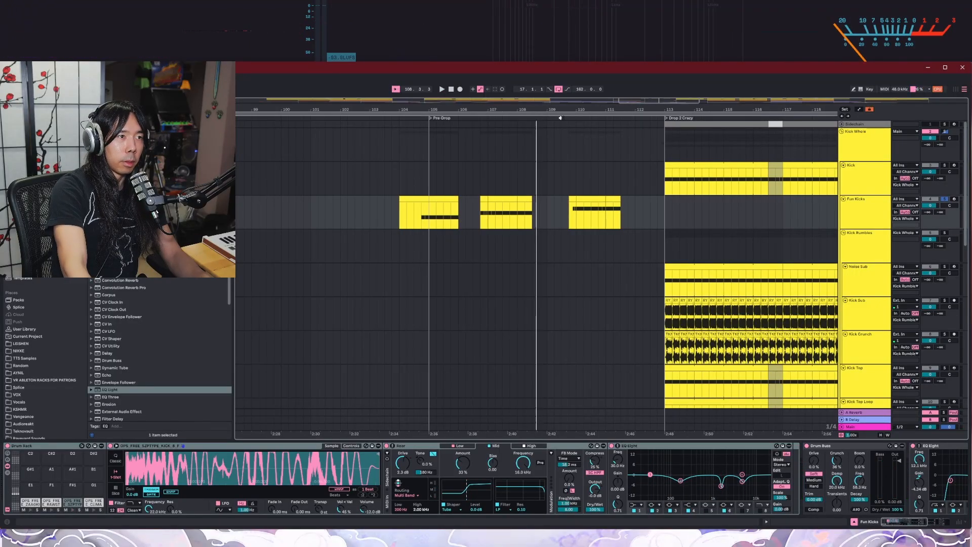
scroll(526, 149, "down", 3)
scroll(537, 176, "up", 3)
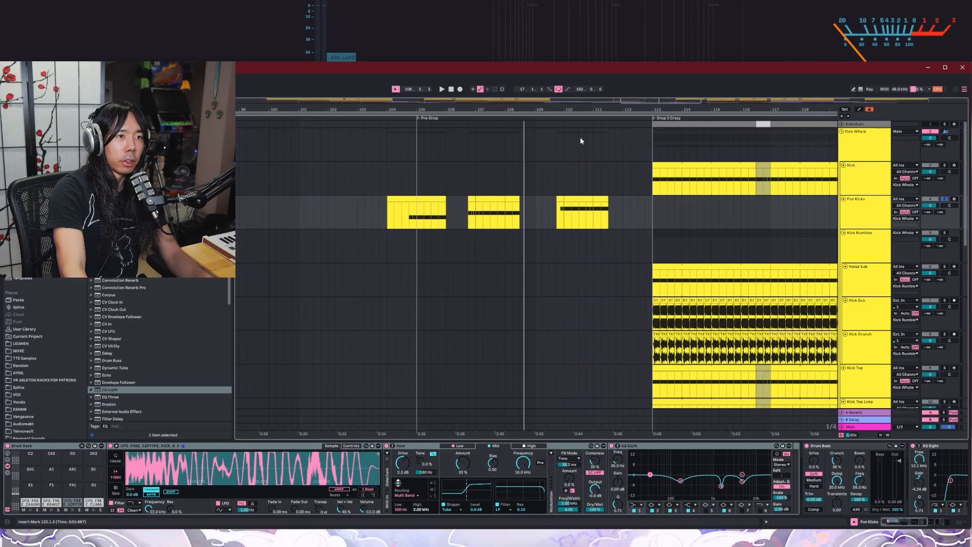
left_click(554, 119)
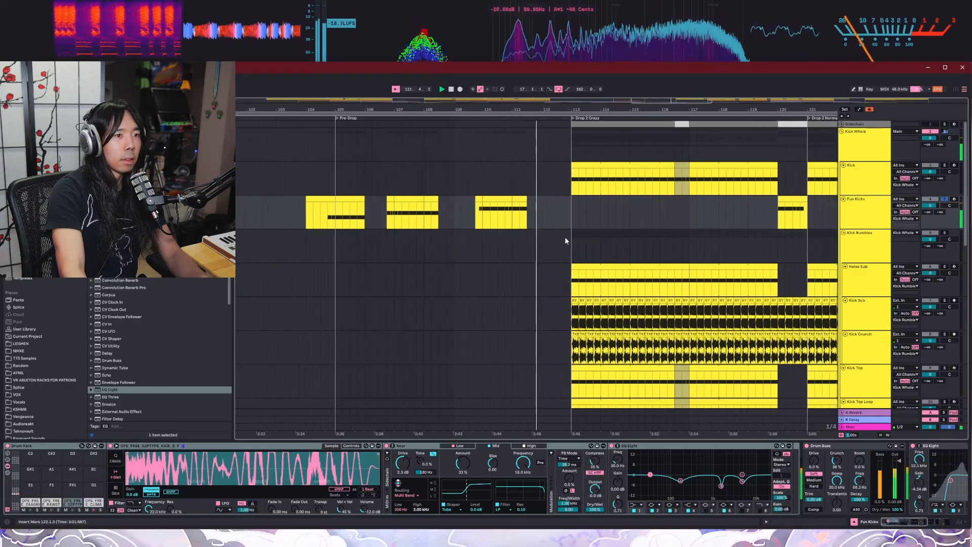
key("space")
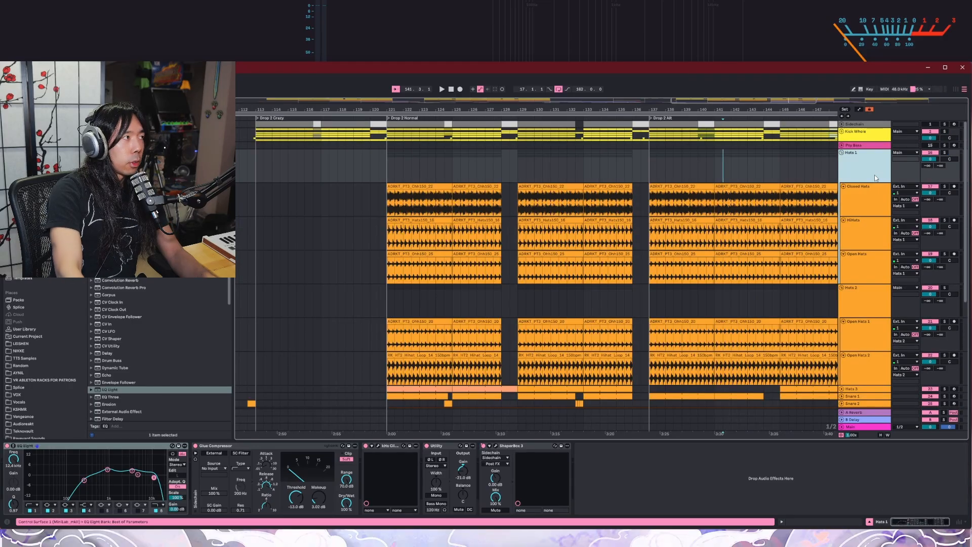
Step: Unfold the Hats 3, Snare 1 and Snare 2 tracks below the Hats 2 group
scroll(878, 235, "down", 3)
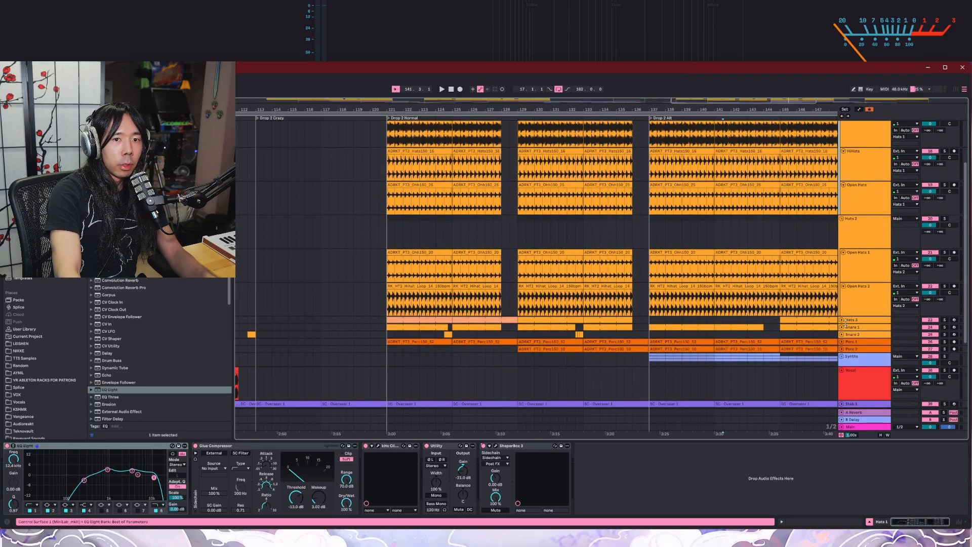
left_click(842, 320)
left_click(842, 354)
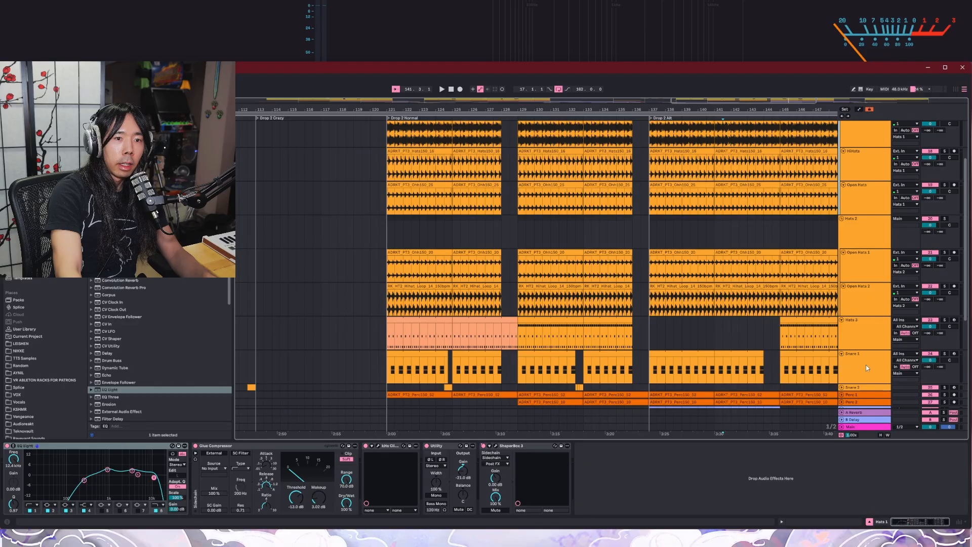
left_click(841, 387)
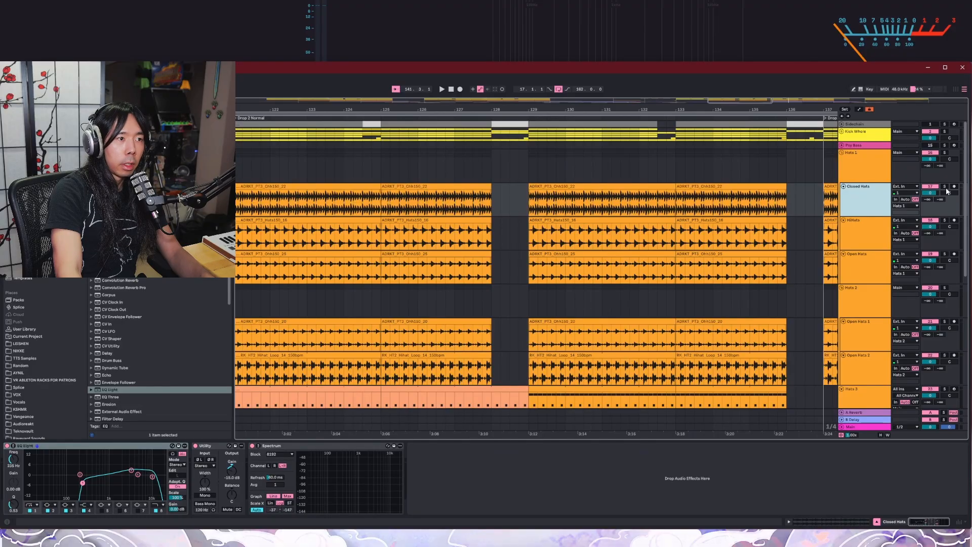
Step: Solo the Hats 1 group and audition it in the Drop 2 Normal section
scroll(948, 192, "down", 3)
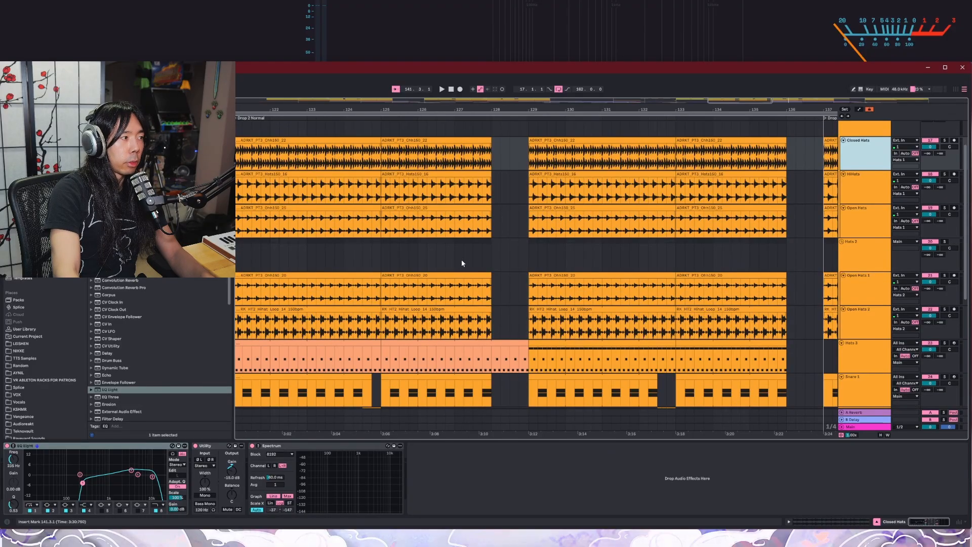
scroll(432, 356, "up", 3)
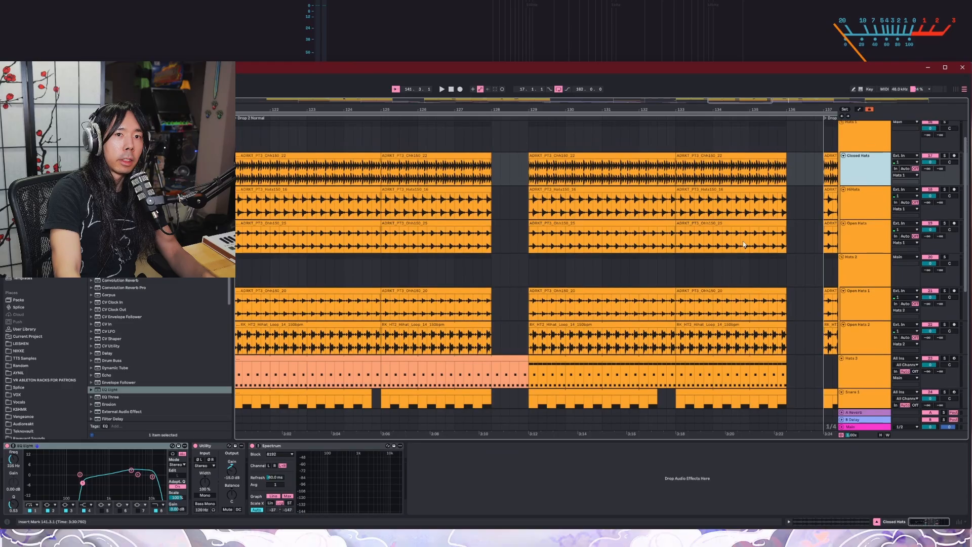
left_click(945, 146)
scroll(436, 136, "left", 5)
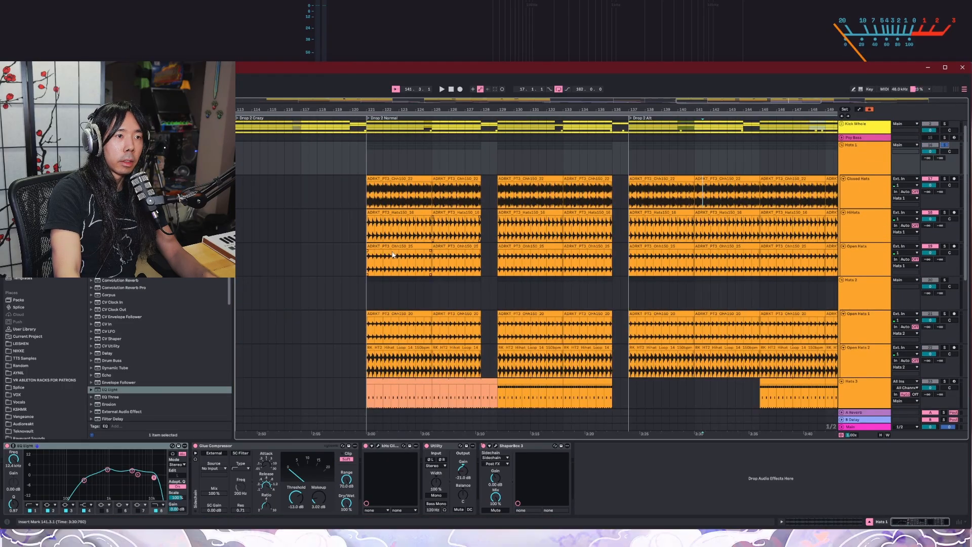
left_click(490, 117)
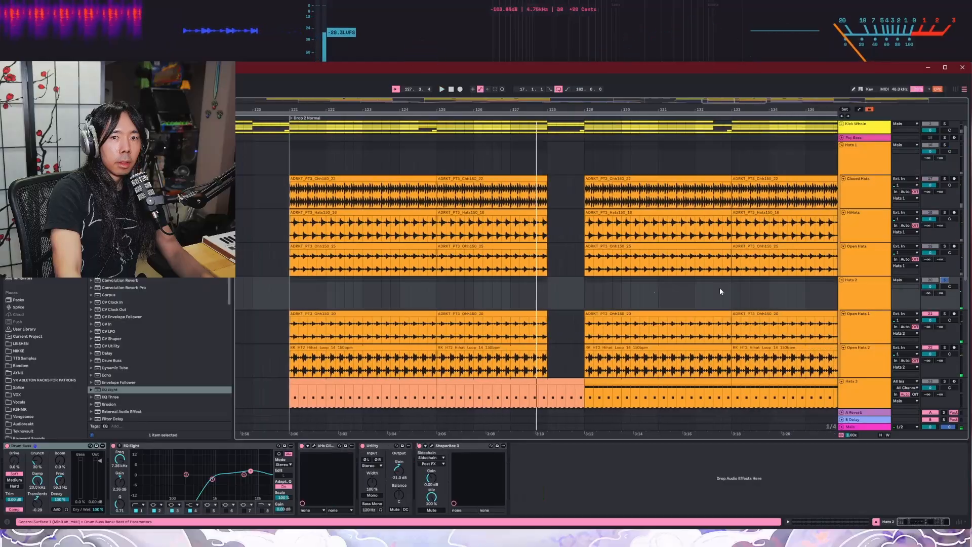
Step: Solo and audition the Hats 2 group and the Hats 3 track in the Drop 2 Normal section
scroll(719, 287, "down", 5)
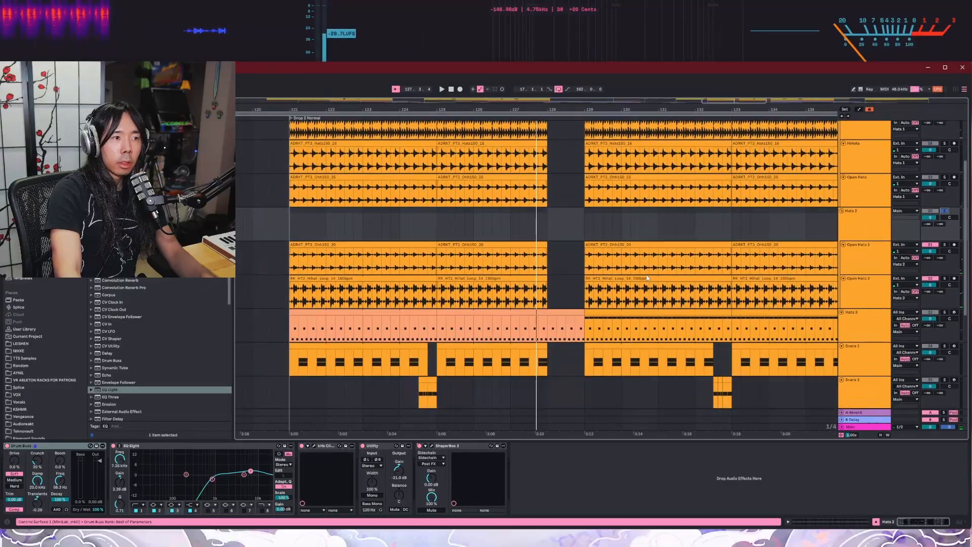
left_click(435, 117)
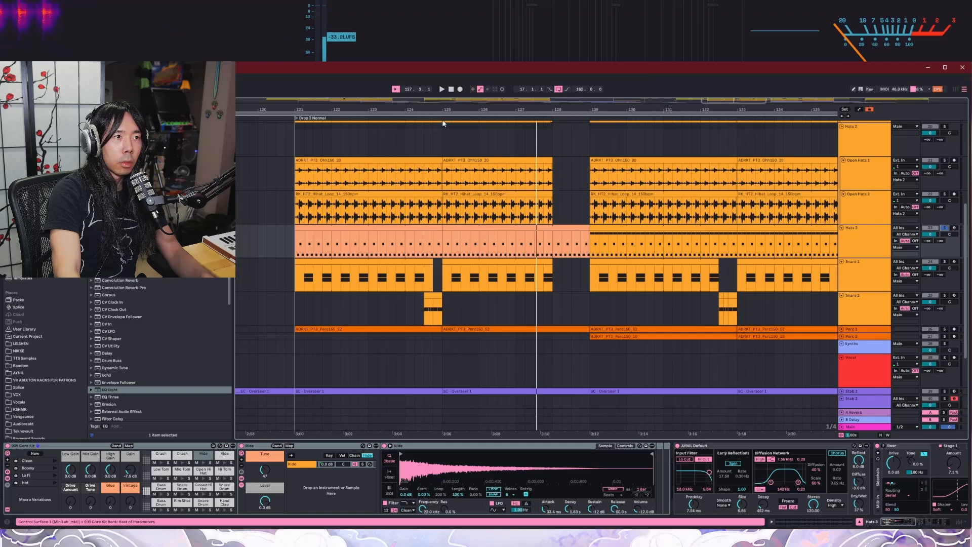
scroll(628, 191, "left", 3)
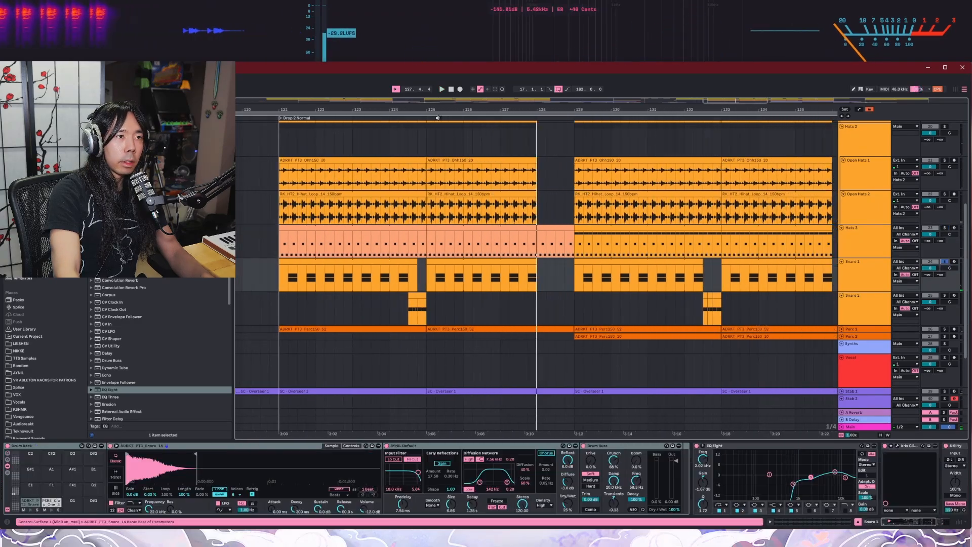
Step: Audition the soloed Snare 1 track from around bar 125 and select the track to show its devices
left_click(439, 116)
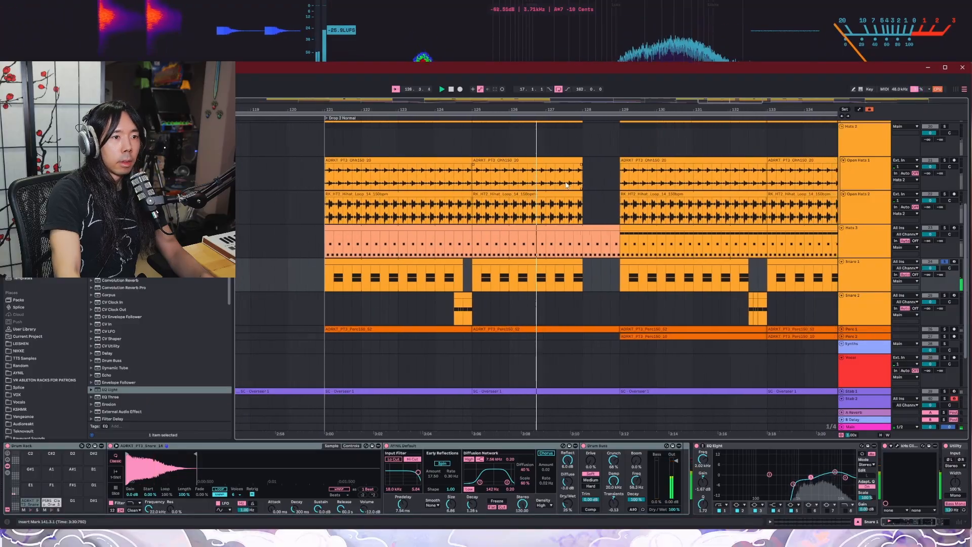
key("space")
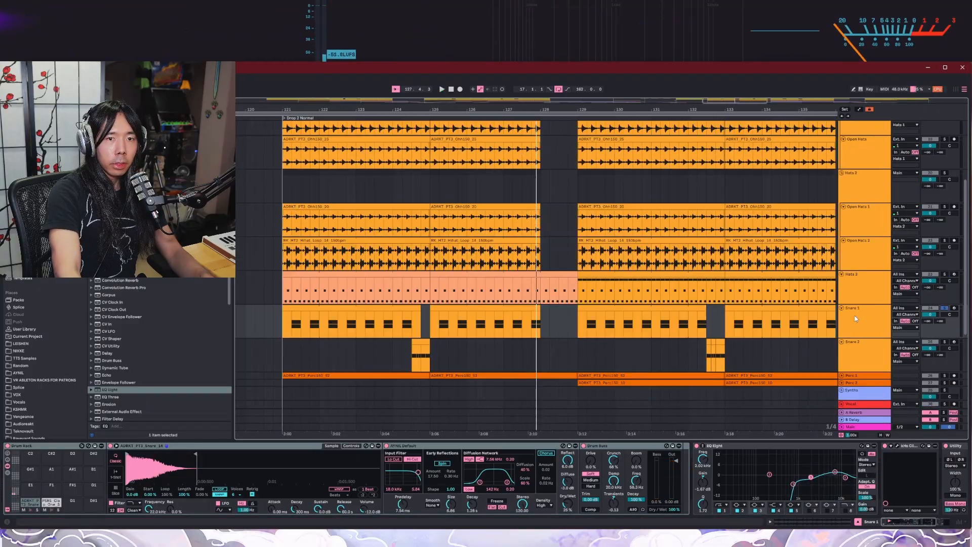
left_click(859, 324)
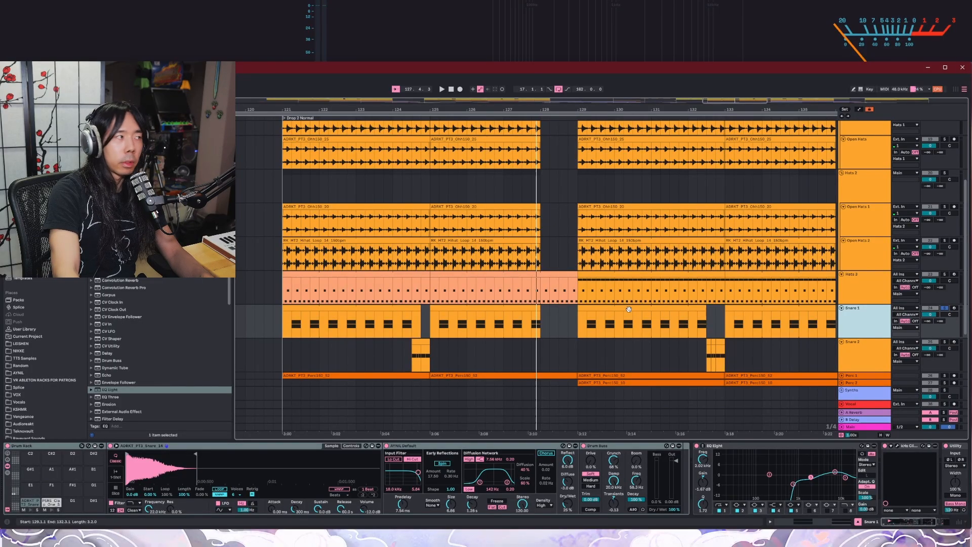
Step: Audition Hats 3 alone from around bar 129, and again together with Hats 1, Hats 2 and Snare 1 soloed
left_click(746, 281)
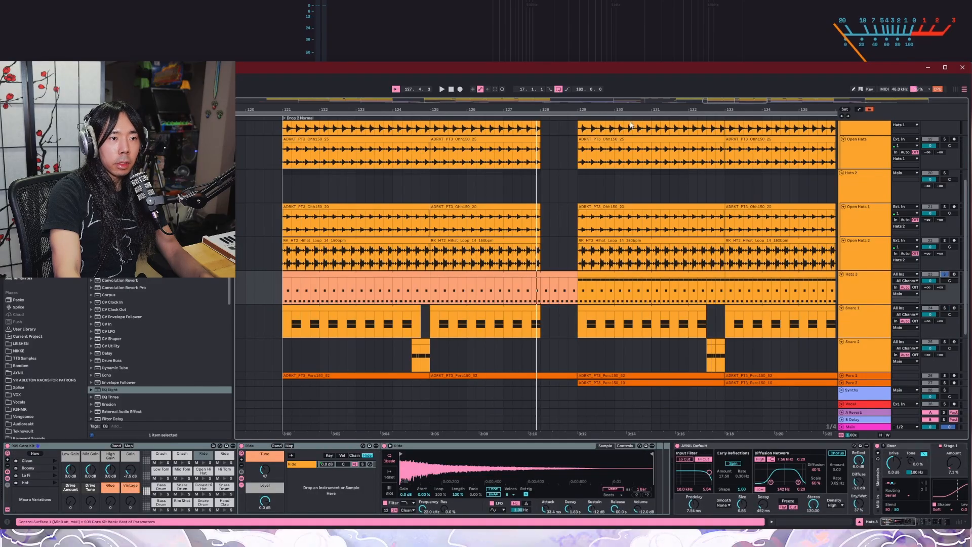
left_click(574, 116)
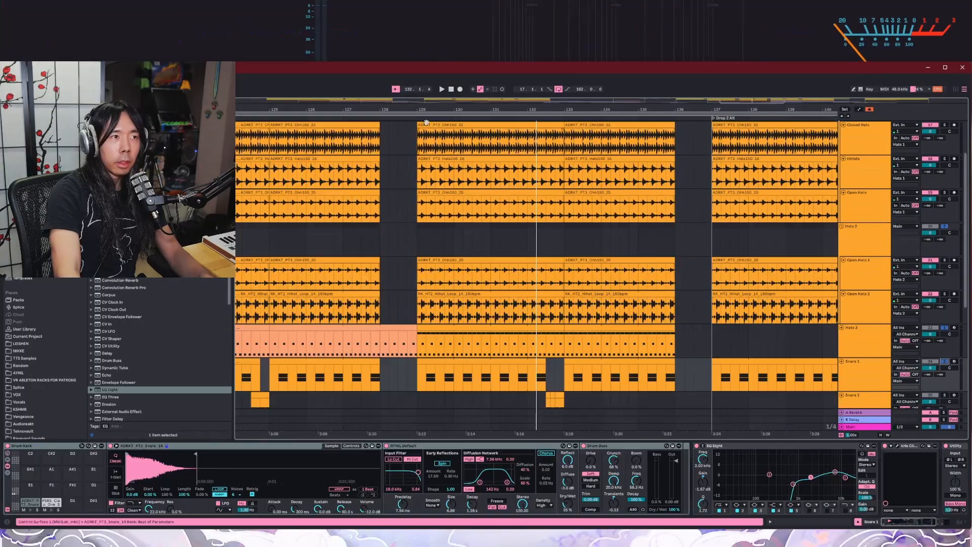
left_click(426, 122)
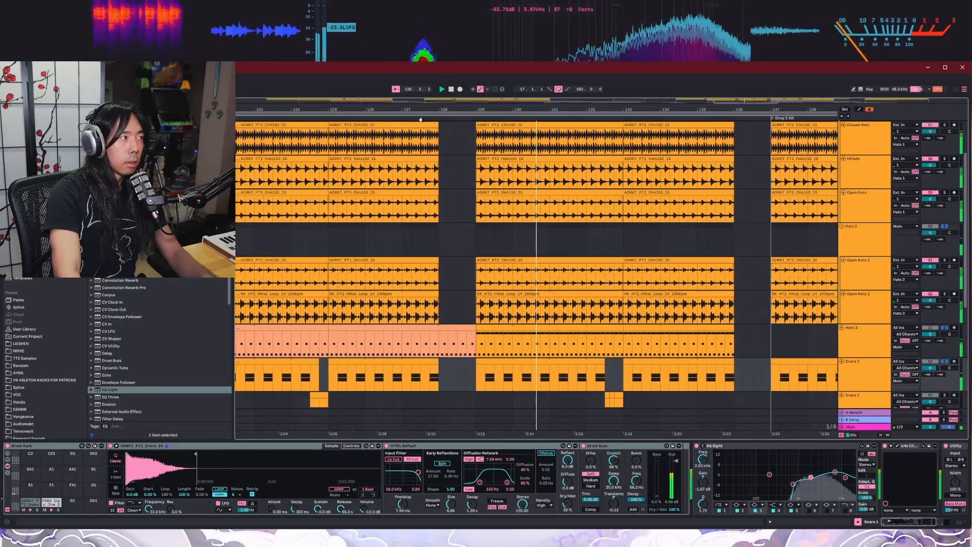
key("space")
Step: Solo the Snare 2 track and audition its long clip at the Build locator
scroll(578, 346, "down", 4)
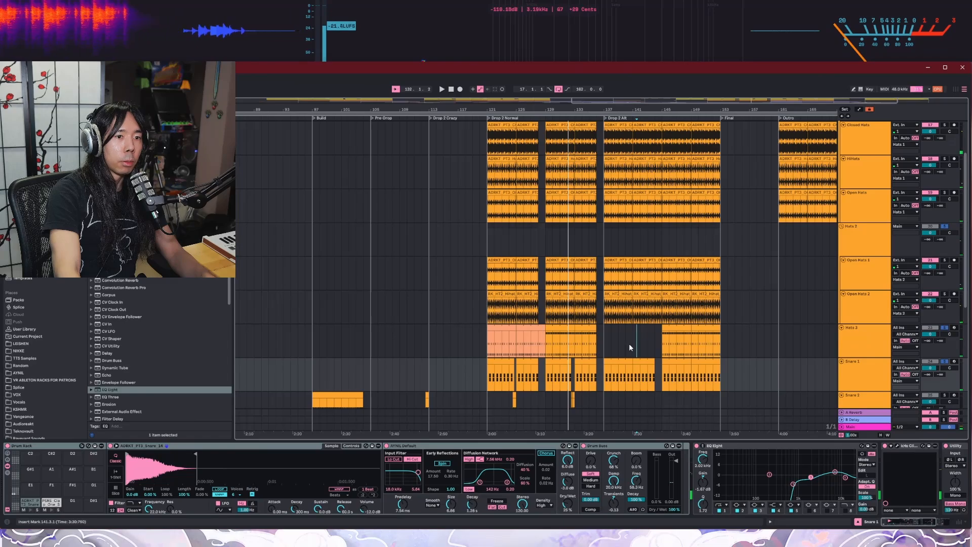
scroll(693, 373, "up", 5)
scroll(691, 375, "down", 10)
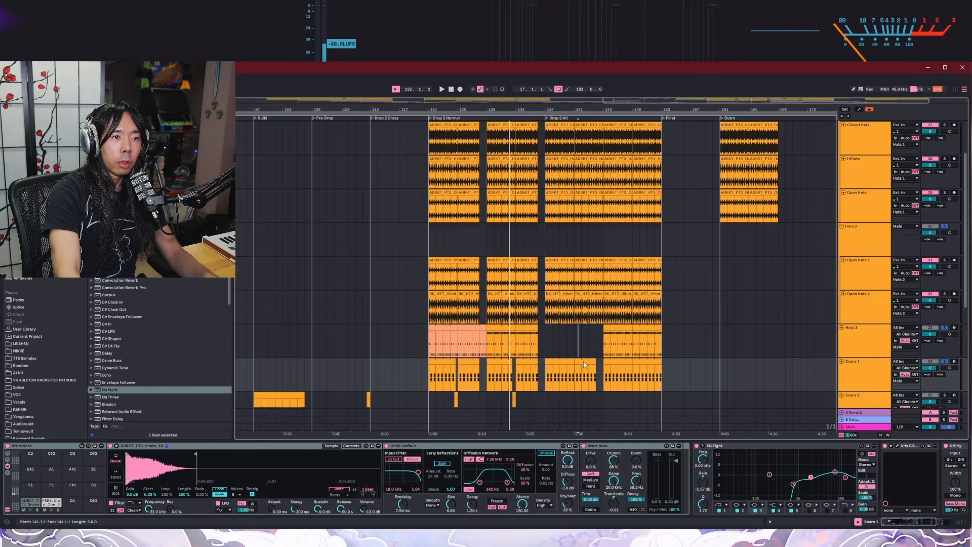
scroll(927, 278, "up", 4)
scroll(966, 243, "down", 1)
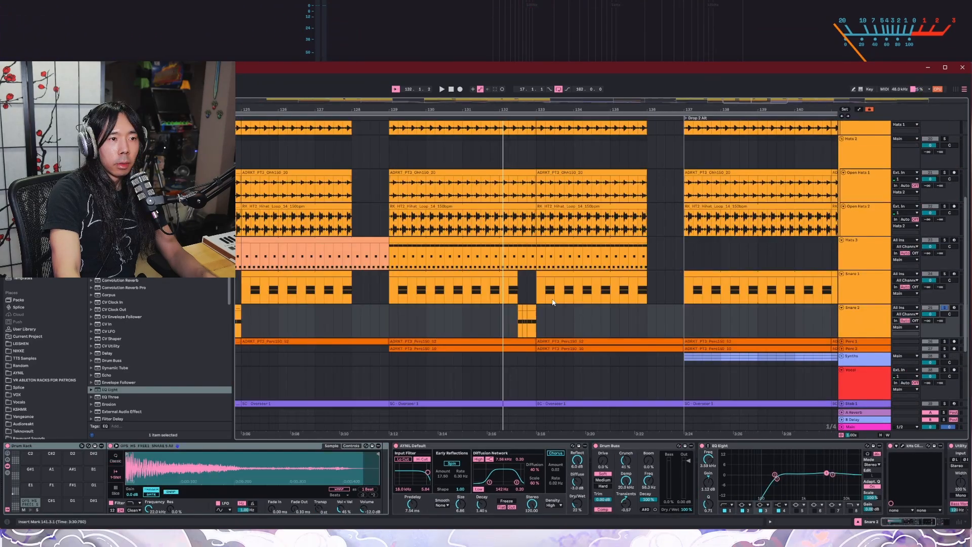
scroll(476, 322, "up", 3)
key("space")
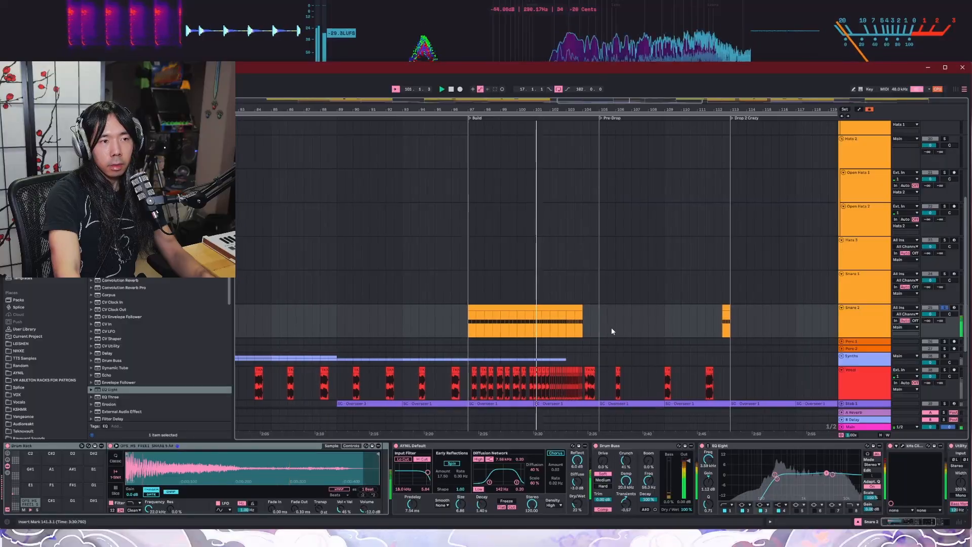
Step: Show the device chains of the Perc 2 and Perc 1 tracks, and audition Perc 1 soloed
scroll(518, 348, "up", 5)
scroll(514, 346, "up", 3)
scroll(539, 339, "down", 4)
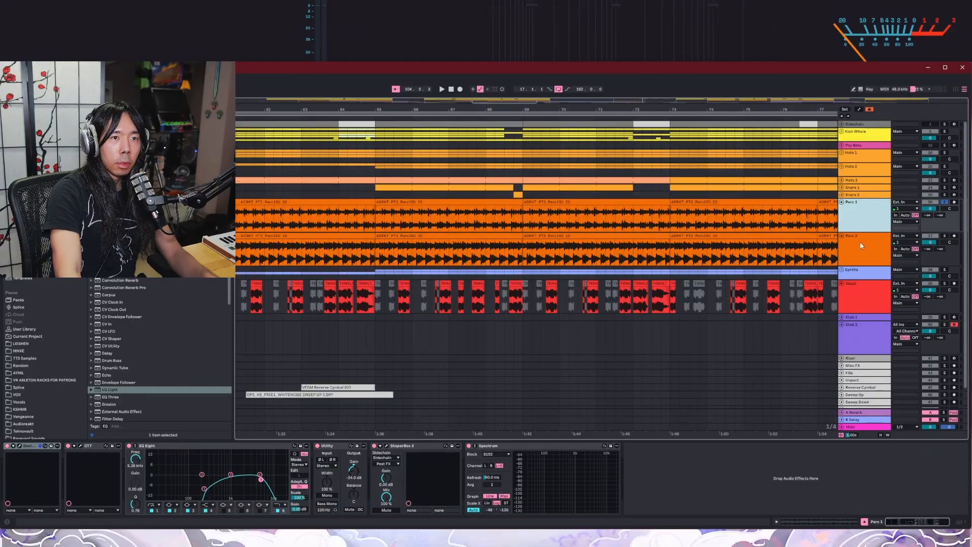
left_click(859, 234)
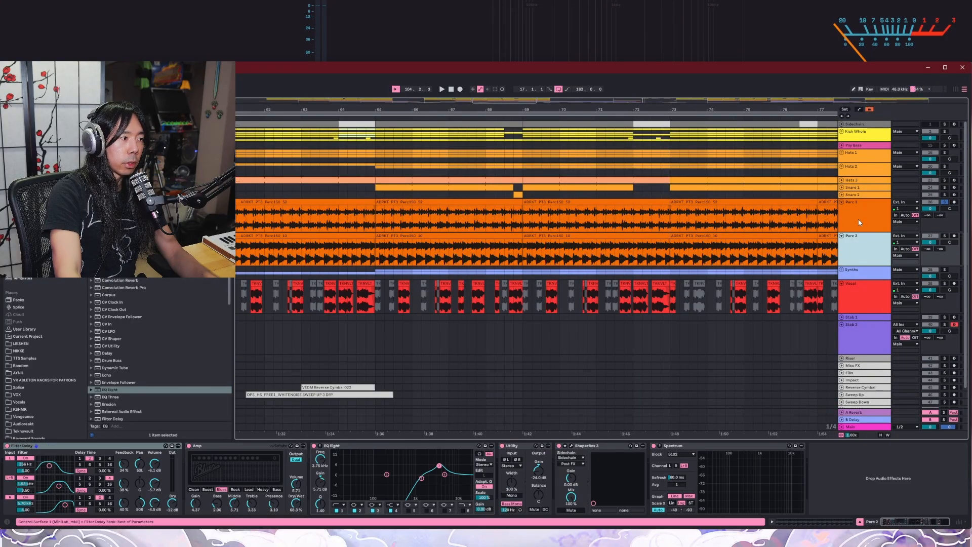
left_click(859, 222)
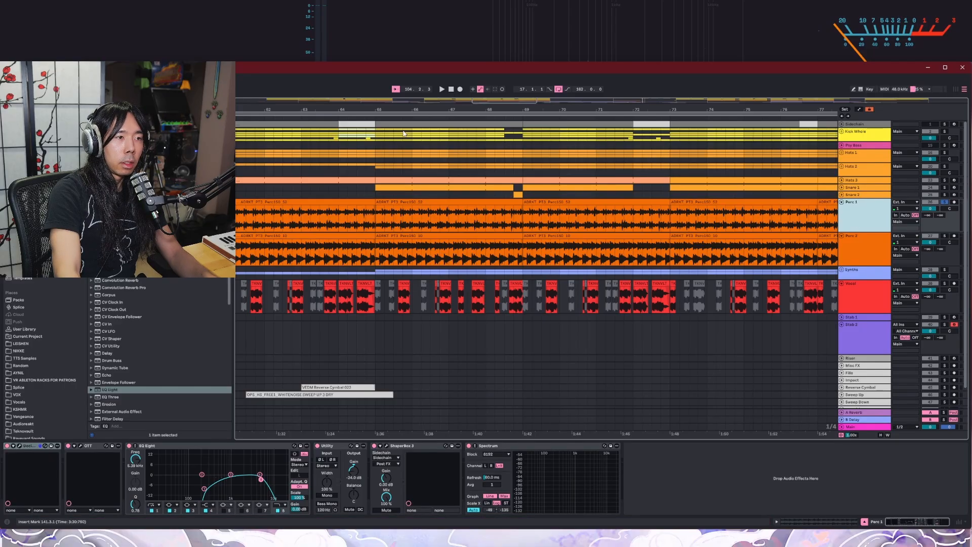
key("space")
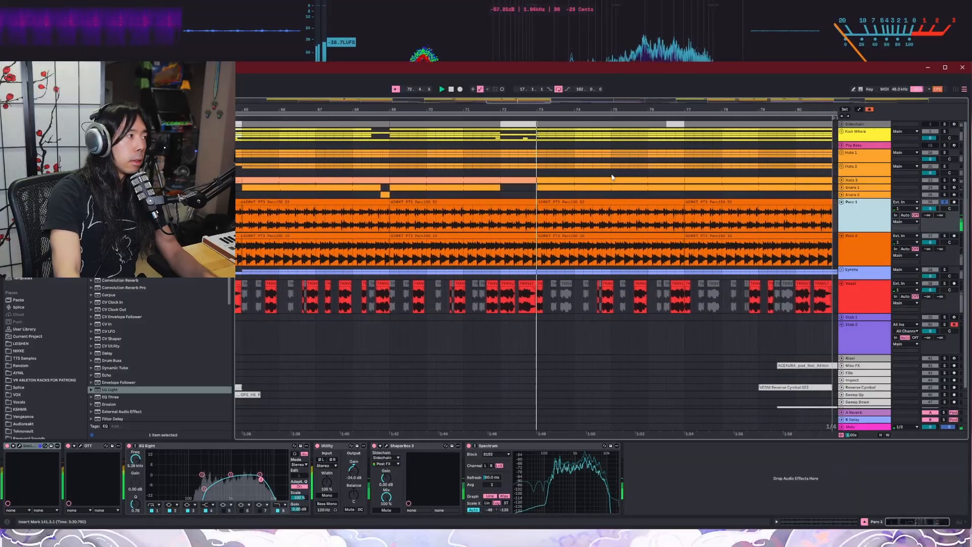
Step: Solo the Perc 2 track and audition it from around bar 73
left_click(874, 256)
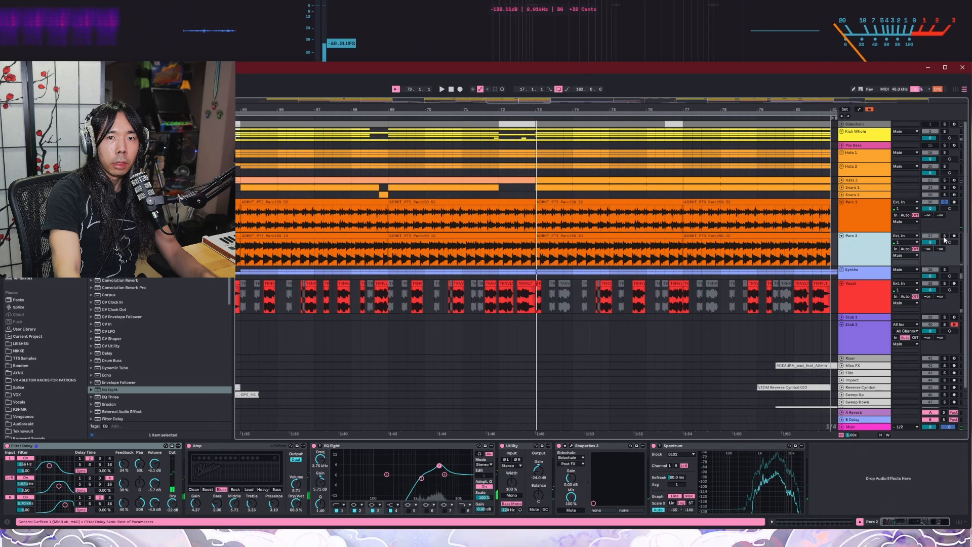
key("space")
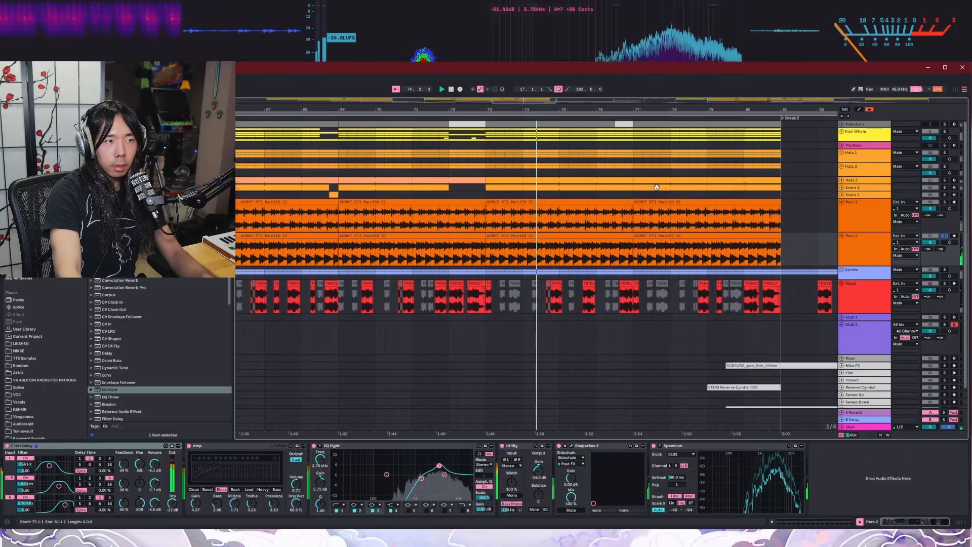
Step: Switch between the Perc 1 and Perc 2 tracks to compare their device chains
left_click(879, 218)
left_click(872, 249)
left_click(858, 248)
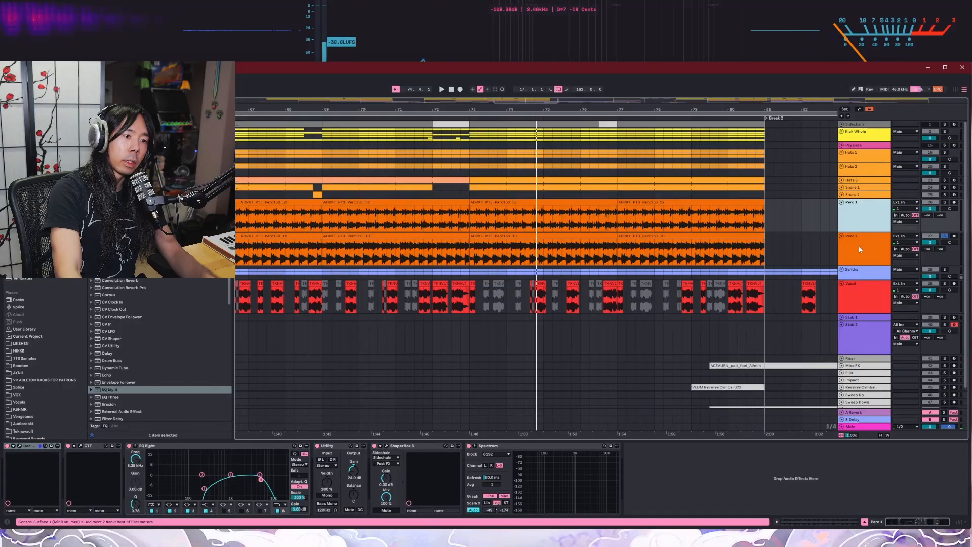
left_click(857, 229)
left_click(862, 253)
left_click(858, 228)
left_click(861, 244)
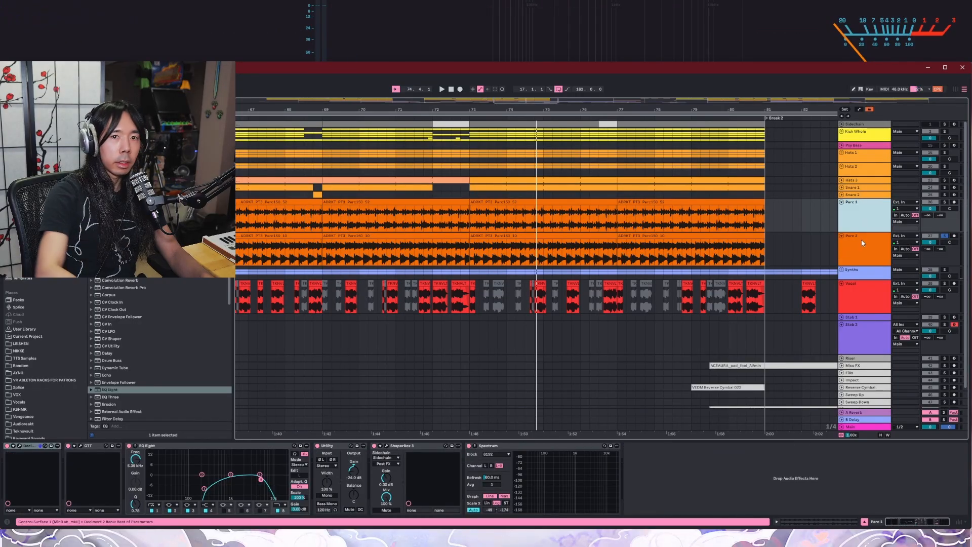
left_click(863, 242)
Step: Add Kick Whole, Hats 1, Hats 2, Hats 3 and Snare 1 to the soloed tracks and audition the drums from around bar 73
left_click(945, 133)
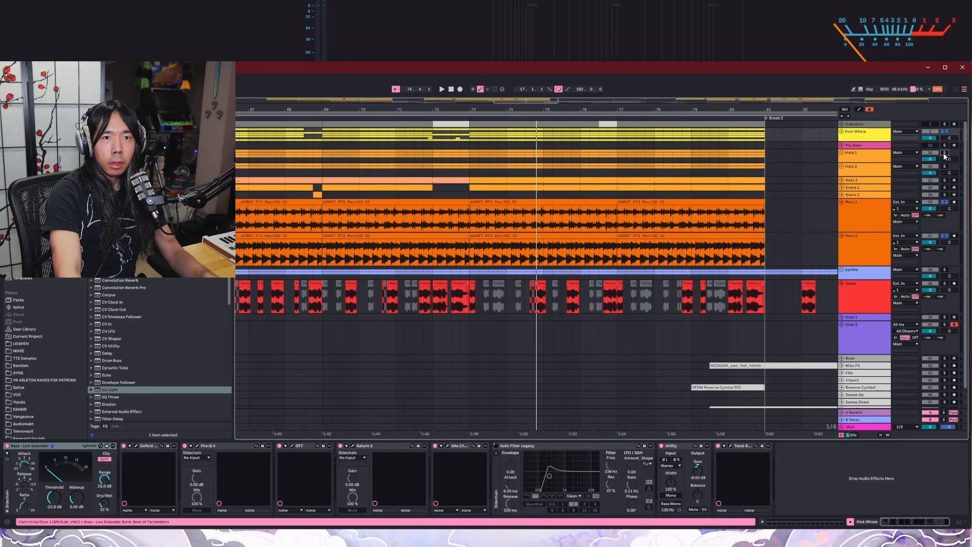
left_click(944, 153)
left_click(944, 166)
left_click(943, 180)
left_click(945, 187)
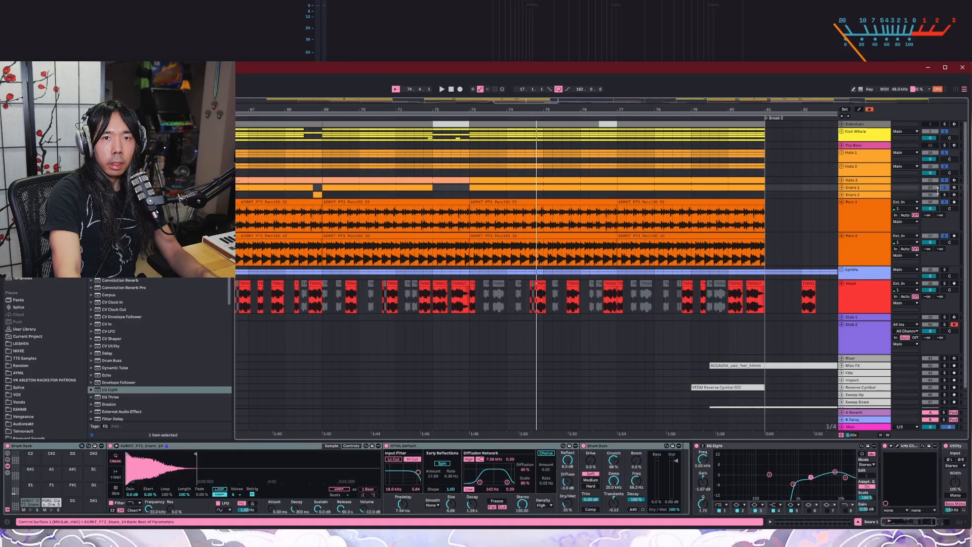
left_click(472, 117)
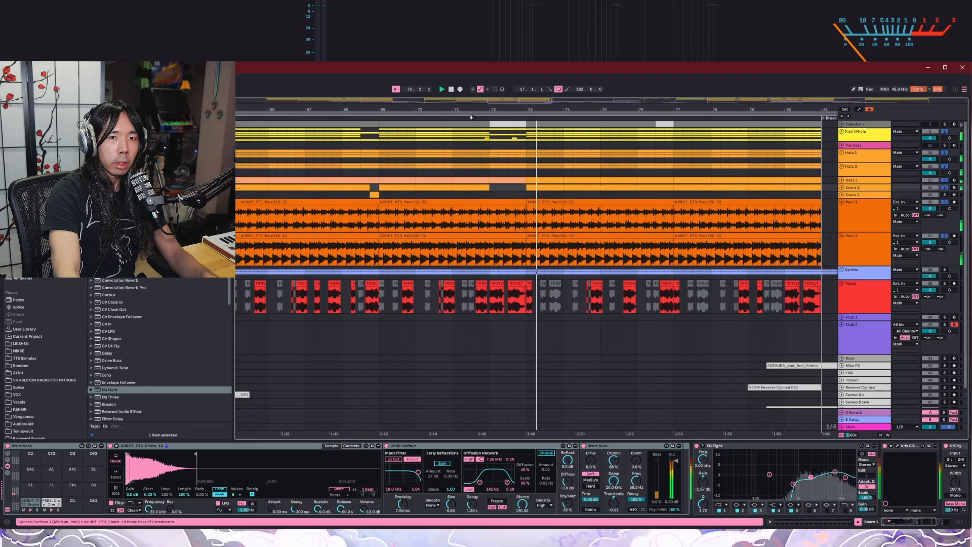
Step: Add Perc 1 and Perc 2 to the soloed drum tracks to audition the full drum layer, and clear the solos
left_click(945, 202)
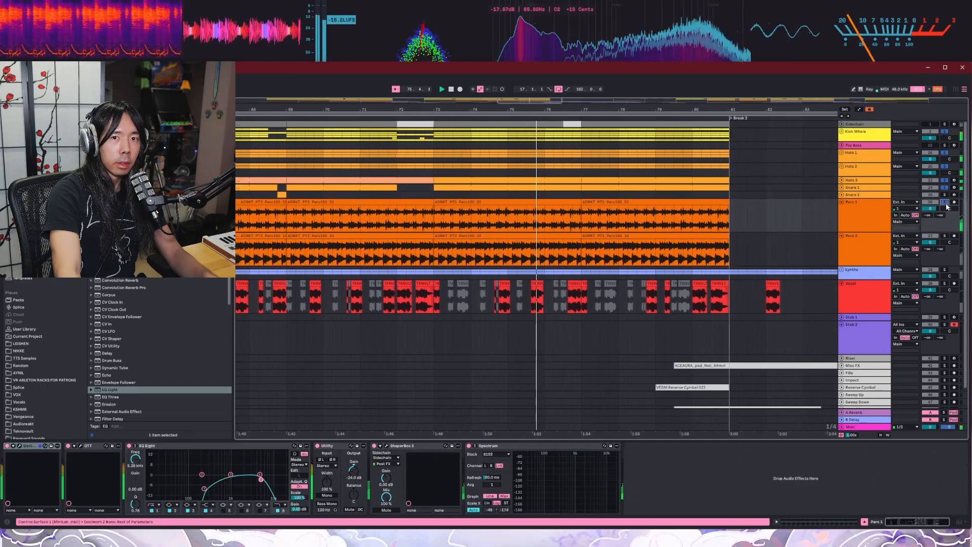
left_click(944, 236)
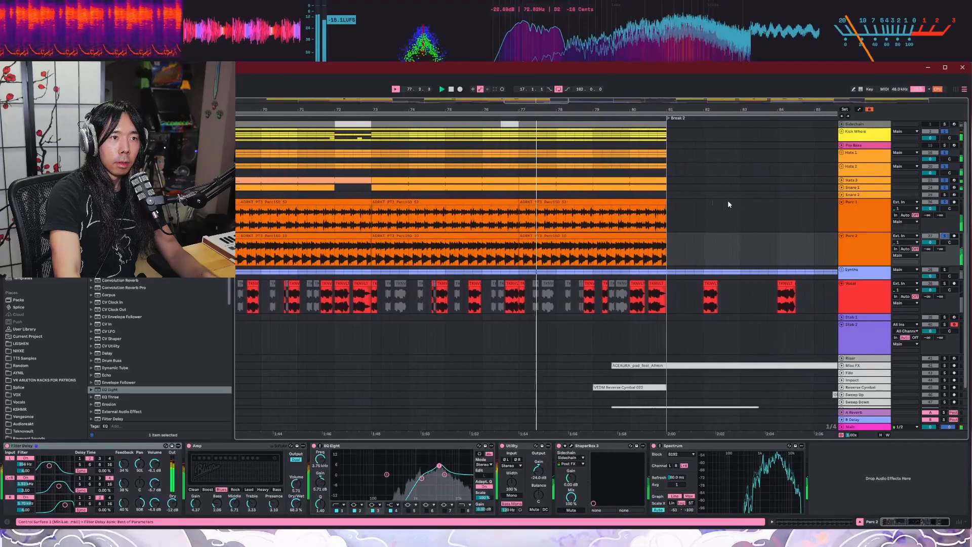
left_click(944, 202)
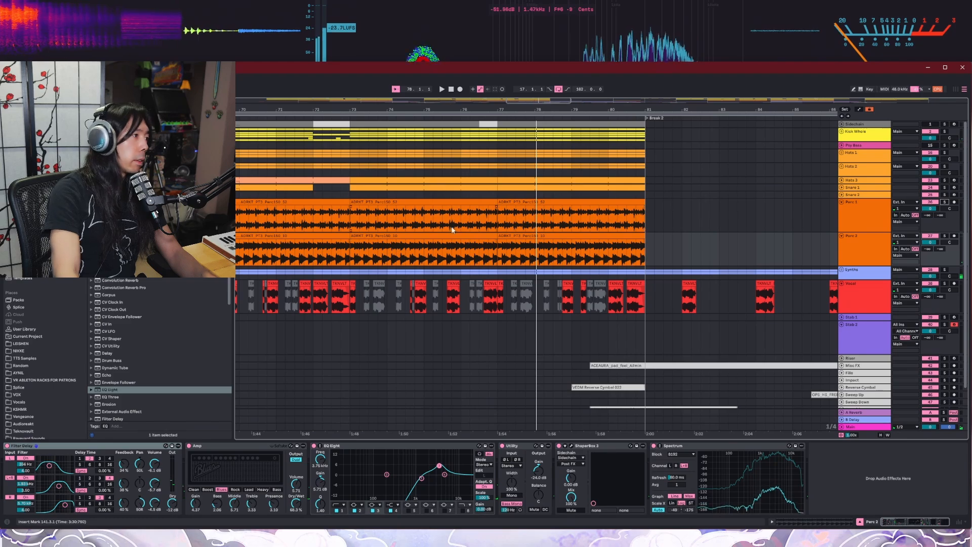
Step: Unfold the Arp Group within the Synths group, solo it and audition it from the start of Drop 2 Alt
scroll(448, 208, "down", 2)
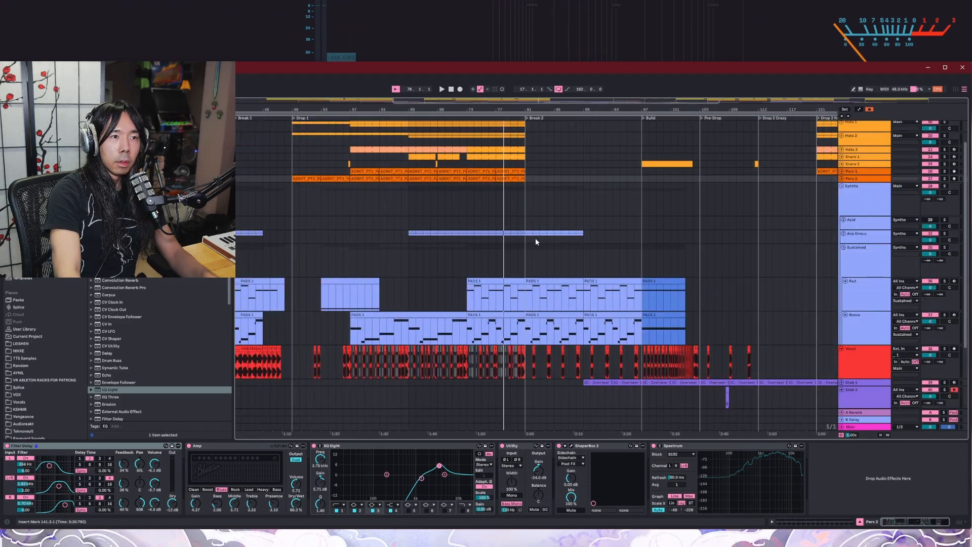
scroll(535, 237, "down", 2)
scroll(718, 228, "up", 3)
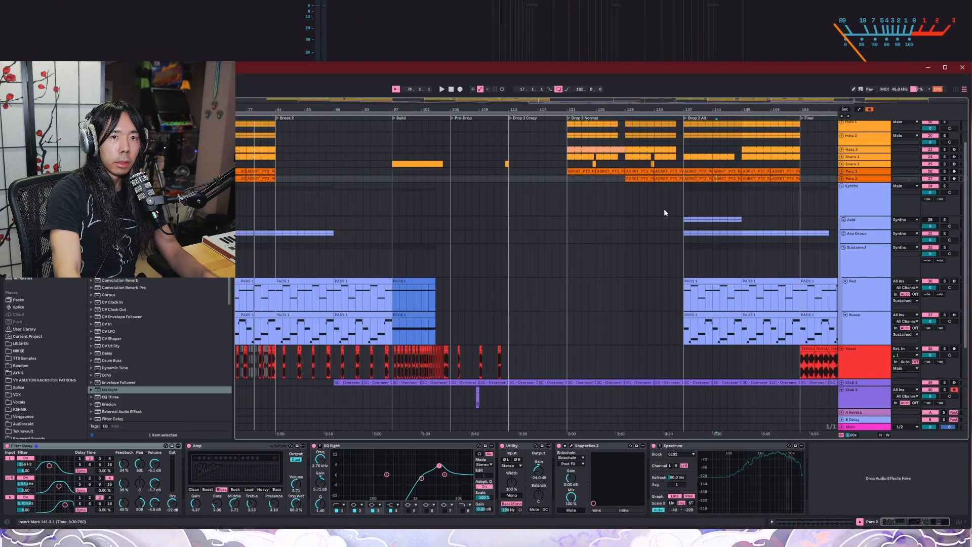
left_click(844, 220)
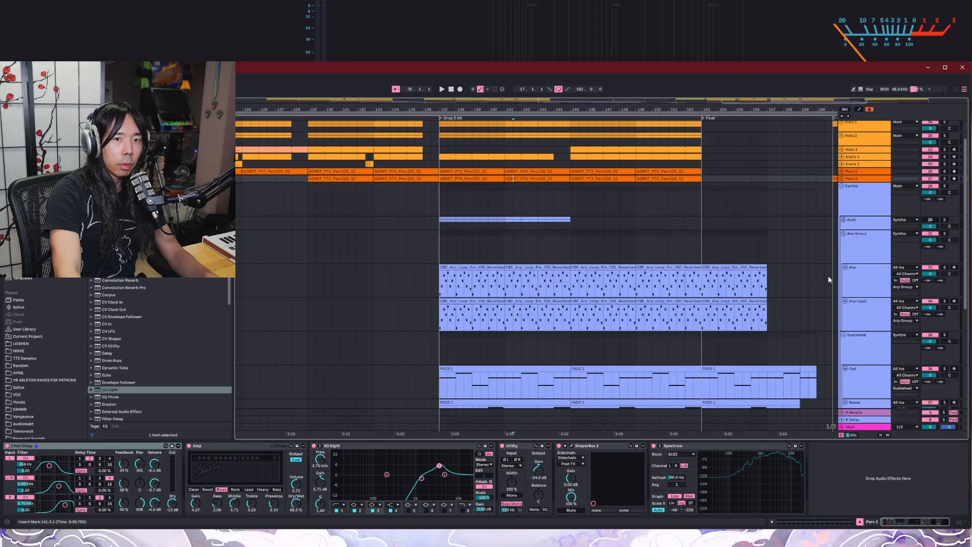
left_click(495, 262)
left_click(441, 119)
key("space")
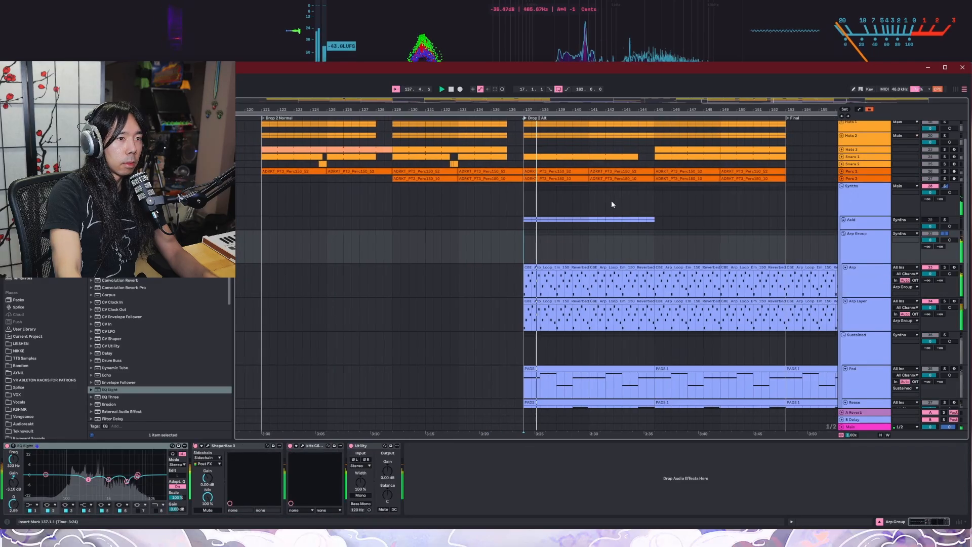
scroll(599, 292, "up", 8)
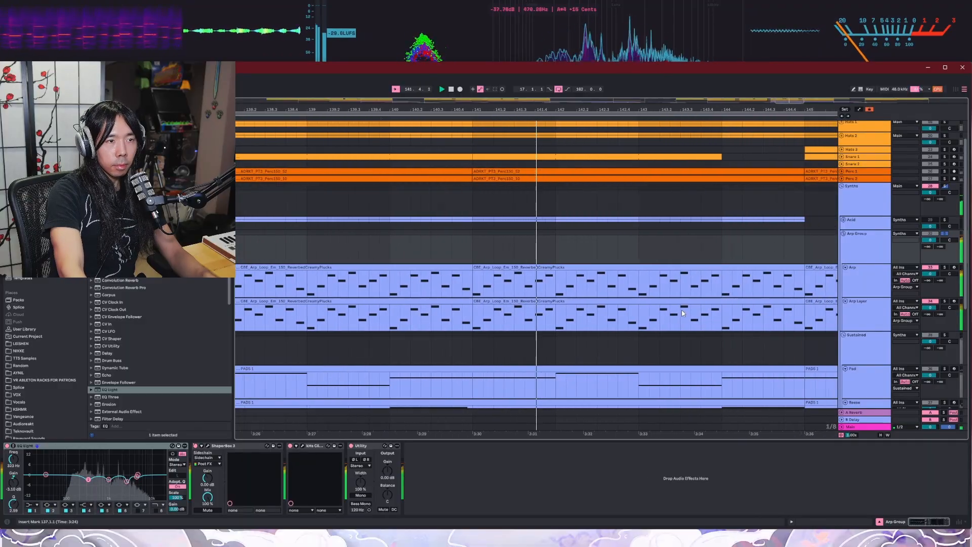
scroll(651, 146, "down", 4)
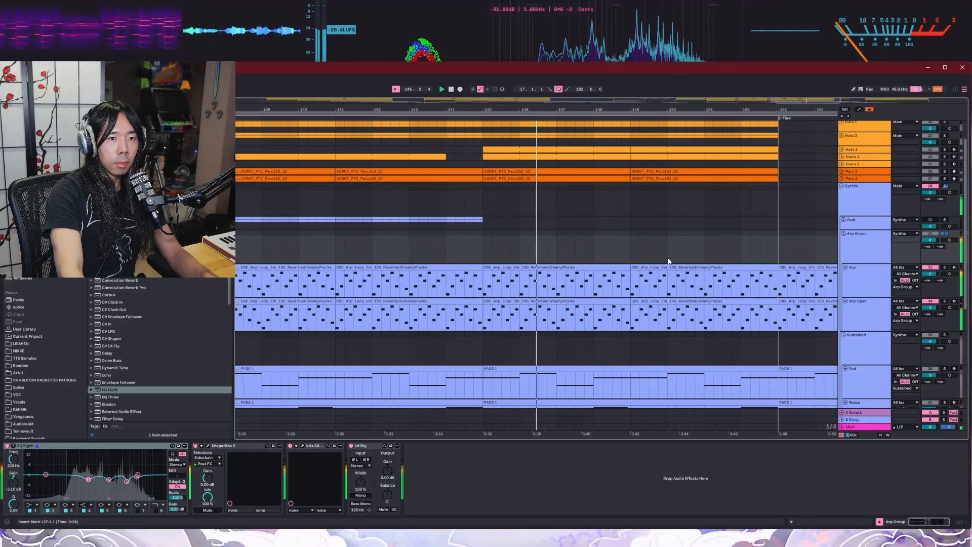
key("space")
Step: Audition the Pad track soloed from around bar 76 and view its Spire synth
scroll(633, 291, "down", 6)
scroll(575, 294, "up", 2)
scroll(577, 294, "down", 3)
scroll(710, 344, "up", 4)
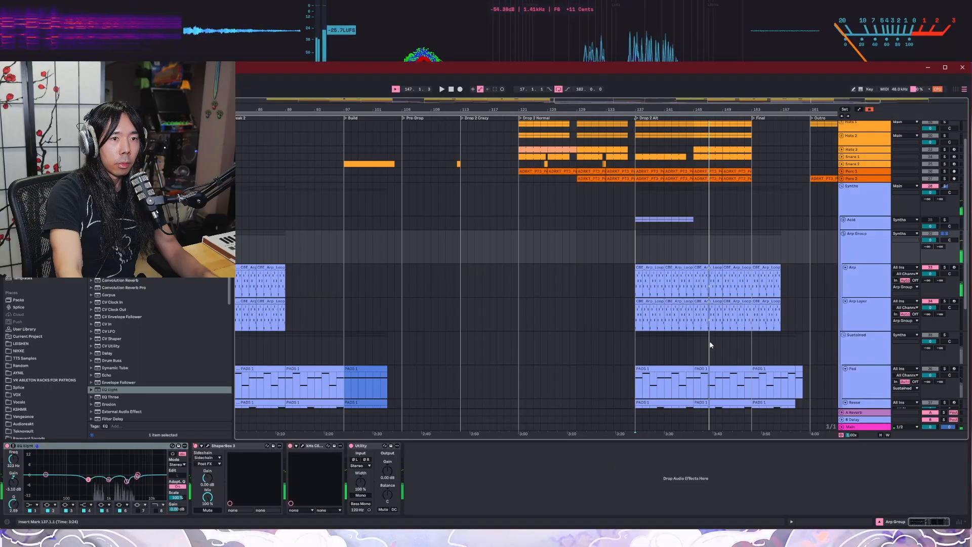
scroll(714, 350, "down", 3)
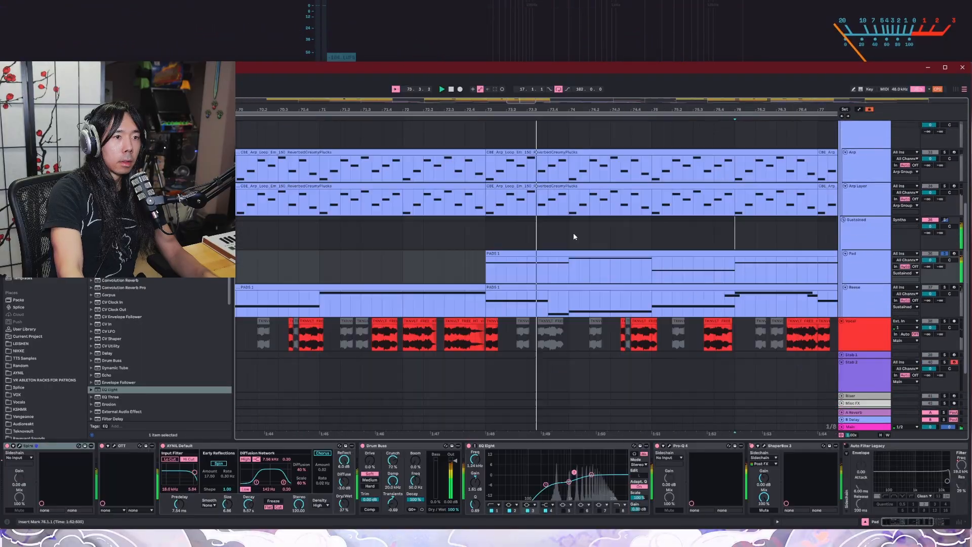
scroll(574, 236, "down", 3)
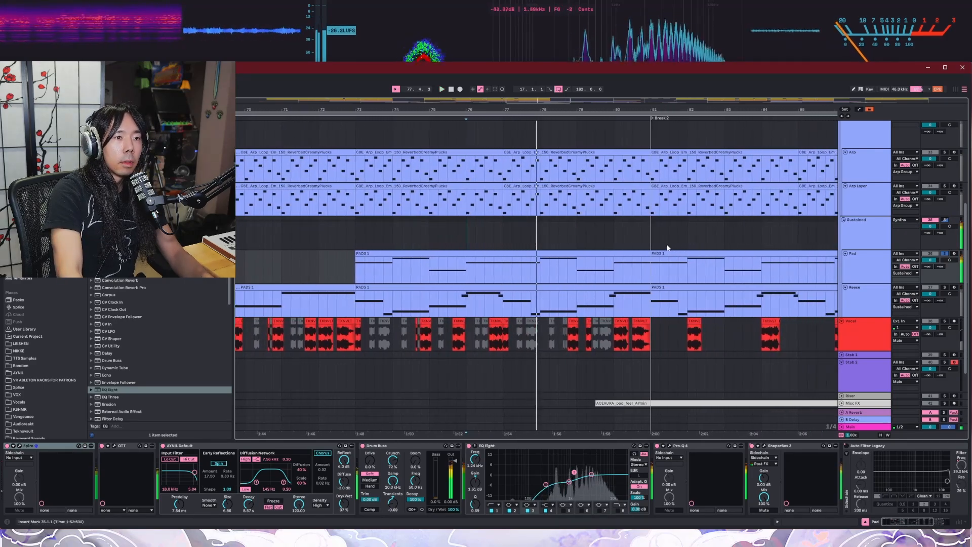
left_click(20, 446)
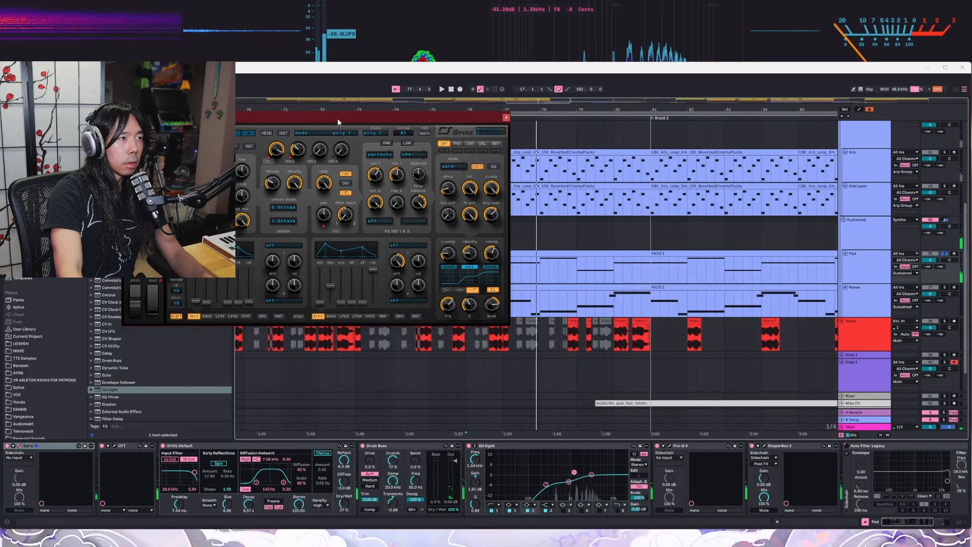
left_click(504, 119)
Step: Show the device chains of the Arp and Arp Layer tracks
scroll(709, 202, "up", 3)
left_click(872, 218)
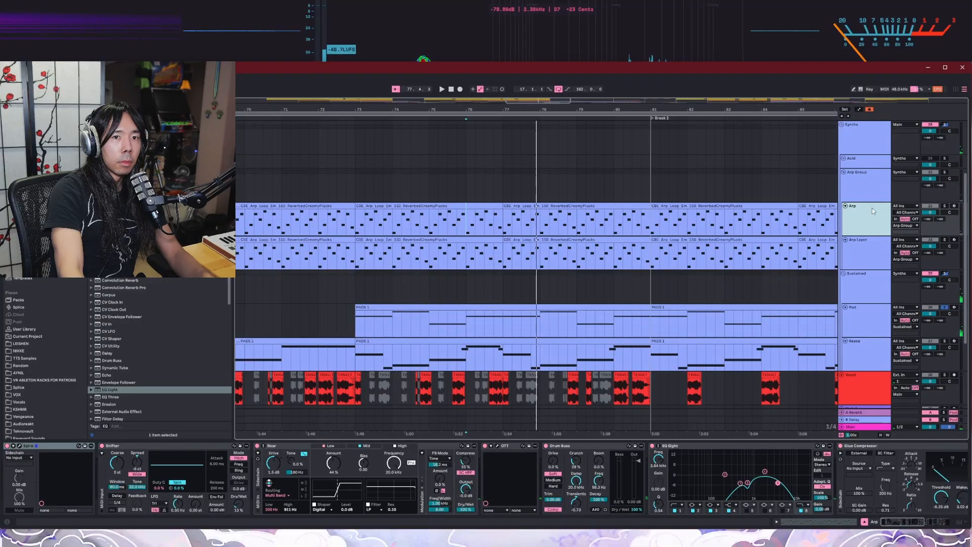
left_click(862, 241)
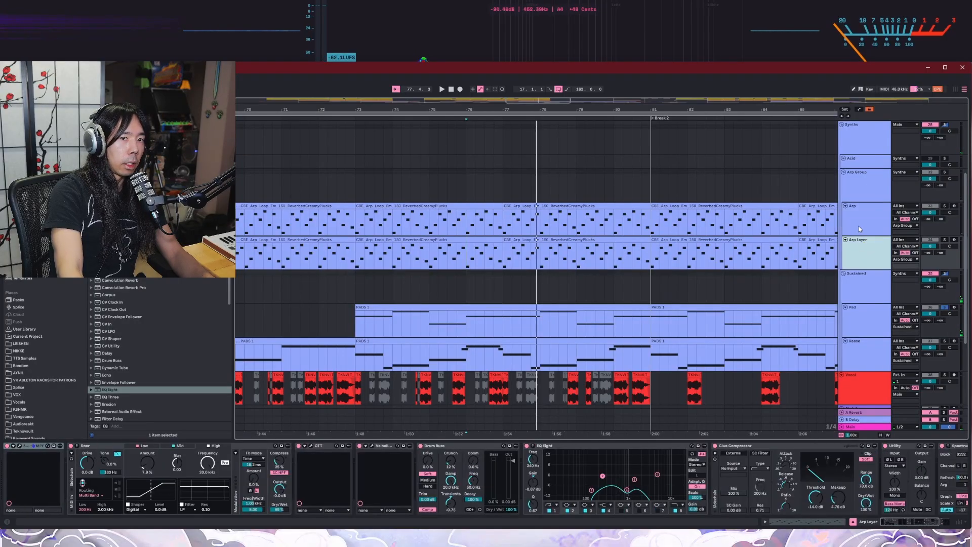
Step: Solo the Arp track, audition it from around bar 76 and bring up its Spire synth
left_click(946, 208)
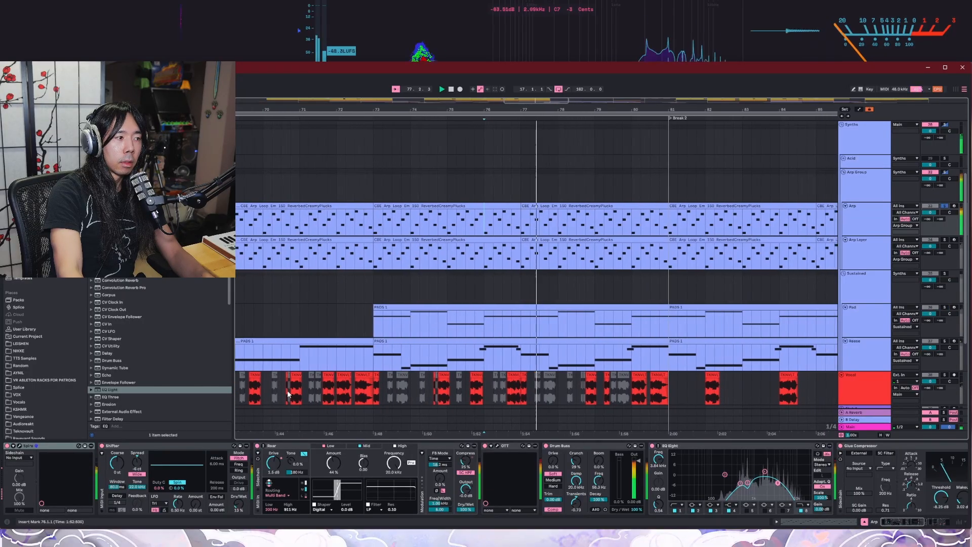
left_click(19, 446)
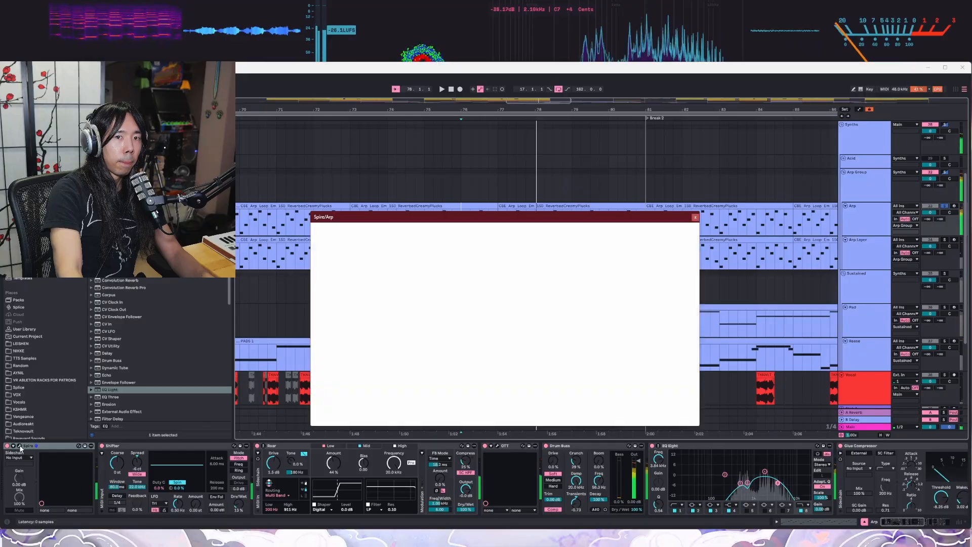
left_click(694, 217)
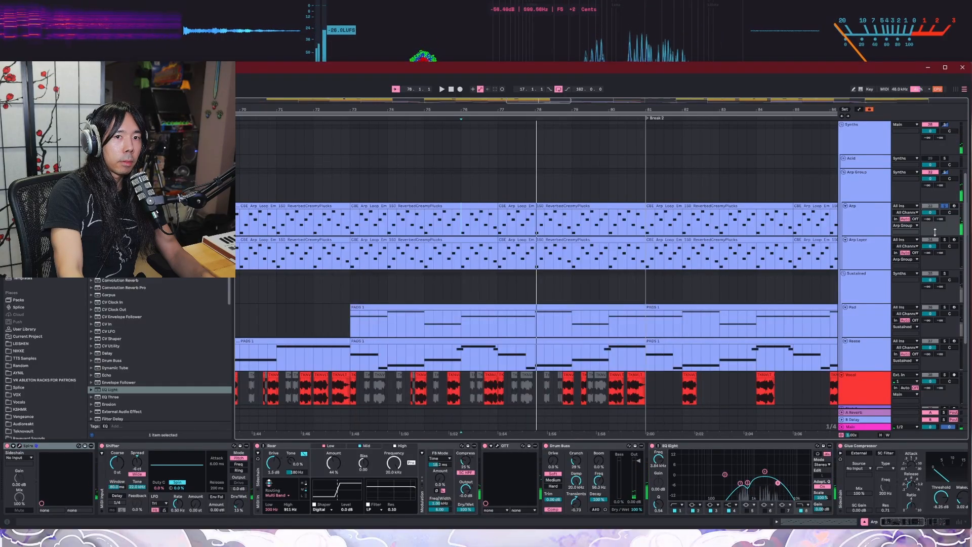
Step: Solo the Arp Layer track and view its Serum 2 patch
left_click(945, 241)
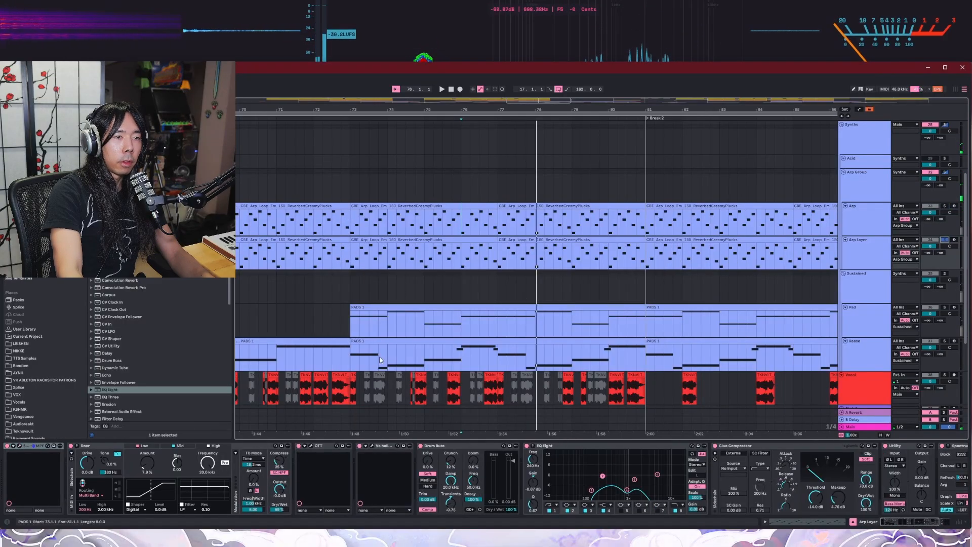
left_click(18, 446)
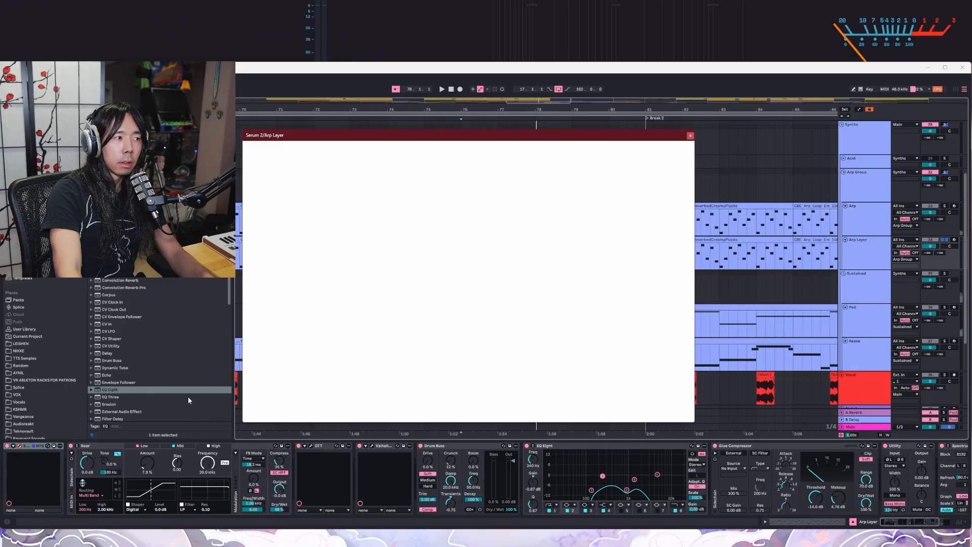
left_click_drag(529, 137, 547, 139)
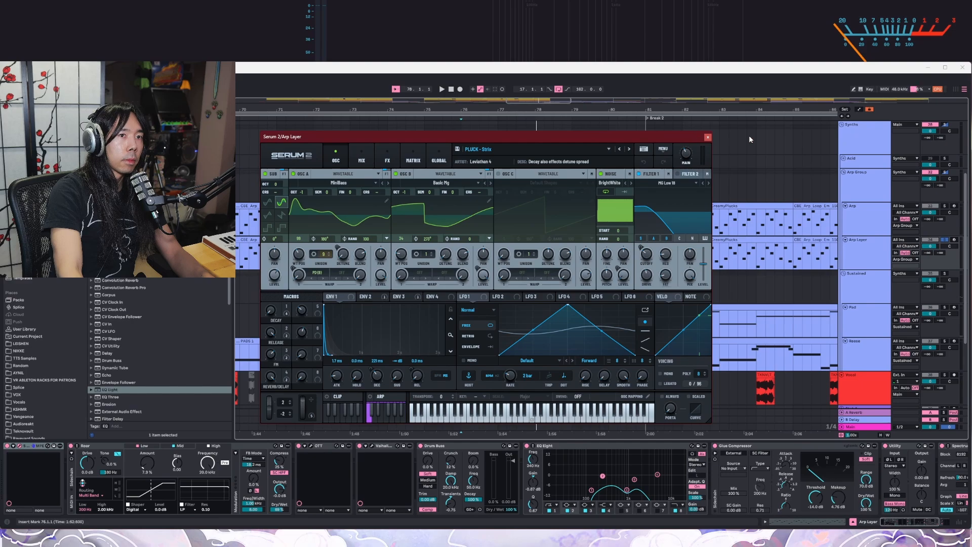
left_click(708, 137)
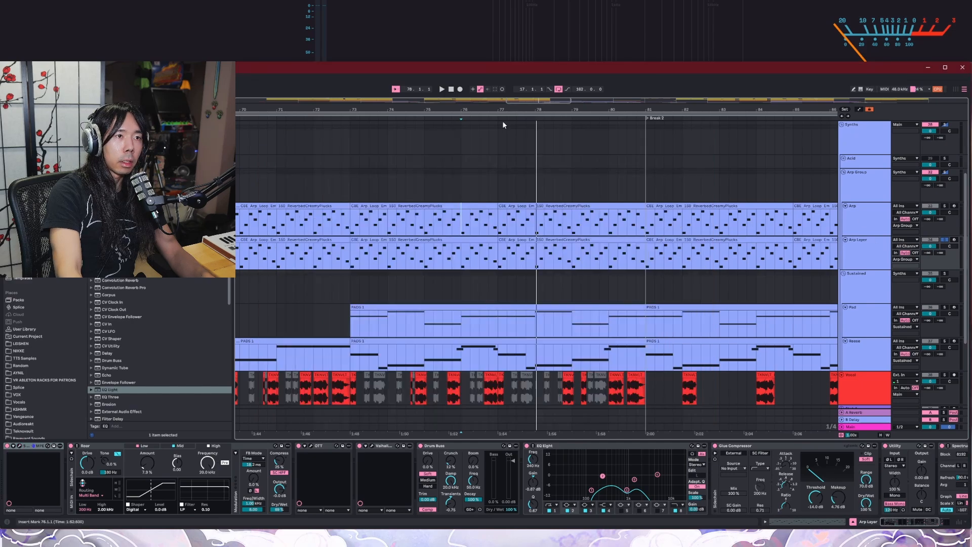
Step: Audition the Arp and Arp Layer tracks in solo, replaying from around bar 78
key("space")
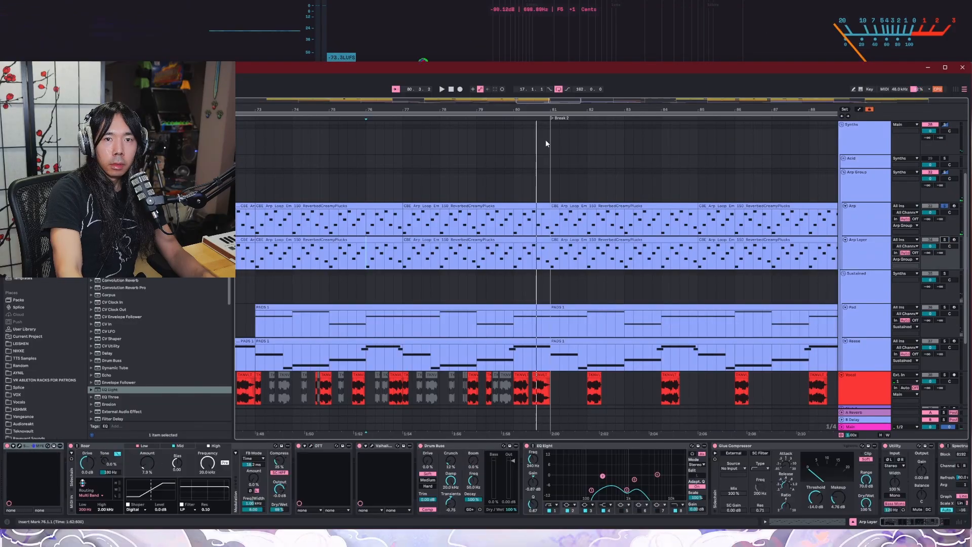
left_click(468, 119)
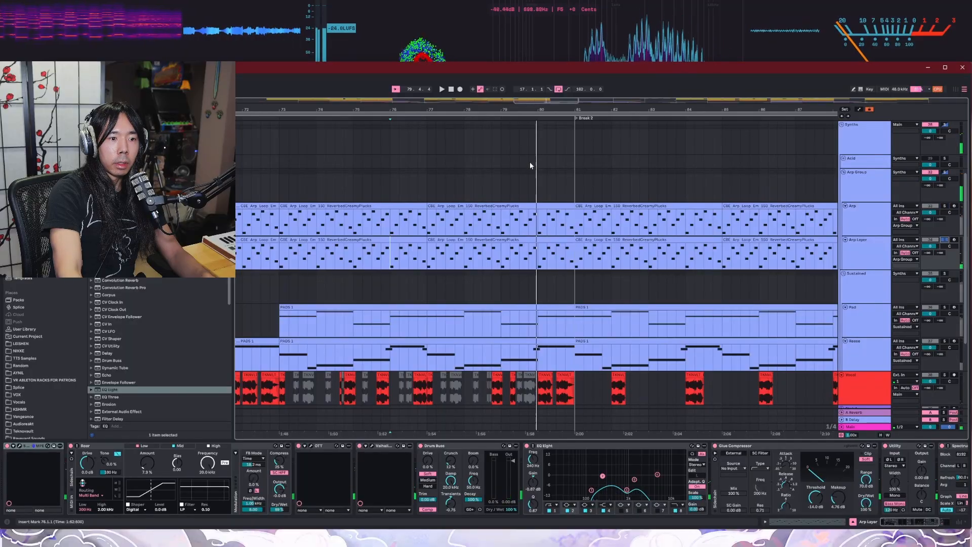
left_click(453, 120)
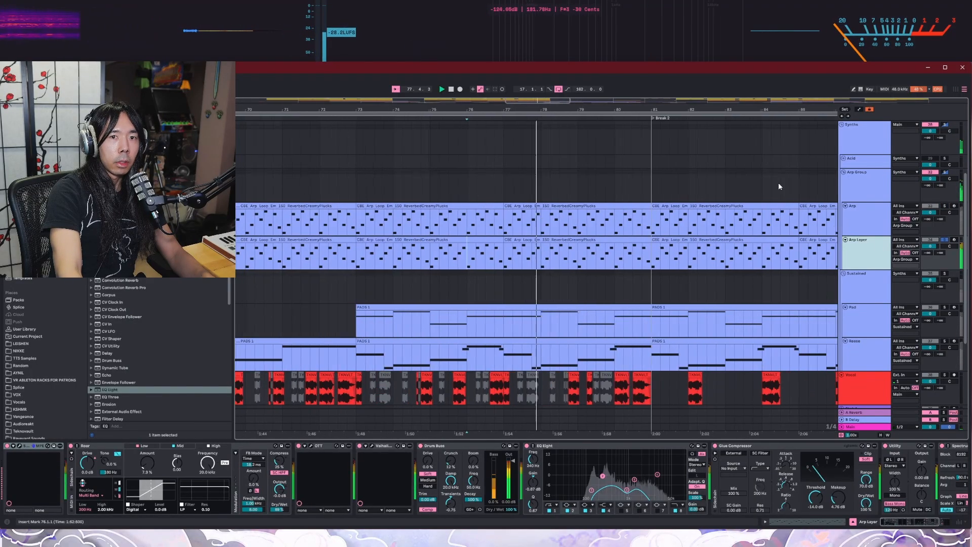
Step: Switch between the Arp and Arp Layer tracks during playback to compare their device chains
left_click(943, 213)
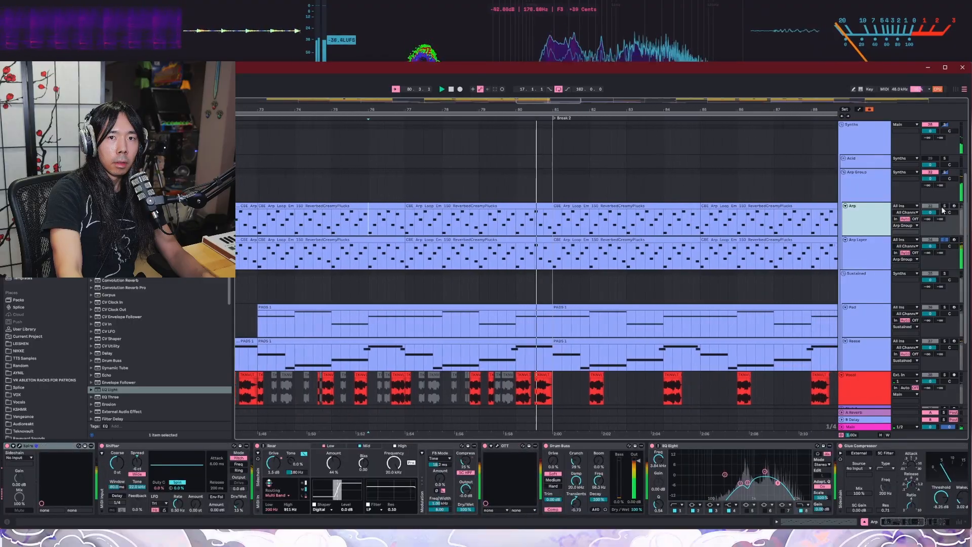
left_click(883, 247)
left_click(874, 221)
left_click(875, 246)
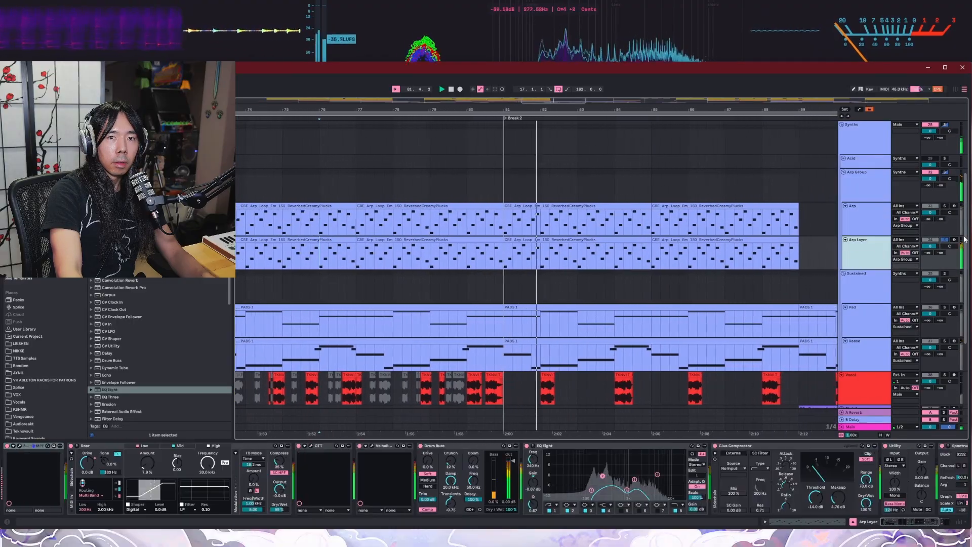
Step: Solo the whole Arp Group and audition both arp layers together from around bar 77
left_click(945, 175)
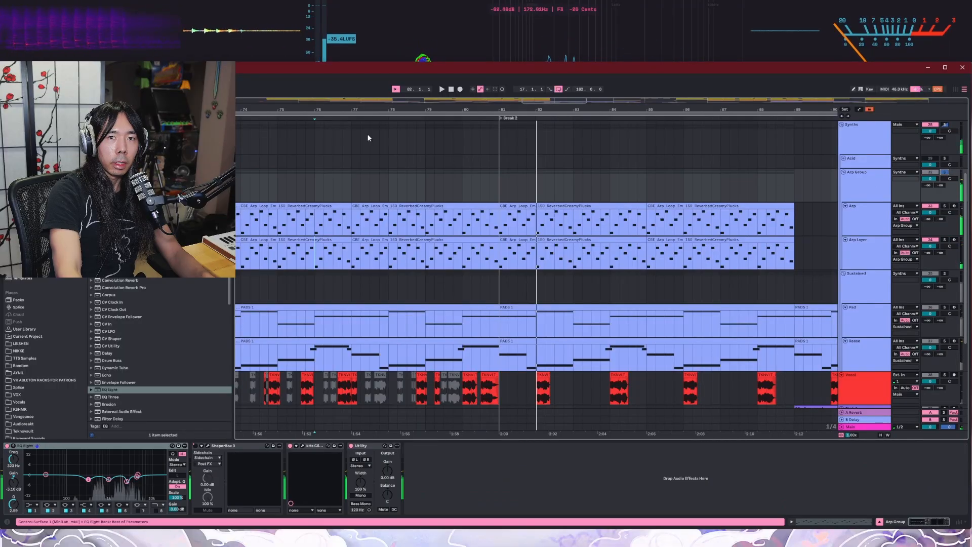
left_click(371, 120)
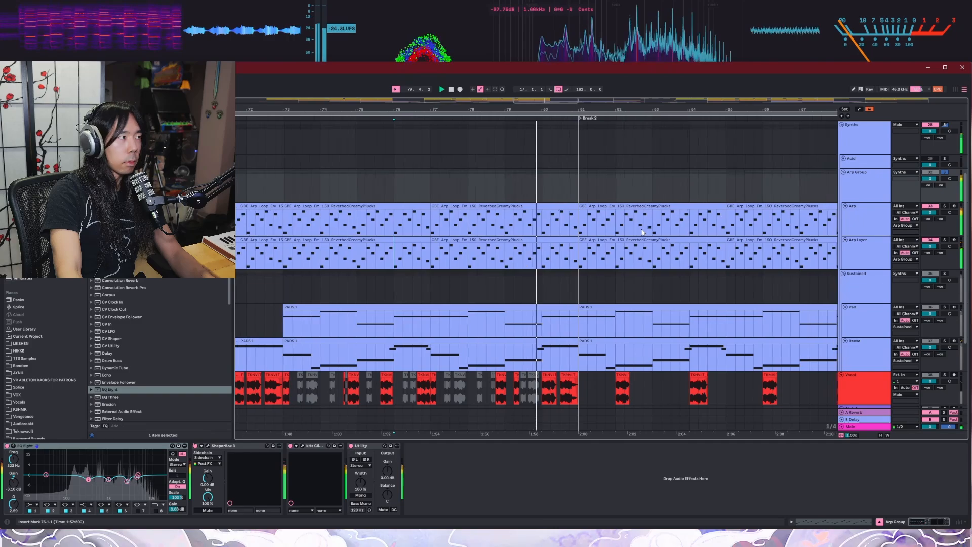
key("space")
Step: Solo the Reese track, look over its clips across the arrangement and audition it from around bars 57 and 77
scroll(627, 340, "down", 4)
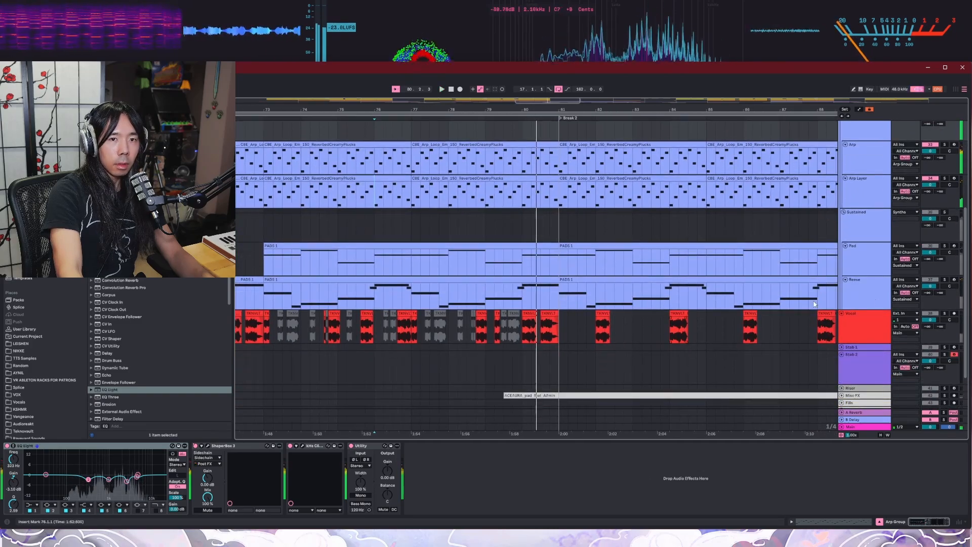
left_click(860, 293)
scroll(495, 324, "down", 5)
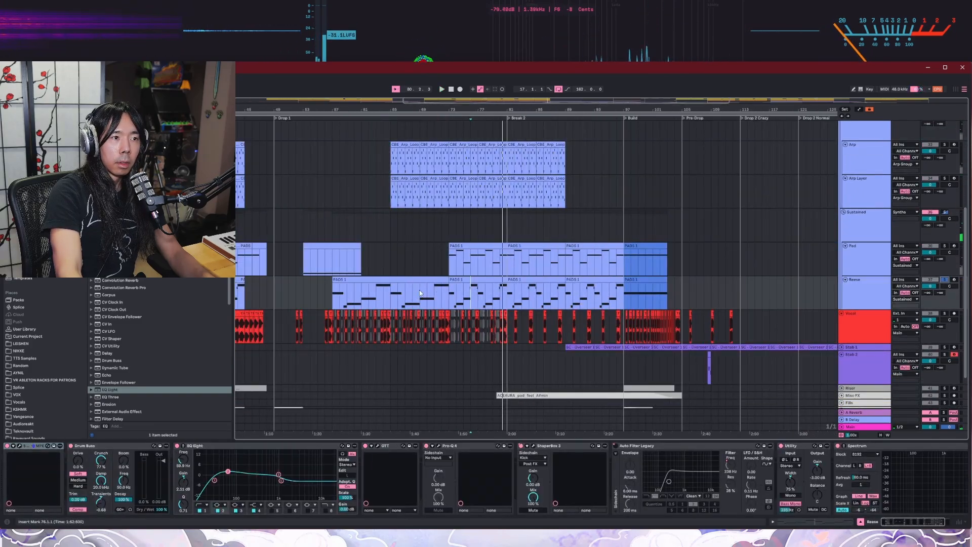
scroll(332, 296, "up", 2)
scroll(331, 291, "down", 2)
scroll(332, 289, "up", 2)
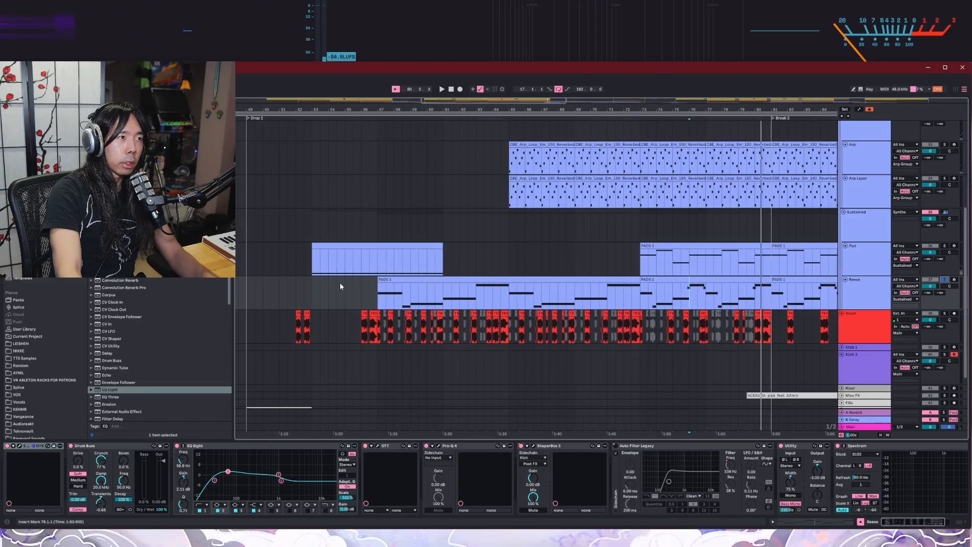
scroll(388, 270, "down", 5)
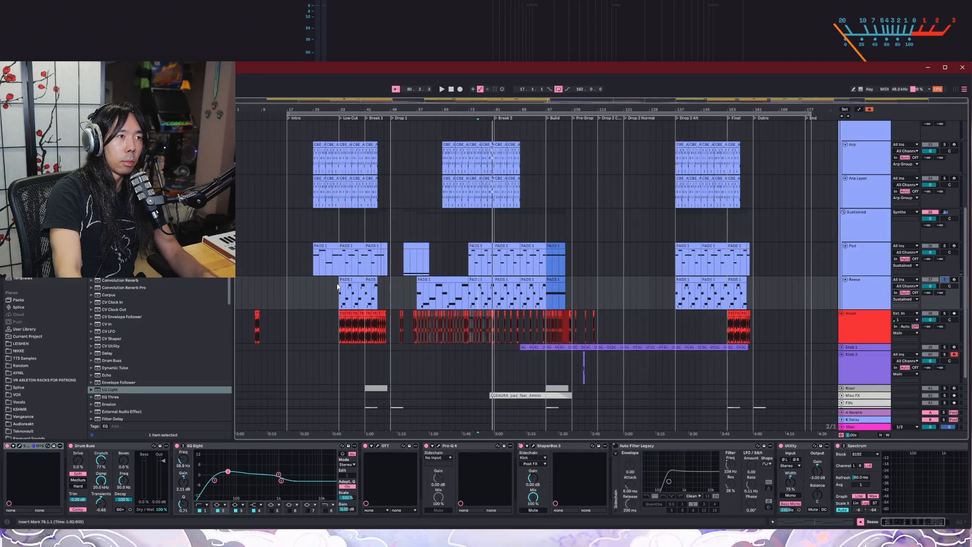
scroll(337, 287, "up", 3)
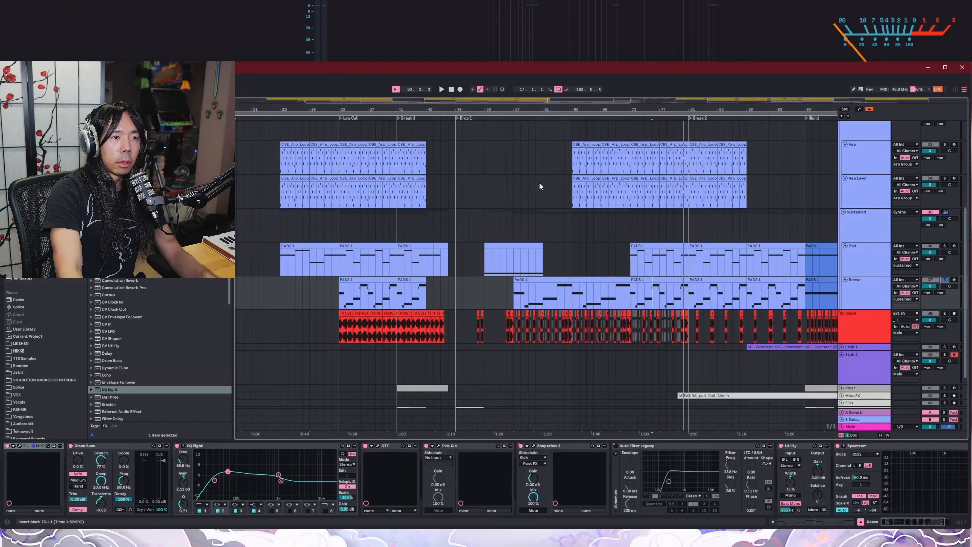
left_click(510, 120)
left_click(660, 119)
Step: Solo the Sustained group and audition the Pad and Reese together from around bar 73
scroll(661, 117, "up", 3)
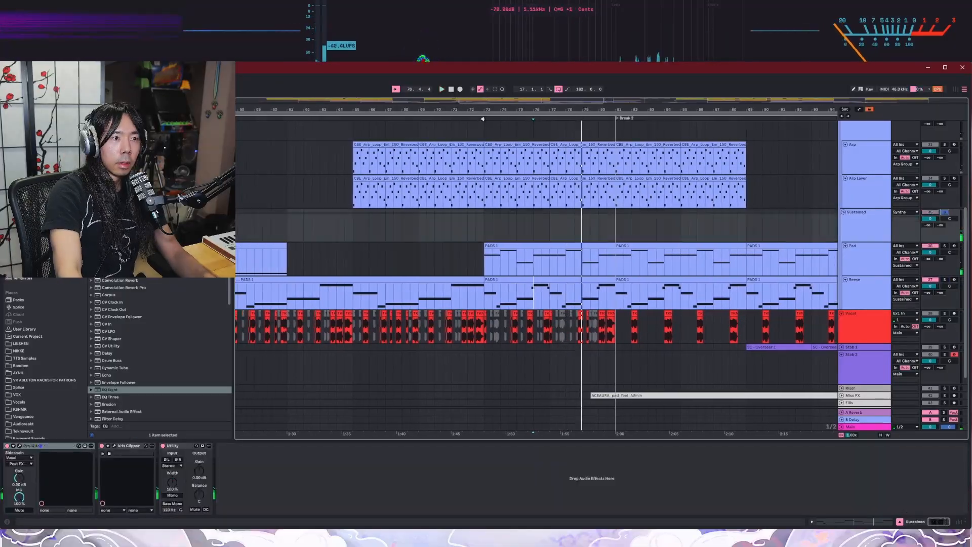
left_click(483, 119)
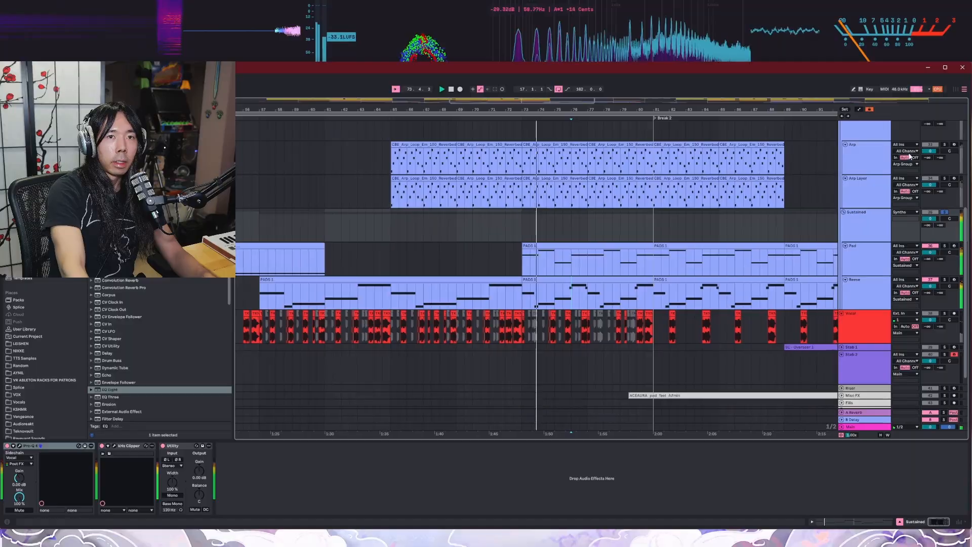
Step: Solo the Arp Group alongside the Sustained group and audition the combined synth layers through Break 2
scroll(824, 179, "up", 1)
left_click(944, 150, "ctrl")
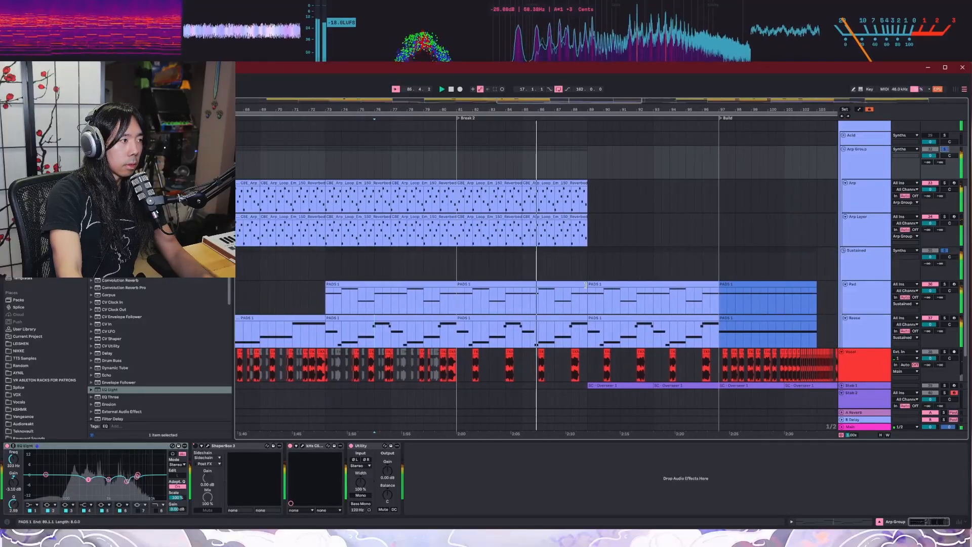
scroll(576, 314, "down", 3)
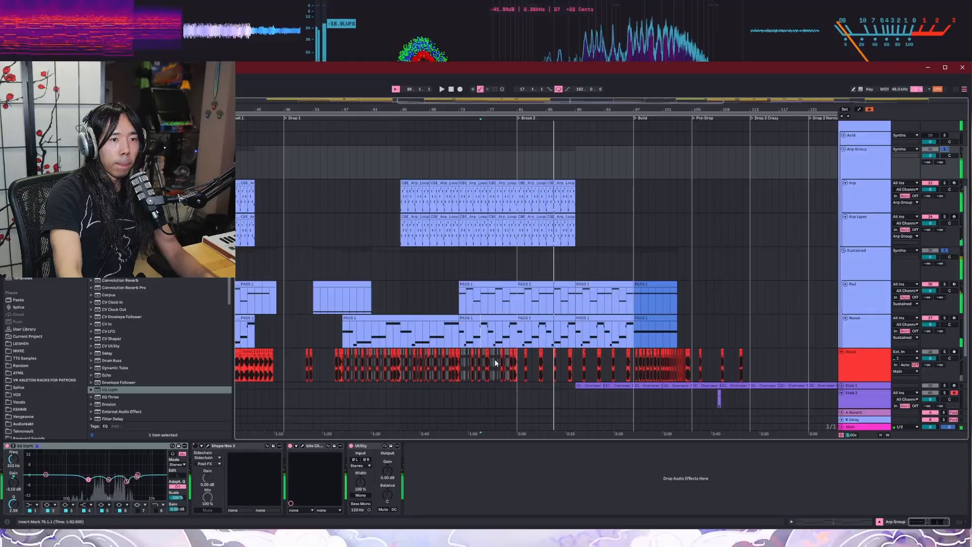
scroll(494, 359, "up", 1)
Step: Select the Vocal track to show its device chain and collapse the Synths group
left_click(866, 368)
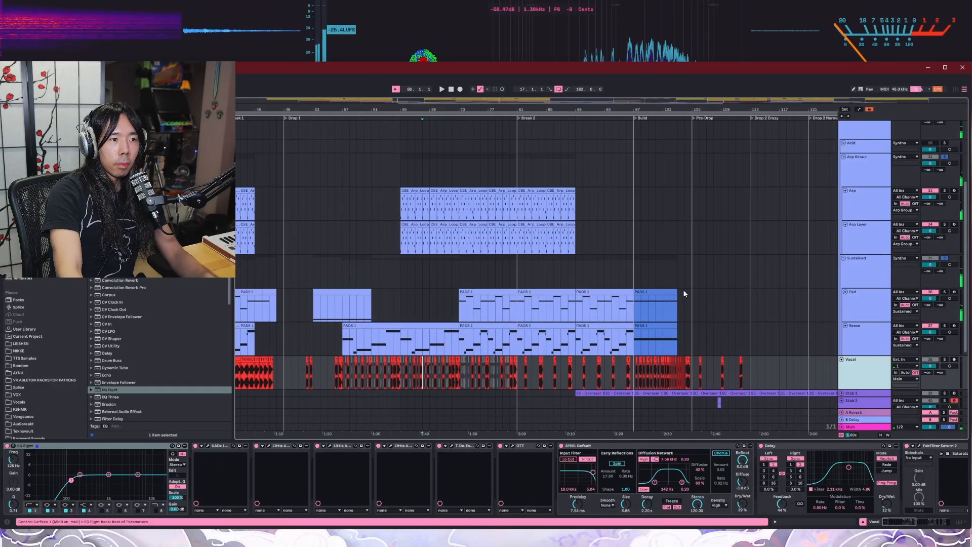
scroll(830, 202, "up", 3)
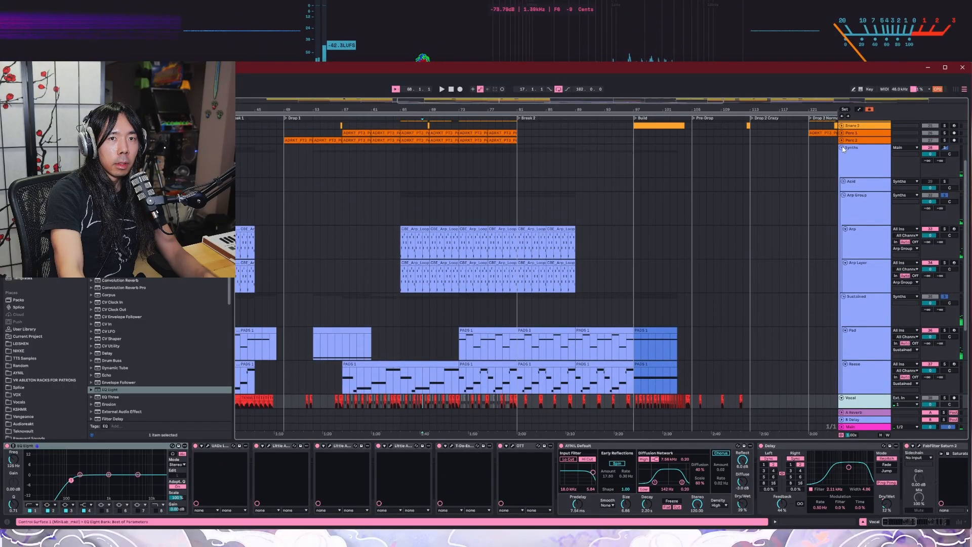
left_click(842, 148)
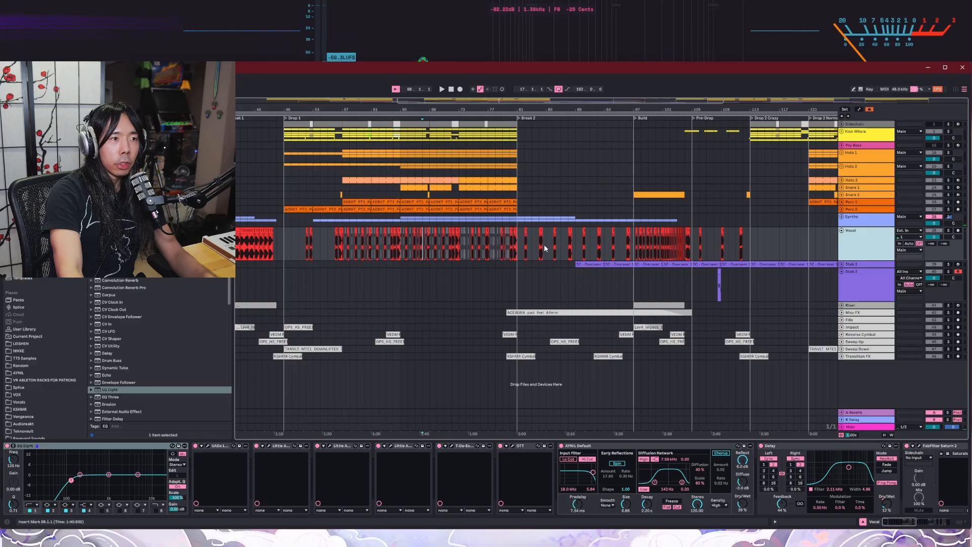
Step: Inspect the vocal clips around the start of Drop 1 and solo the Vocal track
left_click(288, 252)
scroll(253, 248, "up", 4)
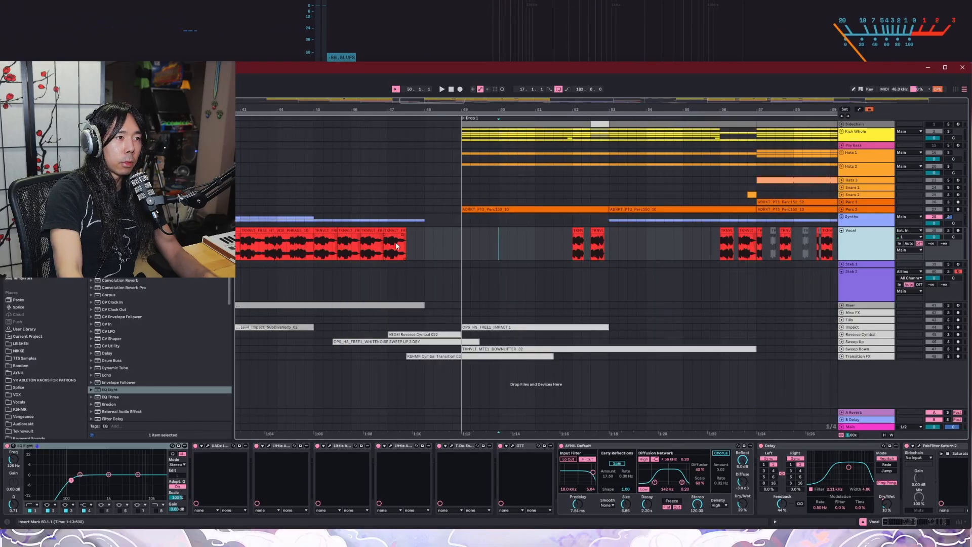
scroll(400, 245, "up", 2)
scroll(426, 242, "up", 2)
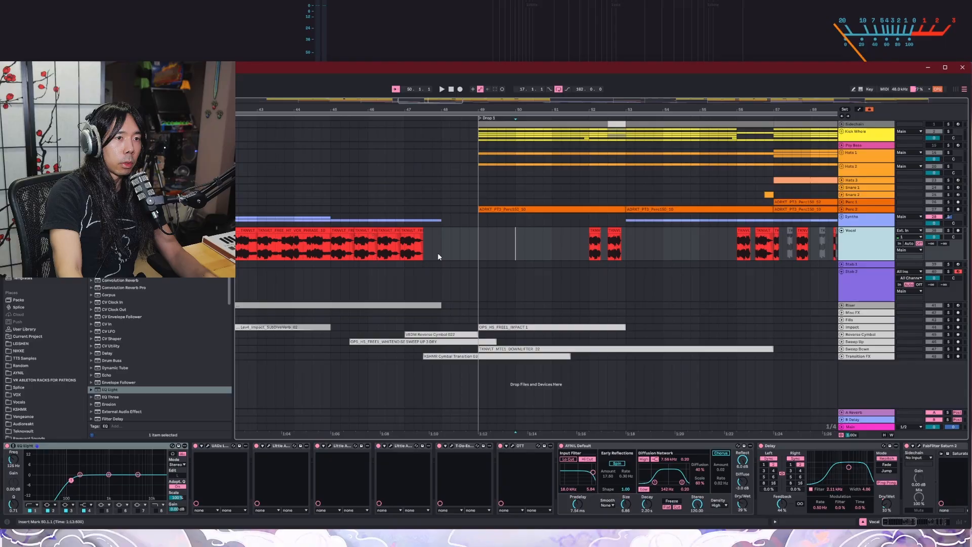
scroll(415, 255, "up", 3)
left_click(949, 230)
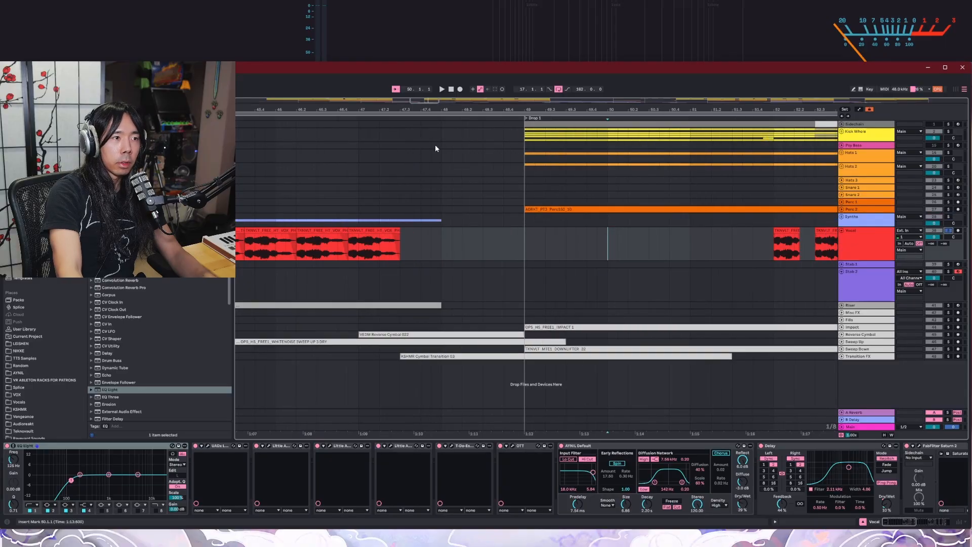
Step: Audition the opening vocal phrase from bar 7, repeating it with the three Little A… devices bypassed
scroll(379, 233, "down", 5)
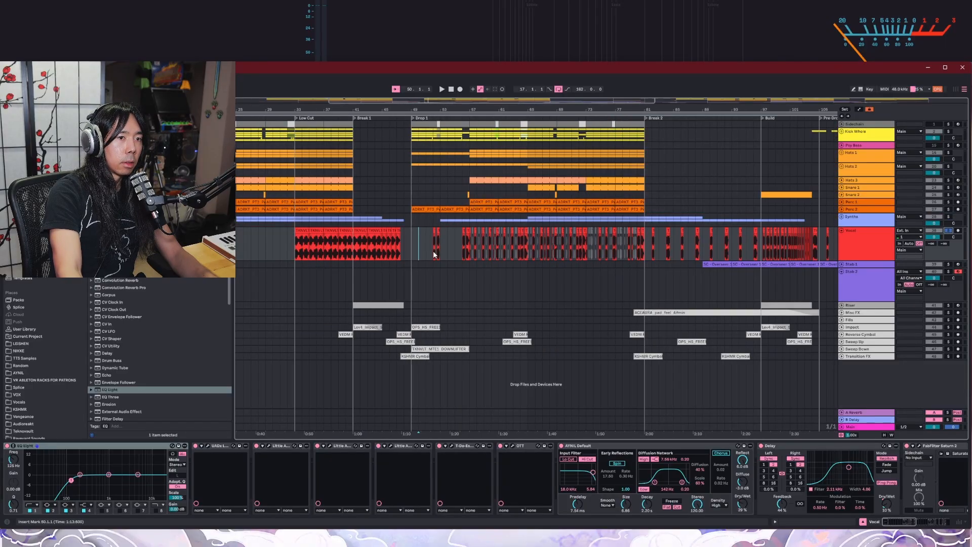
scroll(361, 255, "down", 4)
scroll(248, 248, "up", 8)
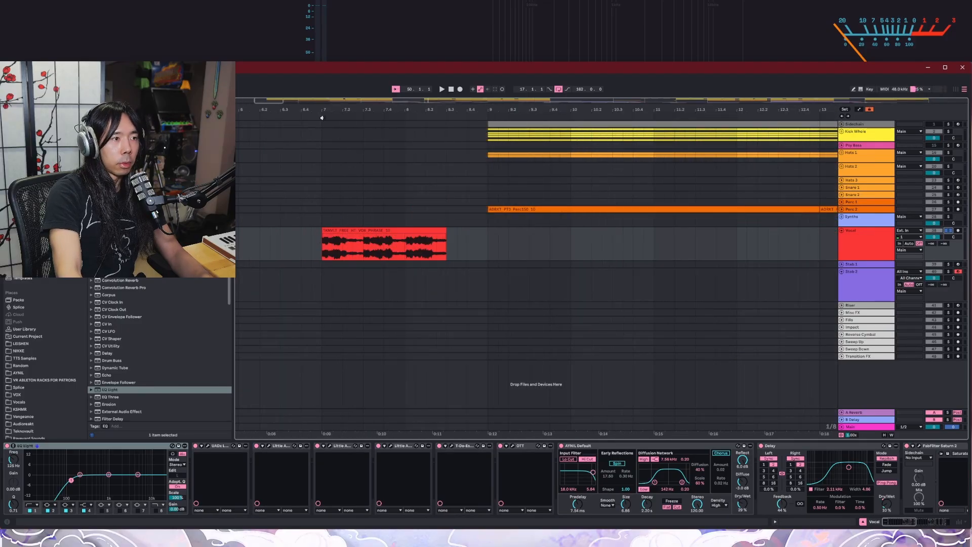
key("space")
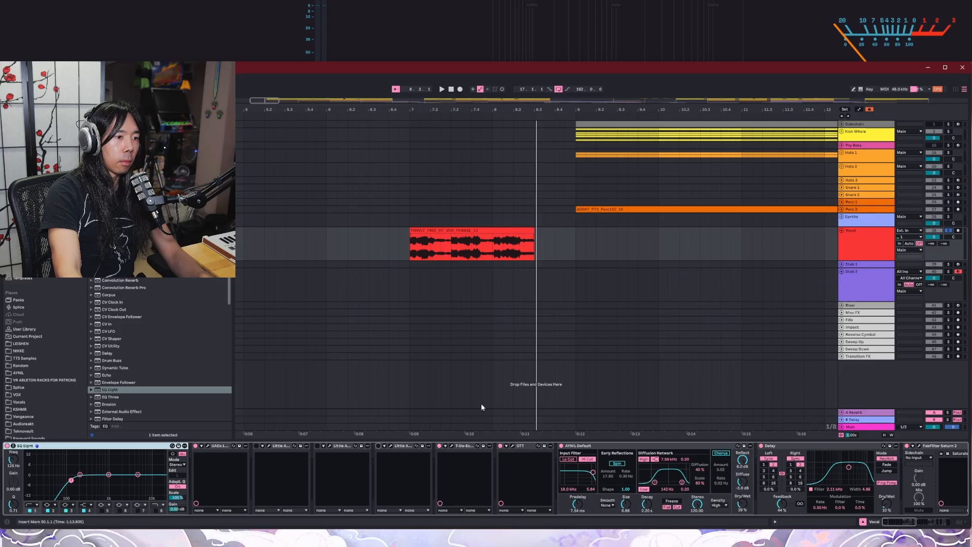
left_click(413, 130)
key("space")
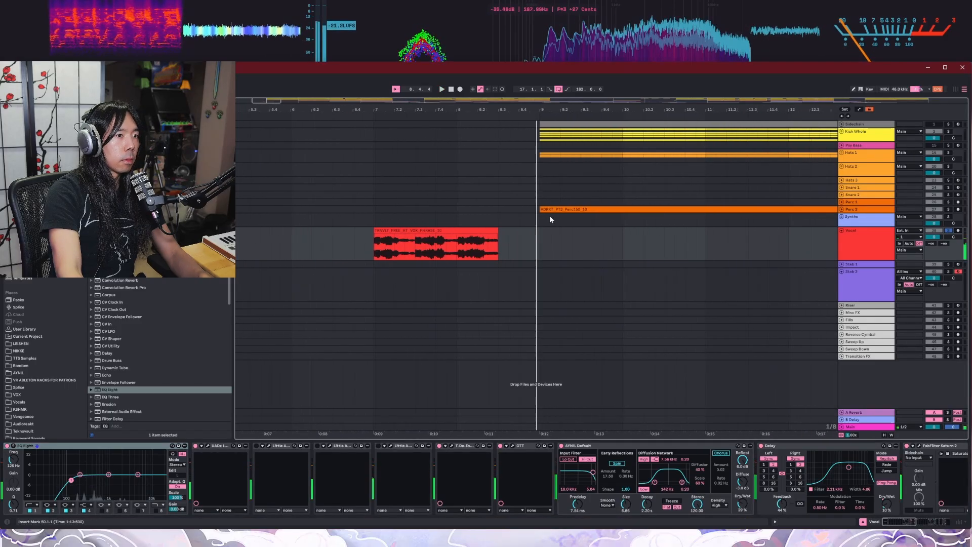
Step: Re-enable the three Little A… devices on the Vocal track and replay the phrase from bar 7
left_click(378, 445)
left_click(317, 445)
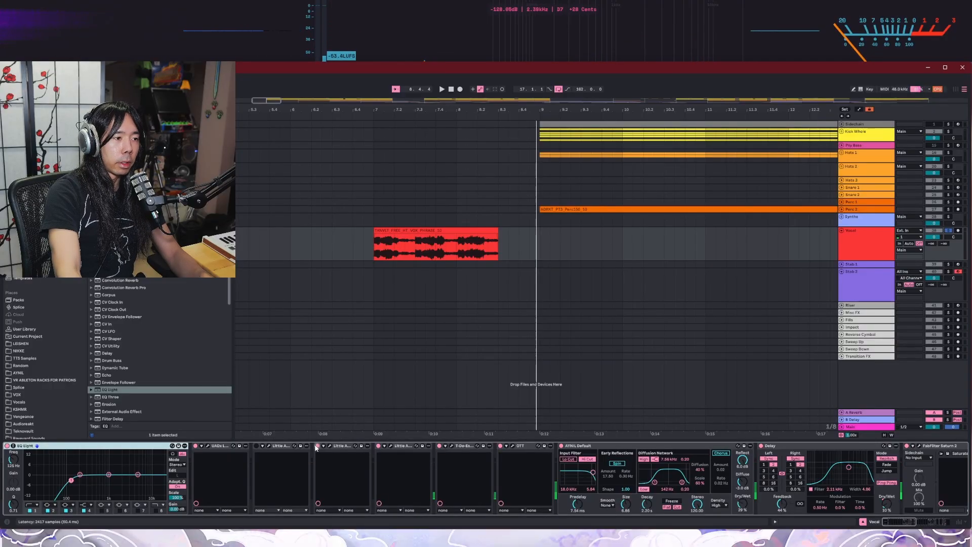
left_click(256, 445)
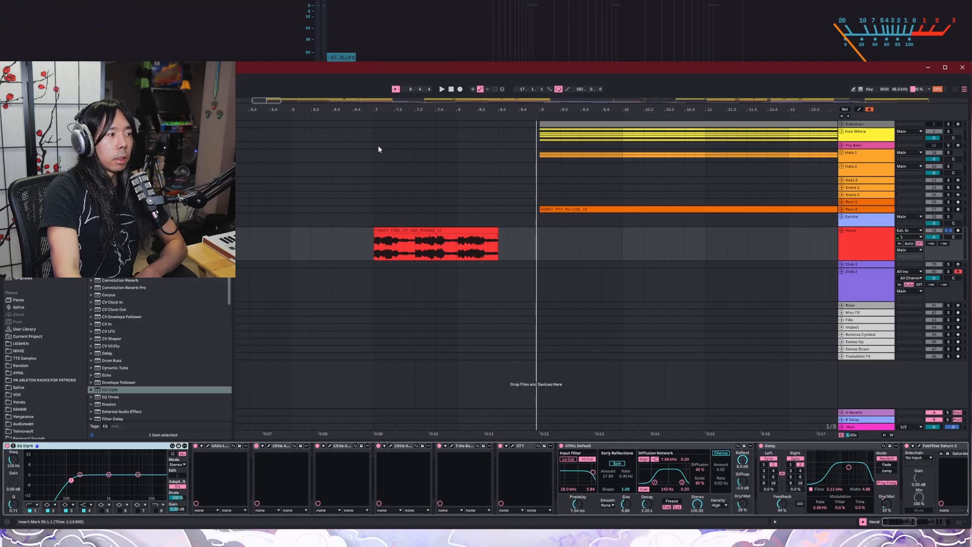
left_click(366, 117)
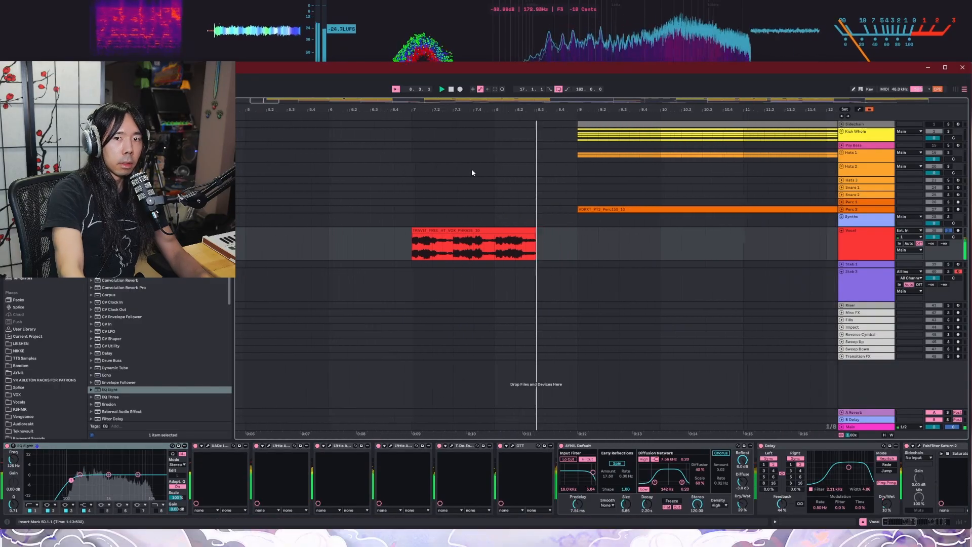
Step: Look over the Vocal track's device chain and its chopped clips, and audition the chops from around bar 56
mouse_move(892, 520)
left_mouse_down()
mouse_move(924, 526)
mouse_move(892, 528)
left_mouse_up()
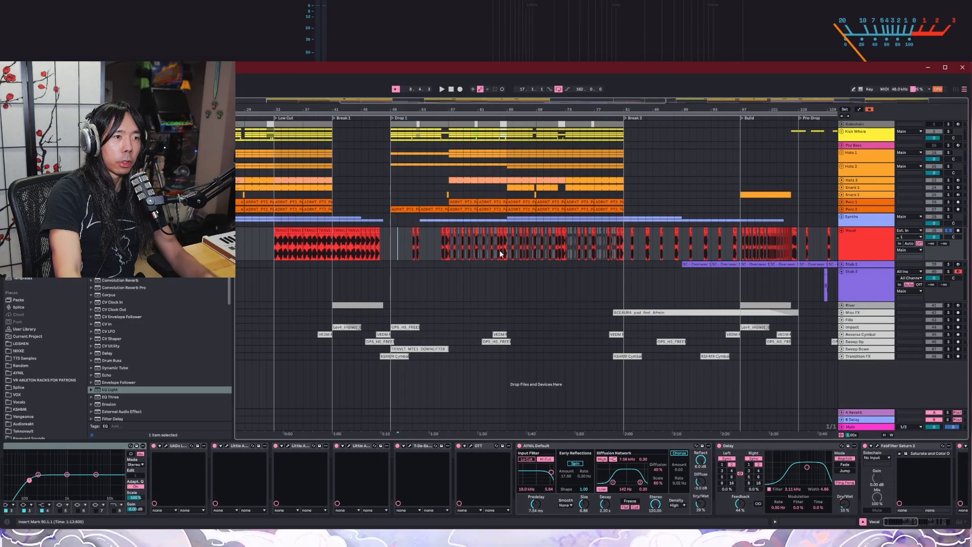
scroll(500, 254, "up", 3, "ctrl")
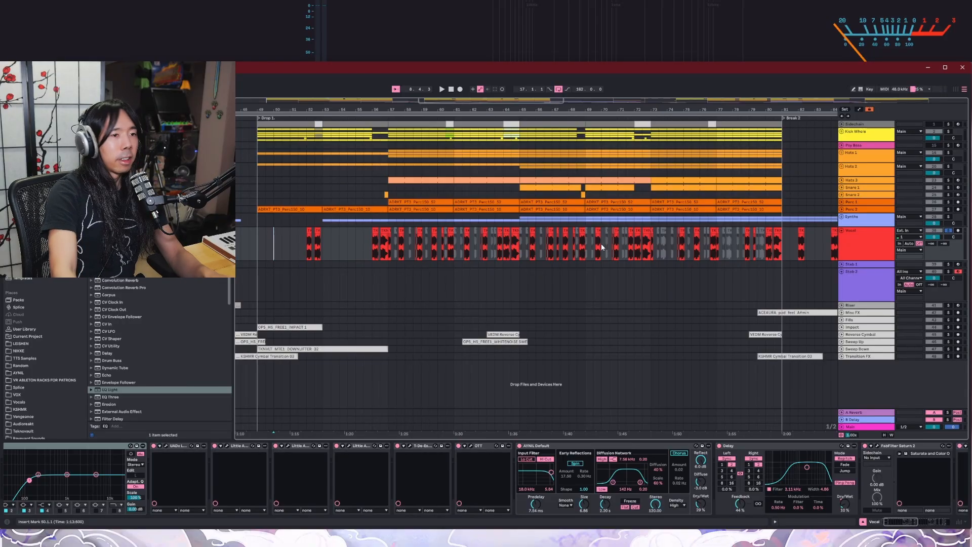
scroll(691, 256, "down", 3)
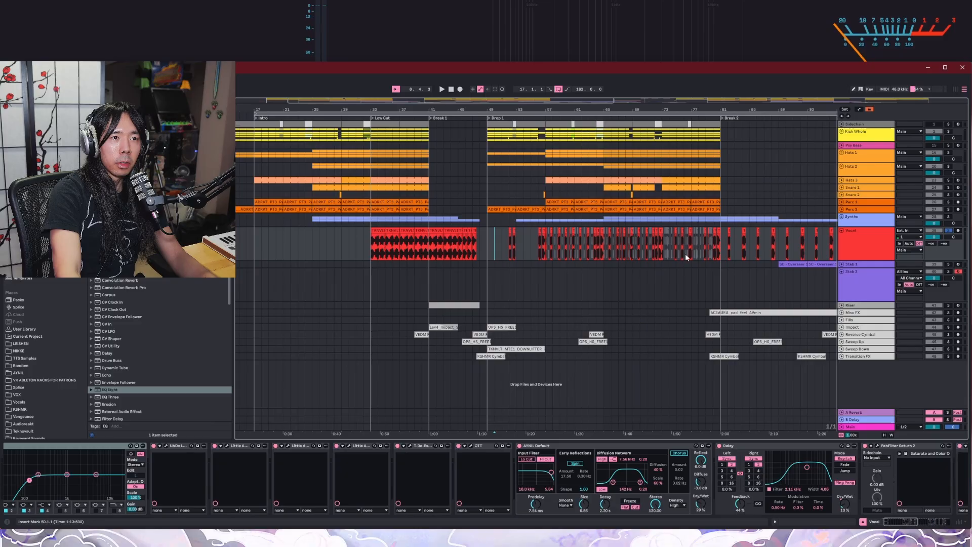
scroll(605, 252, "up", 3)
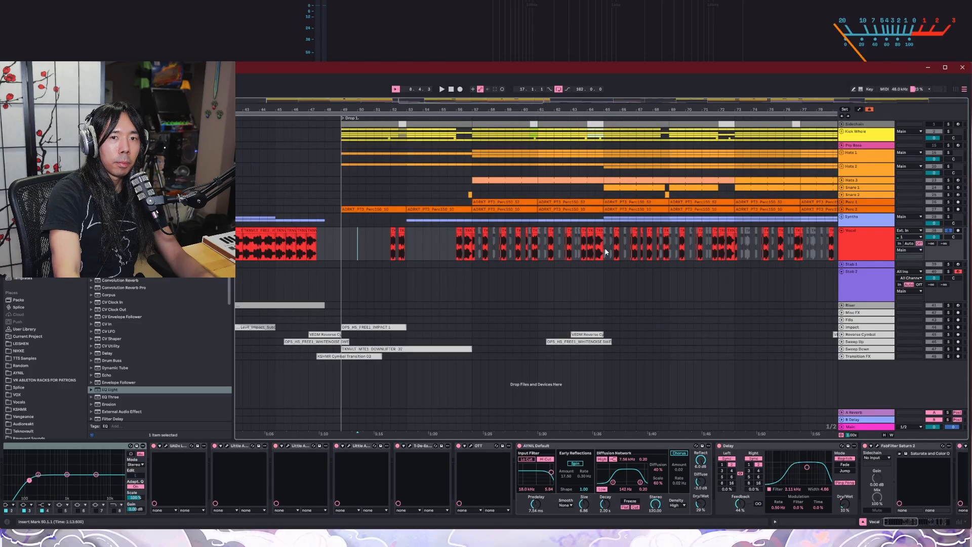
left_click(455, 117)
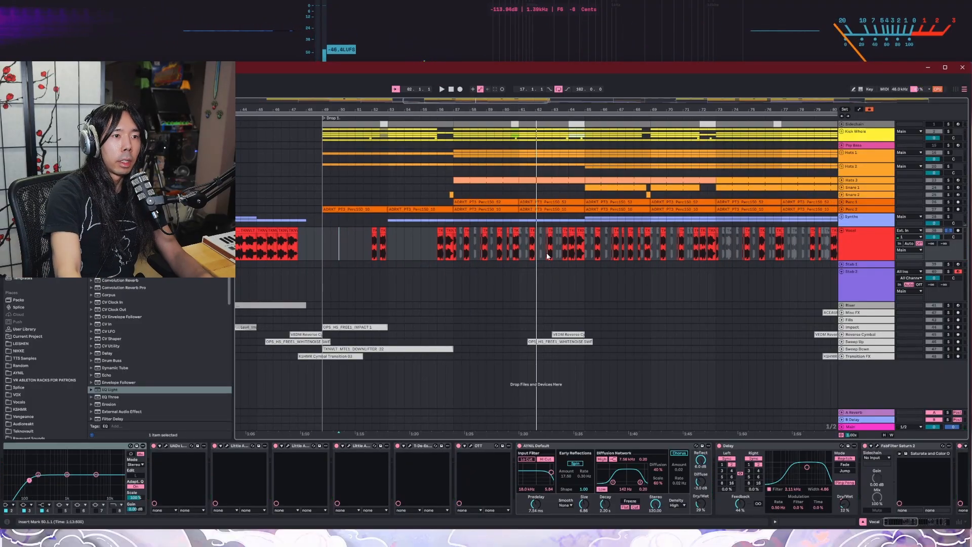
Step: Examine the placement of active and deactivated vocal chops through Drop 1 and replay the section from around bar 58
scroll(570, 253, "up", 5, "ctrl")
scroll(758, 251, "down", 3, "ctrl")
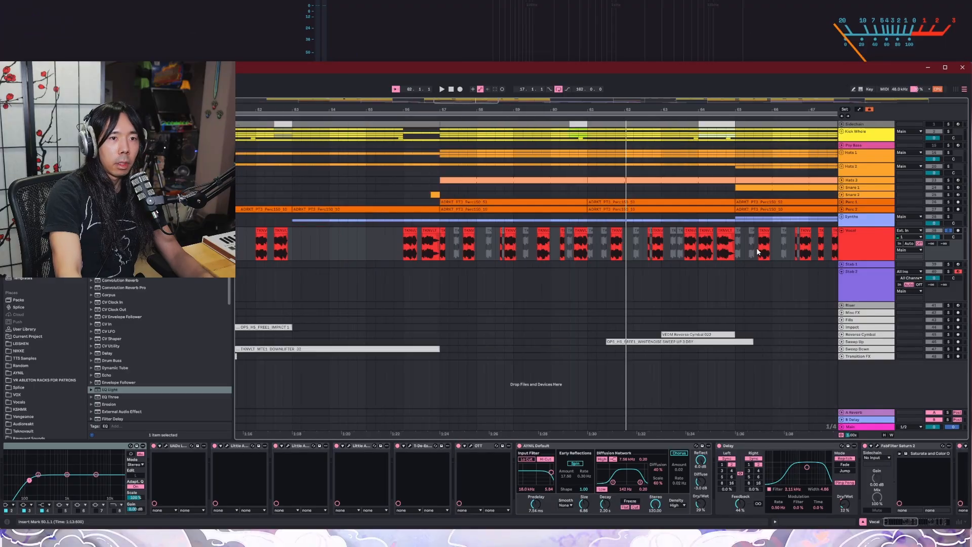
scroll(773, 247, "right", 6)
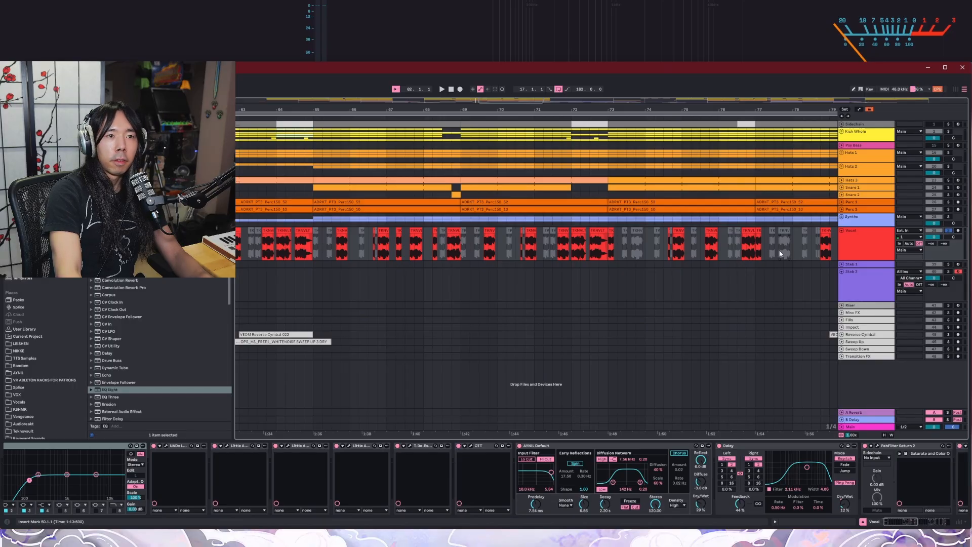
scroll(447, 185, "down", 3)
left_click(453, 195)
scroll(347, 251, "up", 5)
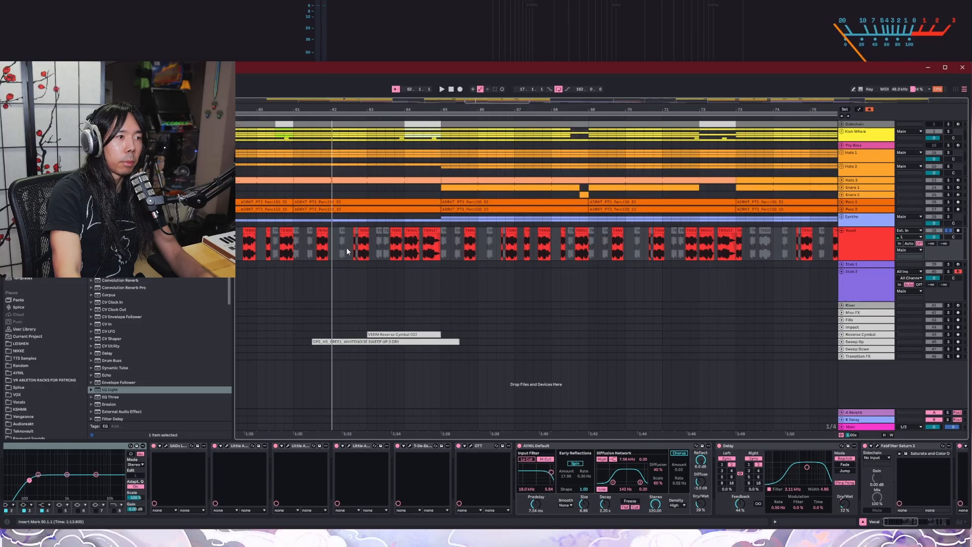
scroll(441, 245, "down", 5)
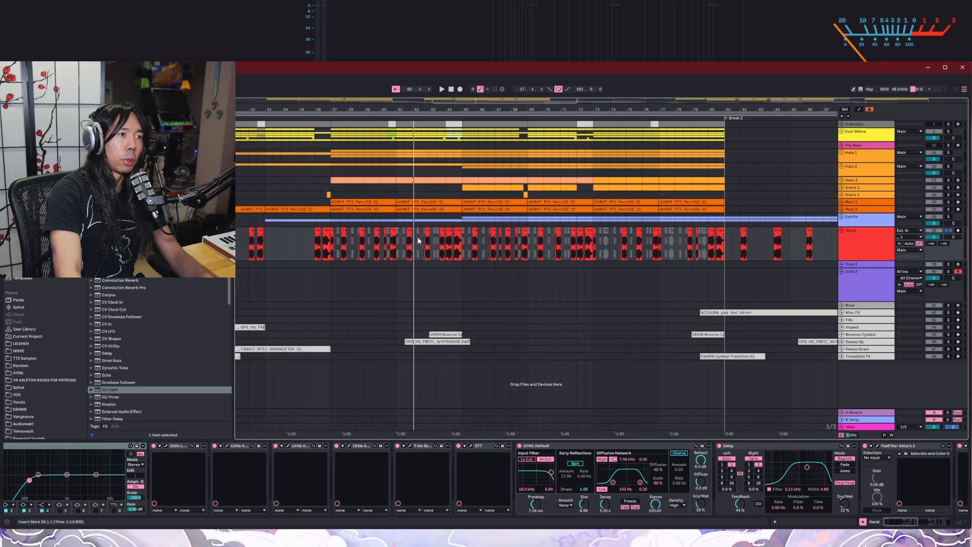
scroll(506, 244, "up", 5)
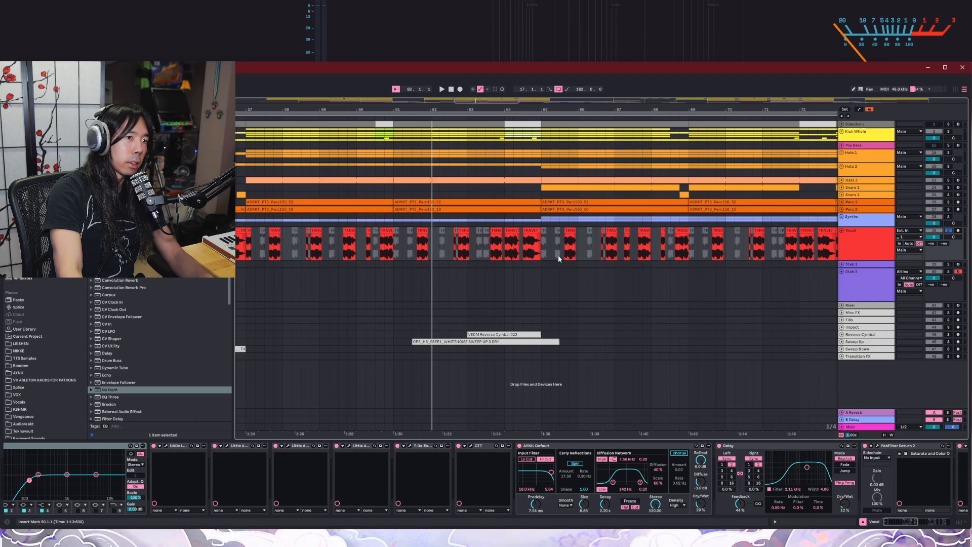
scroll(559, 258, "down", 5)
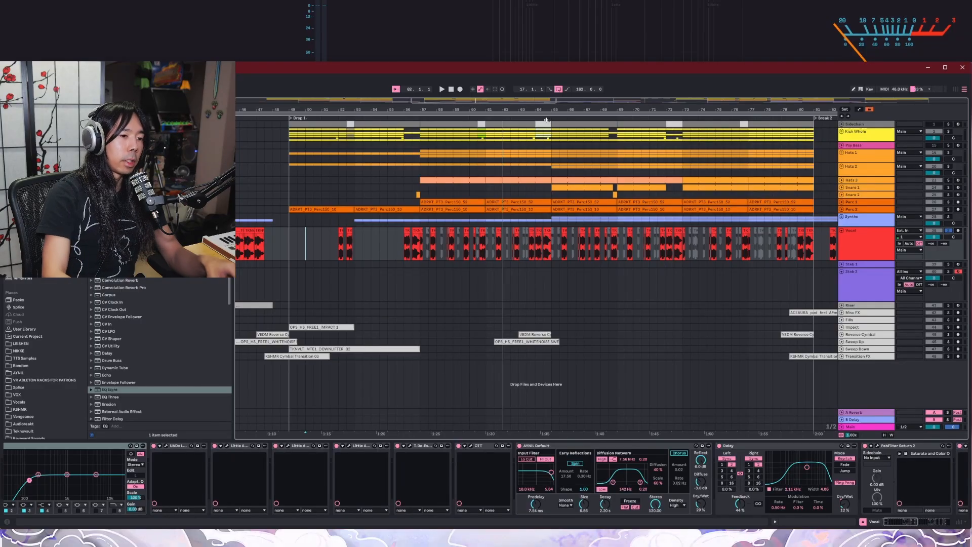
left_click(445, 116)
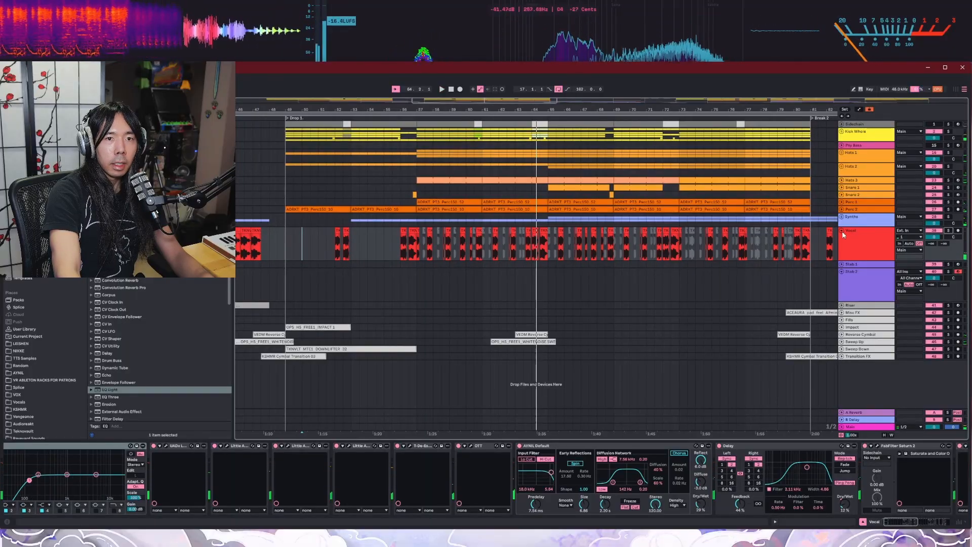
Step: Collapse the Vocal track, expand Stab 1 and look over its clips and devices from Break 2 through Drop 2
scroll(798, 291, "down", 5)
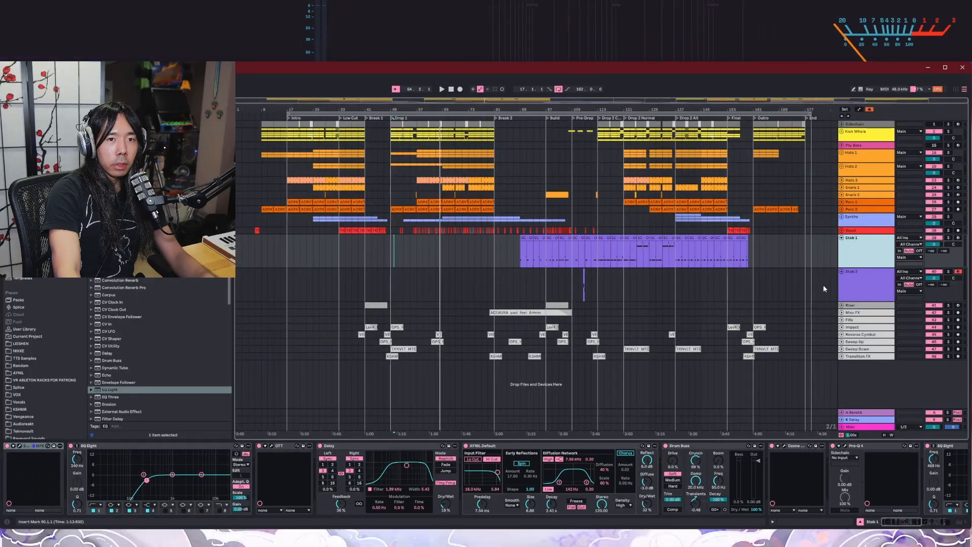
scroll(824, 288, "up", 5)
scroll(603, 277, "down", 4)
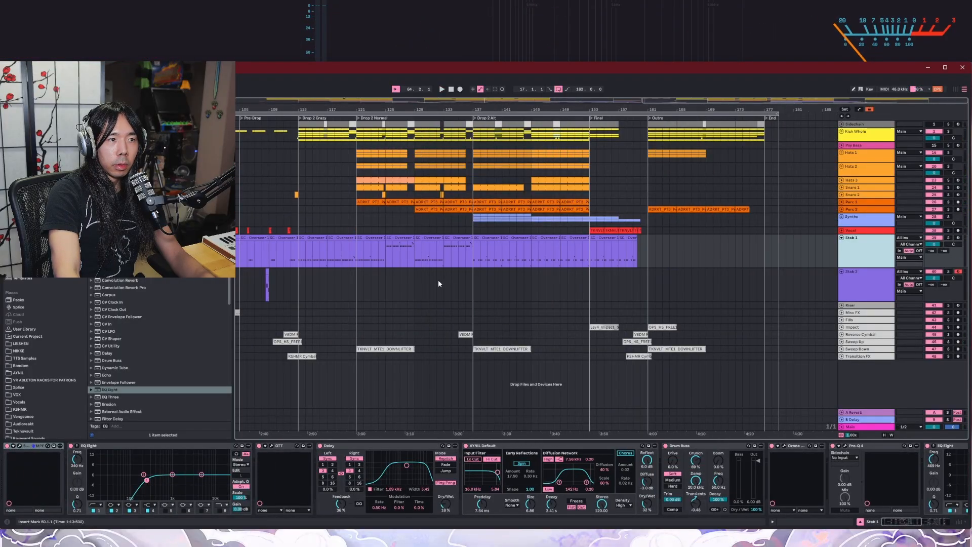
scroll(607, 263, "up", 2)
scroll(815, 271, "up", 3)
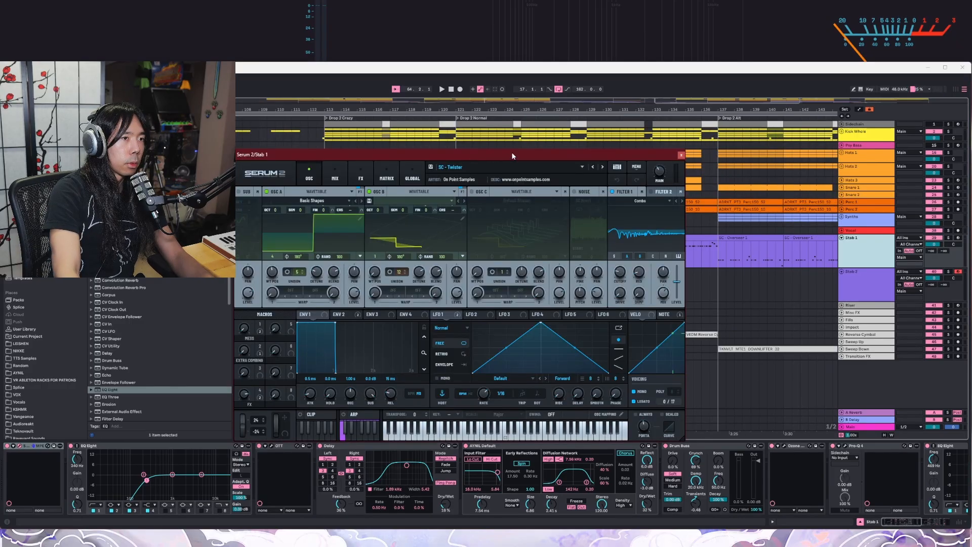
left_click_drag(511, 151, 554, 130)
left_click(724, 134)
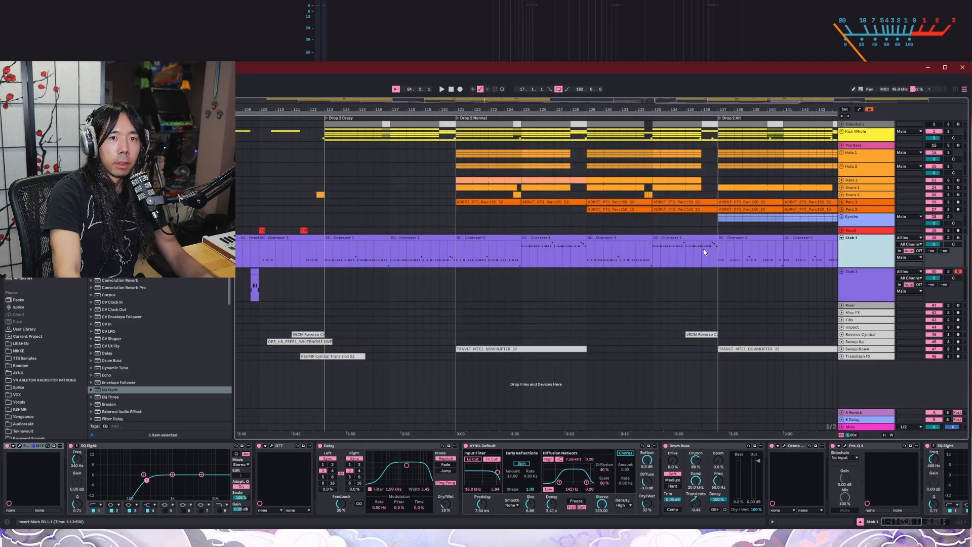
scroll(703, 252, "down", 3)
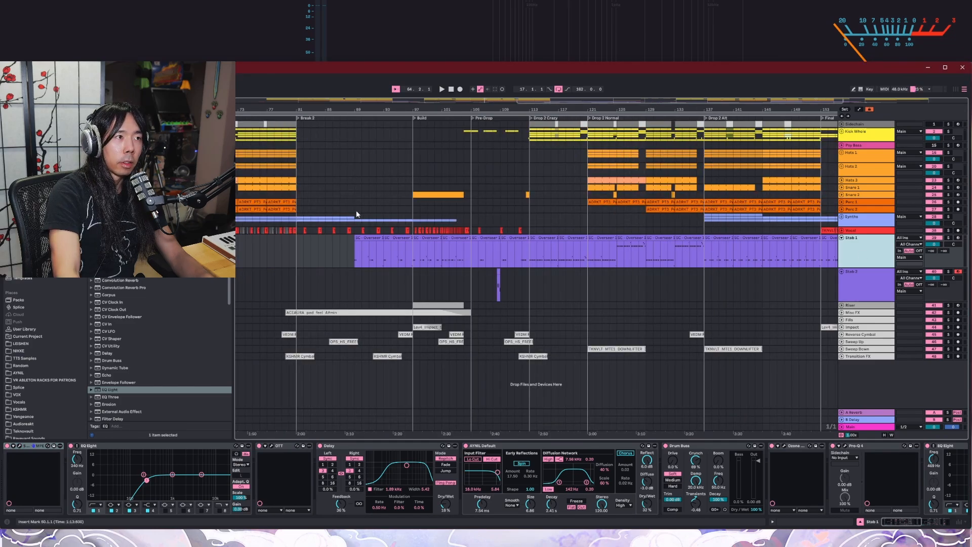
Step: Audition the Stab 1 track in solo from the start of Drop 2 Crazy, and take it out of solo
left_click(531, 121)
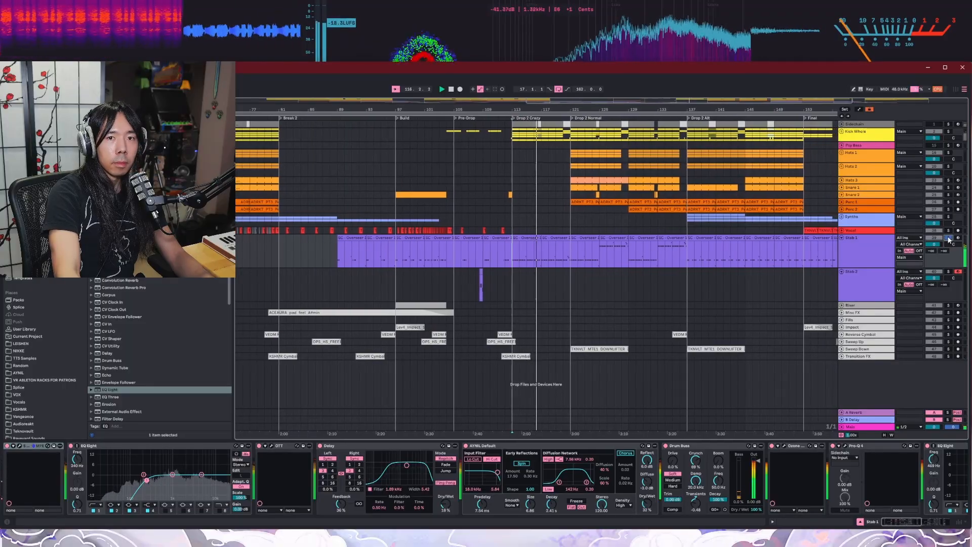
left_click(948, 238)
key("space")
Step: Audition the Stab 1 track from its entry at bar 89 and from the Build at bar 97
scroll(329, 237, "up", 5)
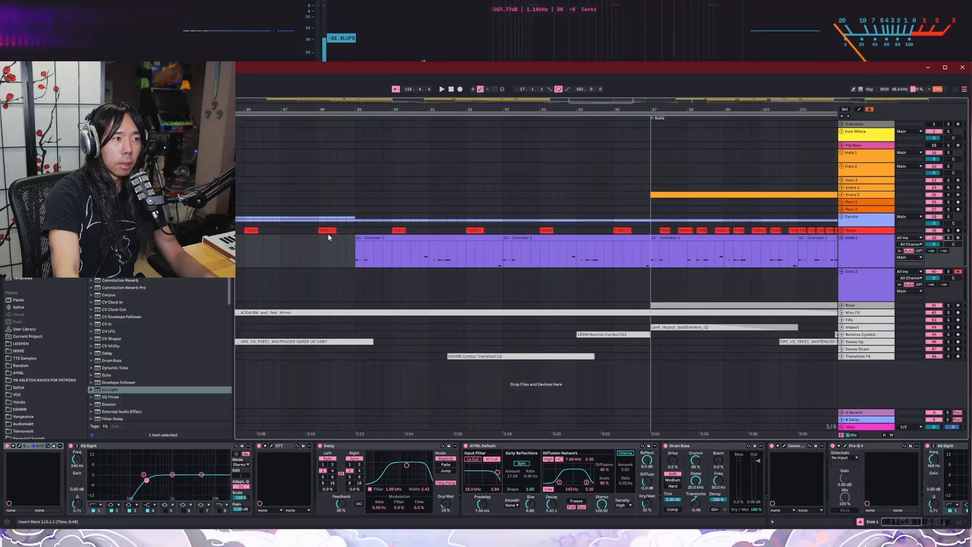
left_click(354, 119)
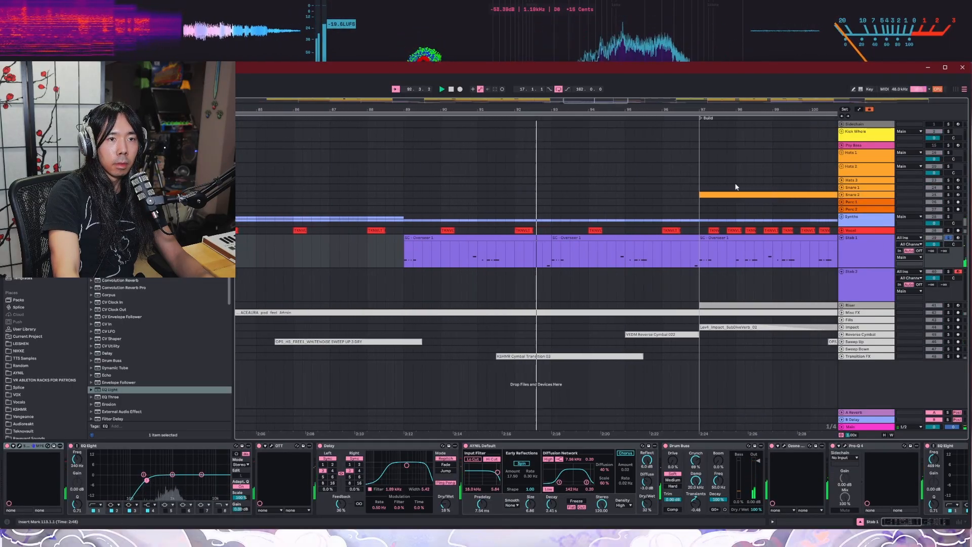
left_click(696, 118)
key("space")
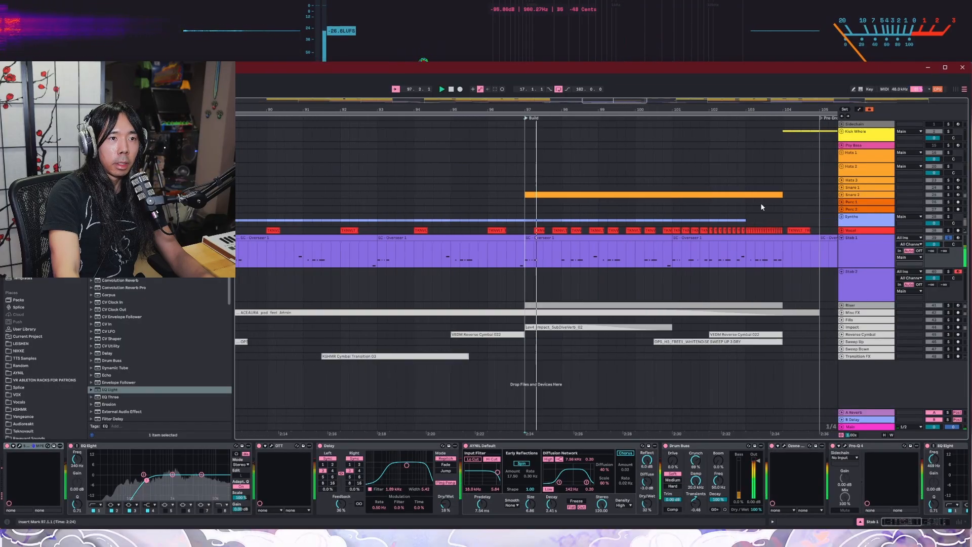
Step: Follow Stab 1 through the Build and into the Pre-Drop with the full mix, and stop playback around bar 107
scroll(695, 225, "down", 3)
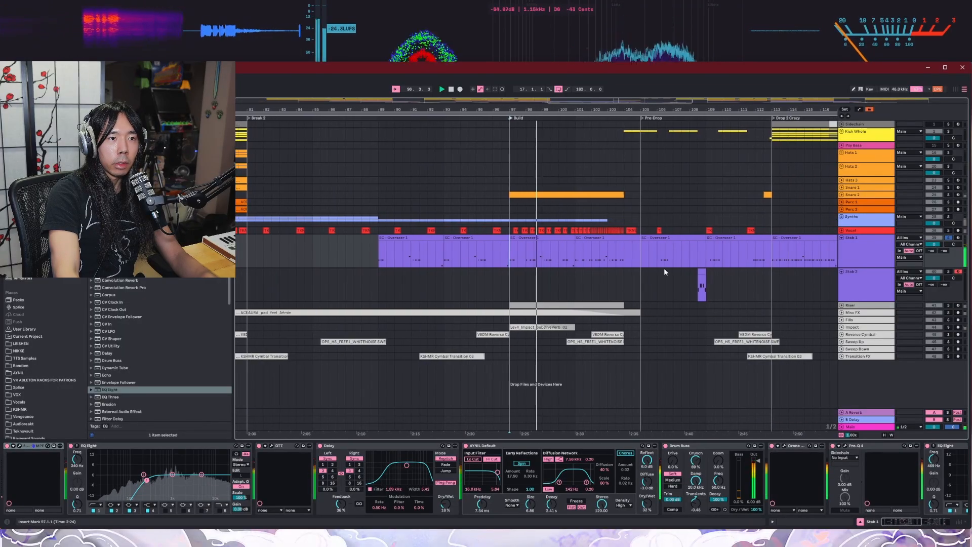
scroll(630, 257, "up", 3)
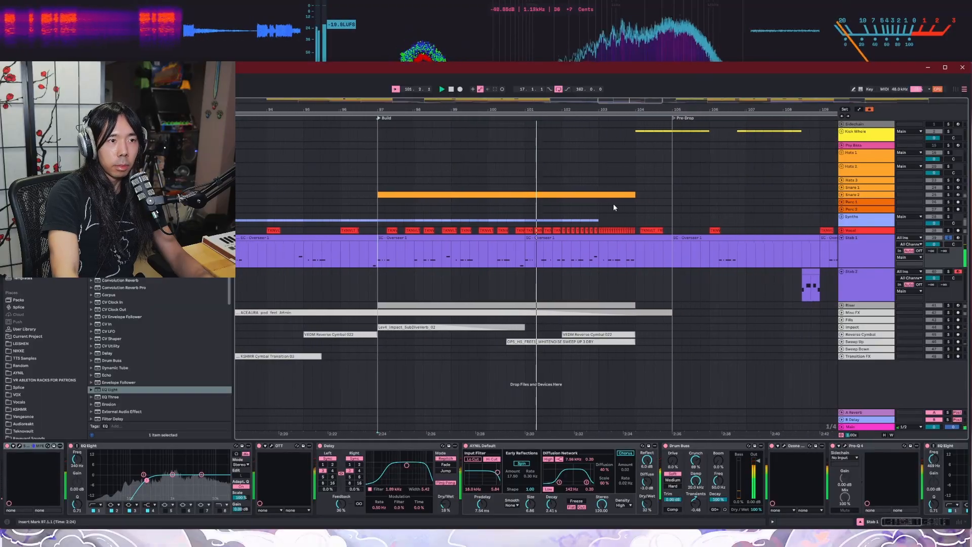
scroll(745, 199, "down", 3)
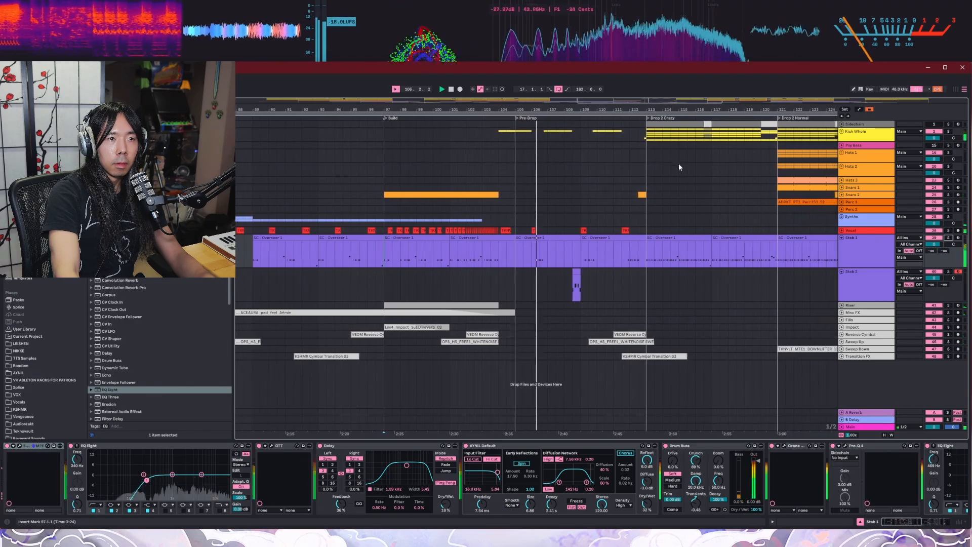
key("space")
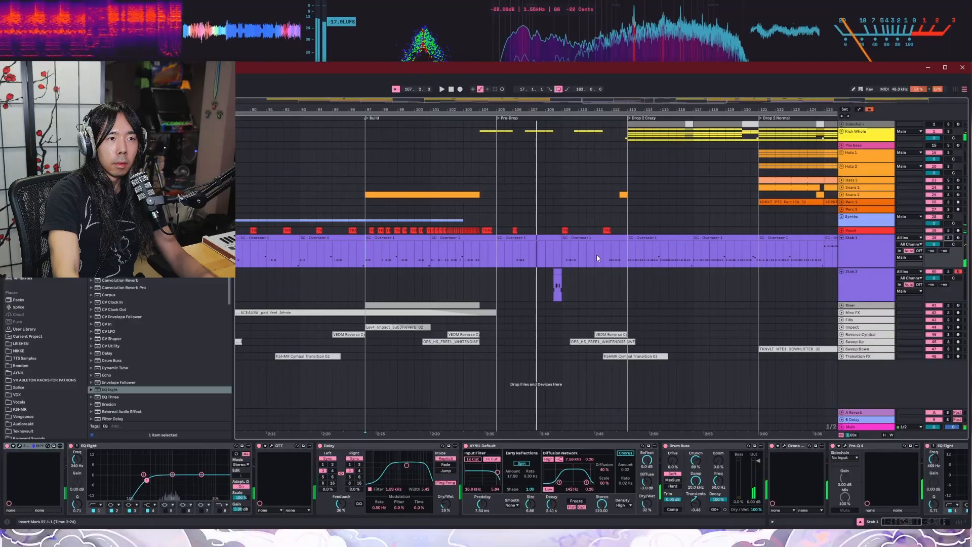
Step: Look over the Stab 2 clip in the Pre-Drop and play the full mix from about bar 109 into Drop 2 Crazy
scroll(543, 268, "up", 2)
scroll(612, 270, "up", 2)
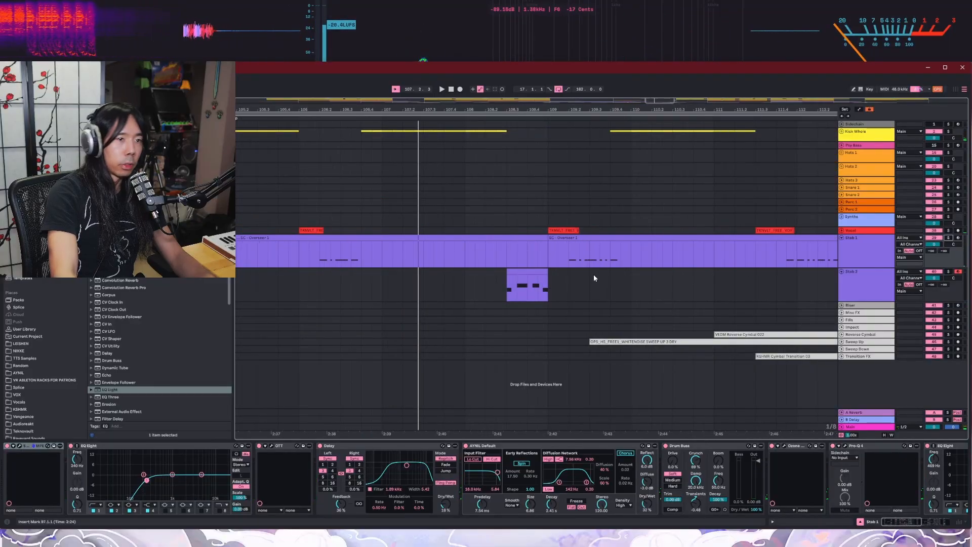
scroll(572, 266, "down", 2)
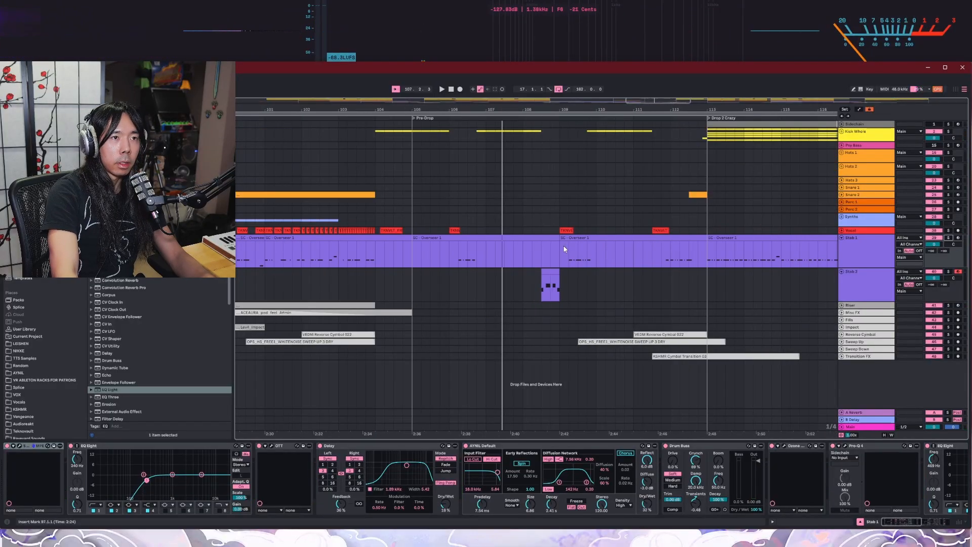
left_click(579, 118)
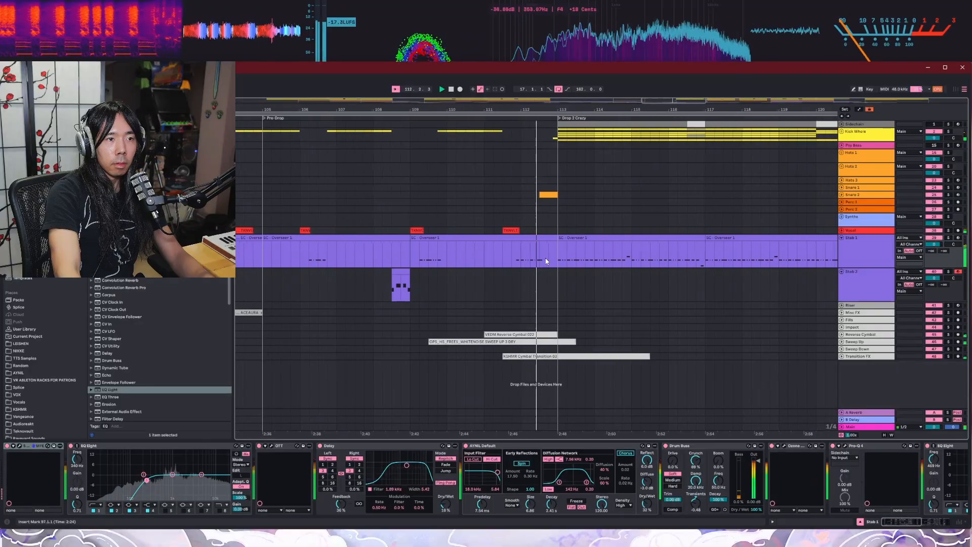
scroll(549, 262, "down", 5)
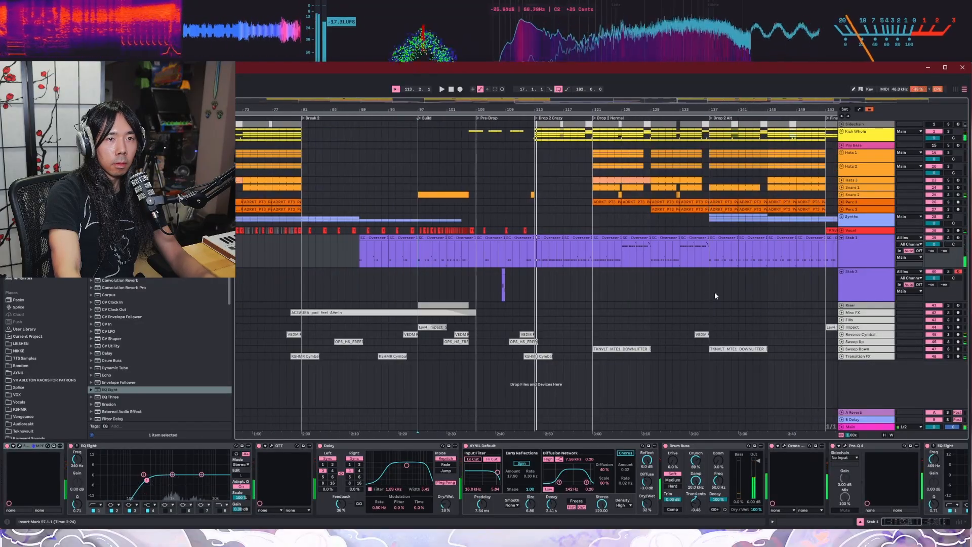
scroll(787, 288, "up", 5)
scroll(787, 286, "down", 2)
Step: Show the devices of Stab 2 and audition its short Pre-Drop clip in solo from bar 108
left_click(879, 278)
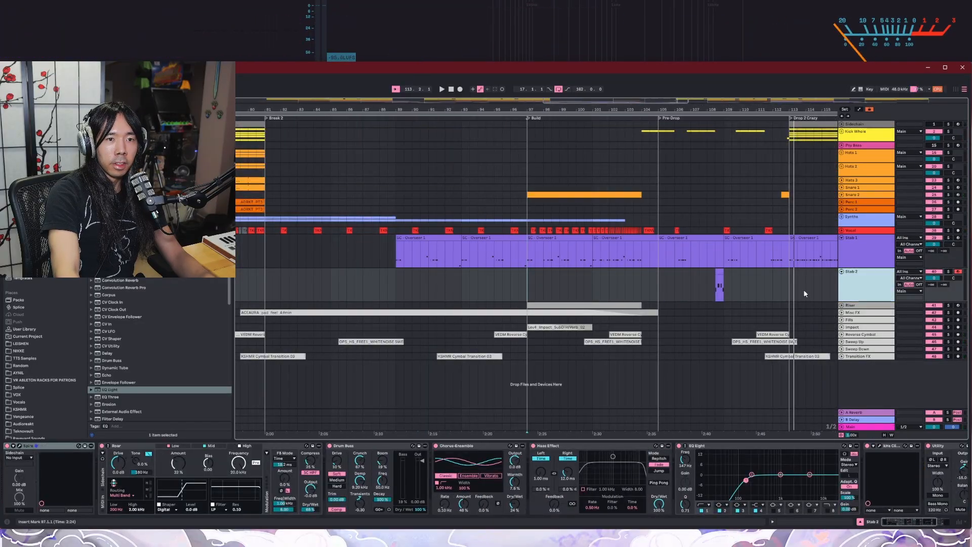
scroll(752, 299, "up", 5)
scroll(742, 282, "up", 3)
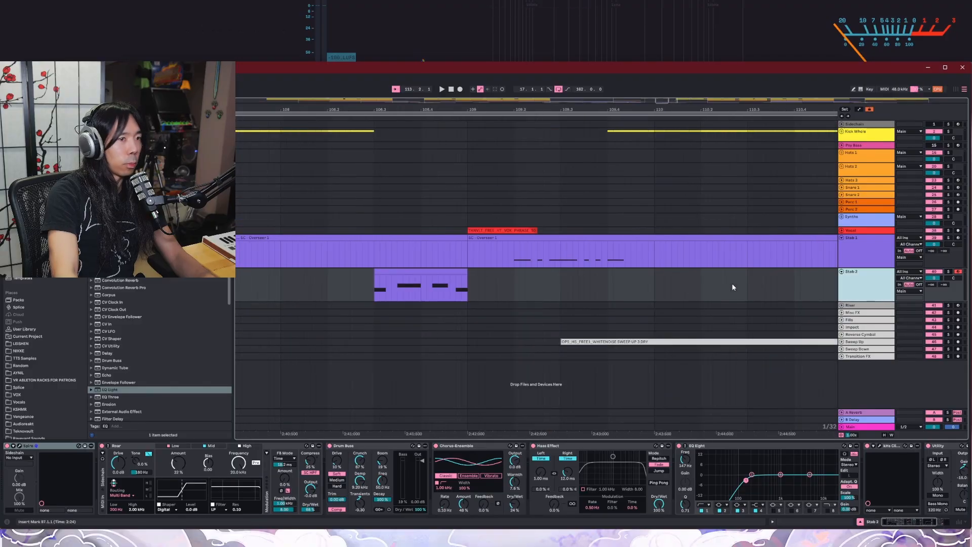
left_click(948, 272)
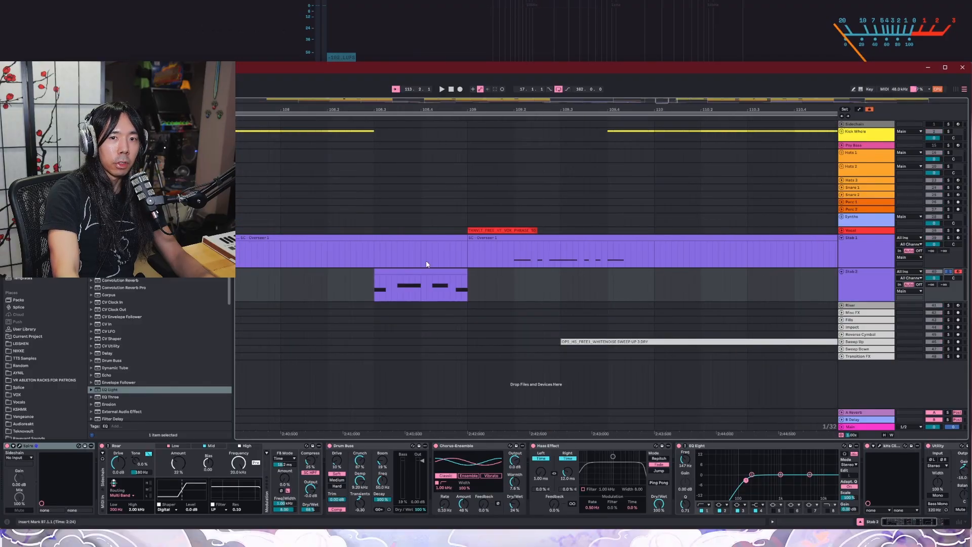
left_click(364, 124)
key("space")
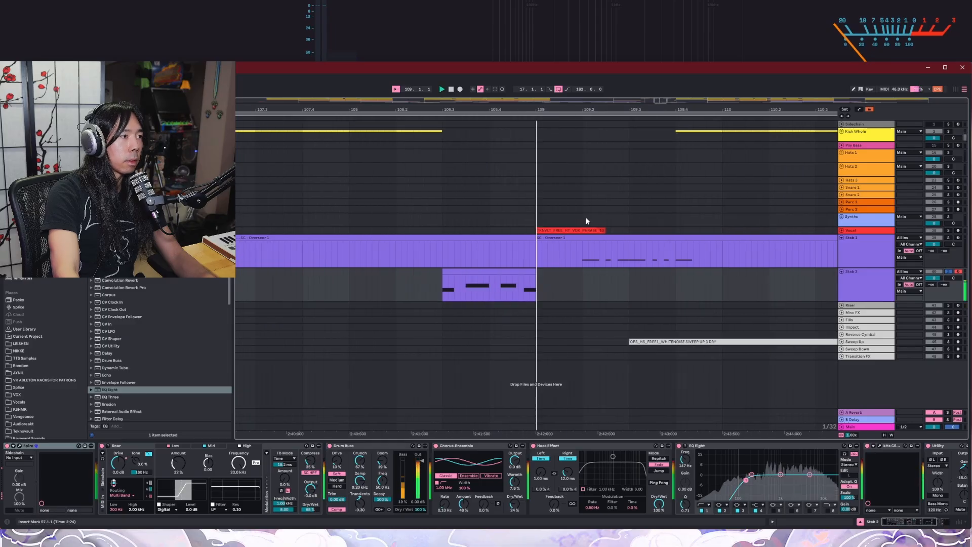
key("space")
Step: Check the synth plug-in on Stab 2 and replay its soloed clip just before bar 109
left_click(863, 292)
scroll(464, 295, "down", 2)
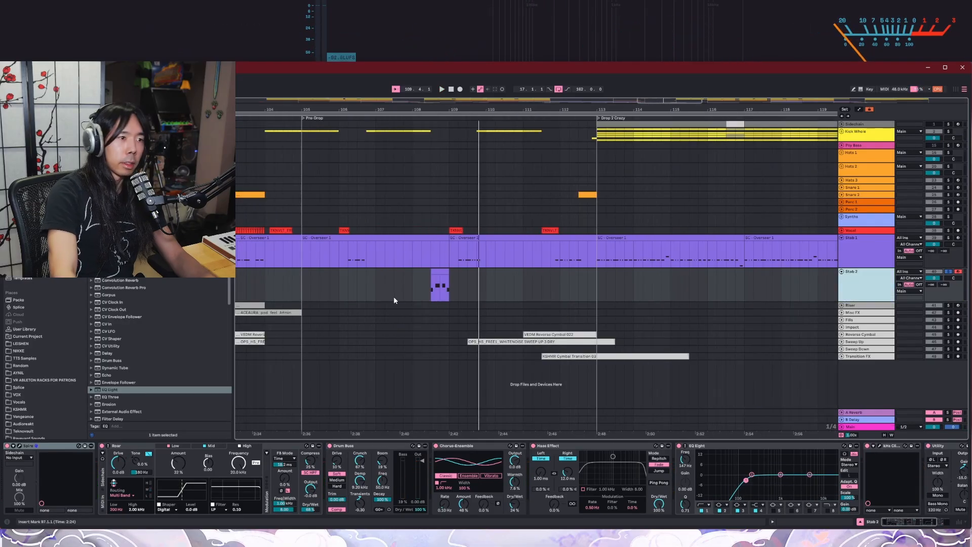
scroll(426, 294, "up", 2)
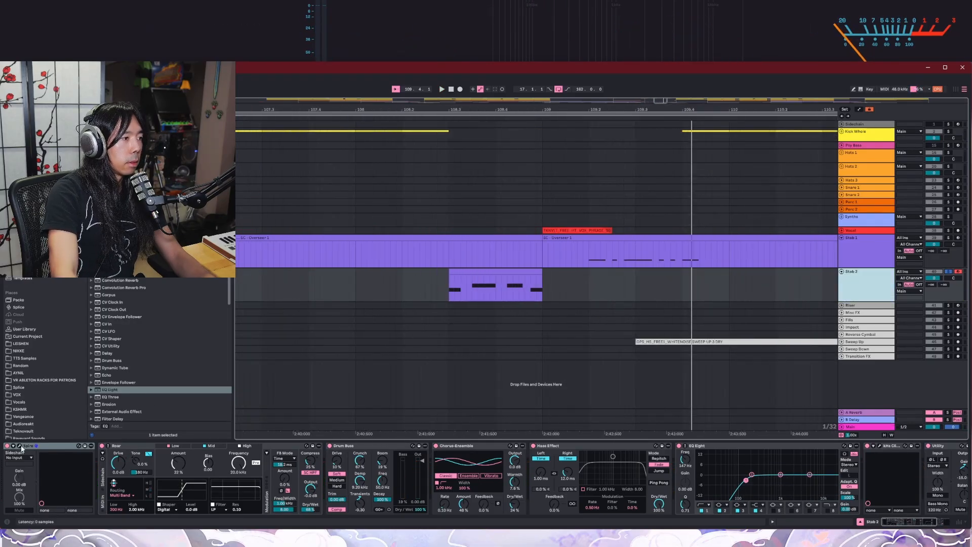
left_click(21, 446)
left_click(418, 177)
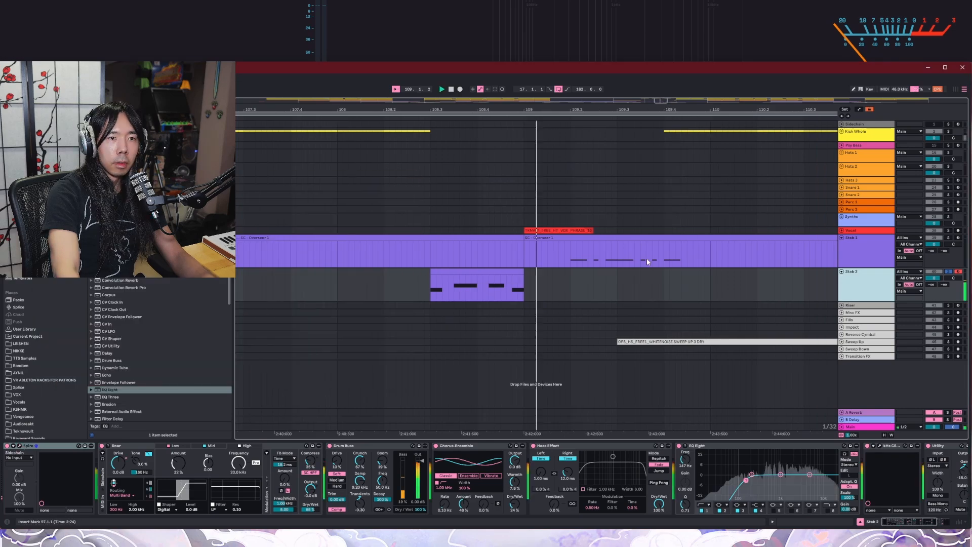
scroll(612, 299, "down", 5)
scroll(600, 293, "down", 3)
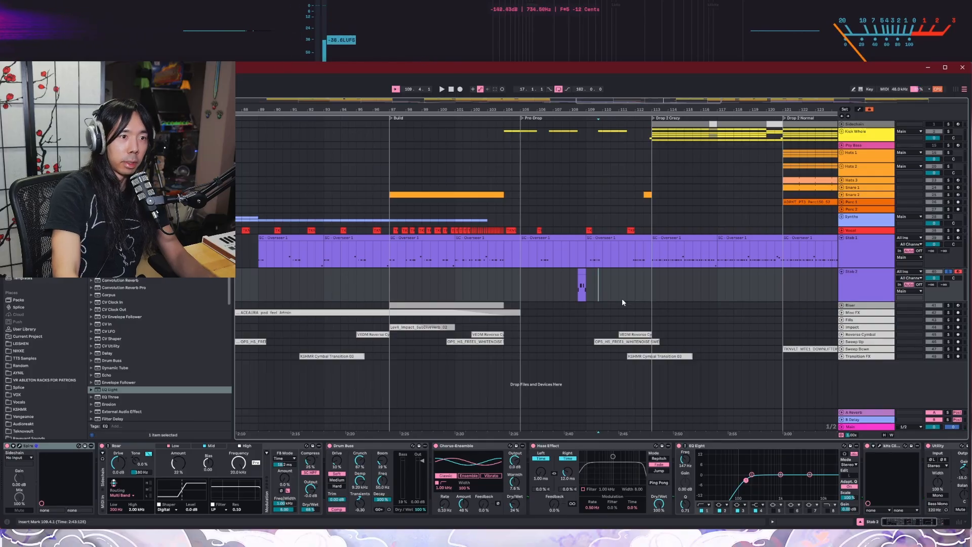
Step: Expand the Riser track with Stab 2 collapsed, and audition the Riser in solo from the Build at bar 97
scroll(591, 293, "up", 7)
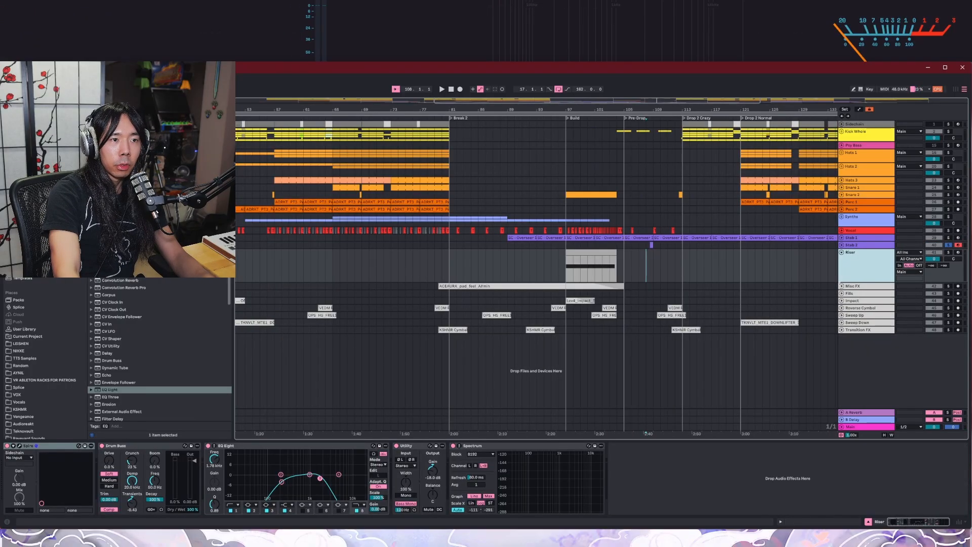
scroll(641, 274, "up", 4)
scroll(429, 248, "up", 4)
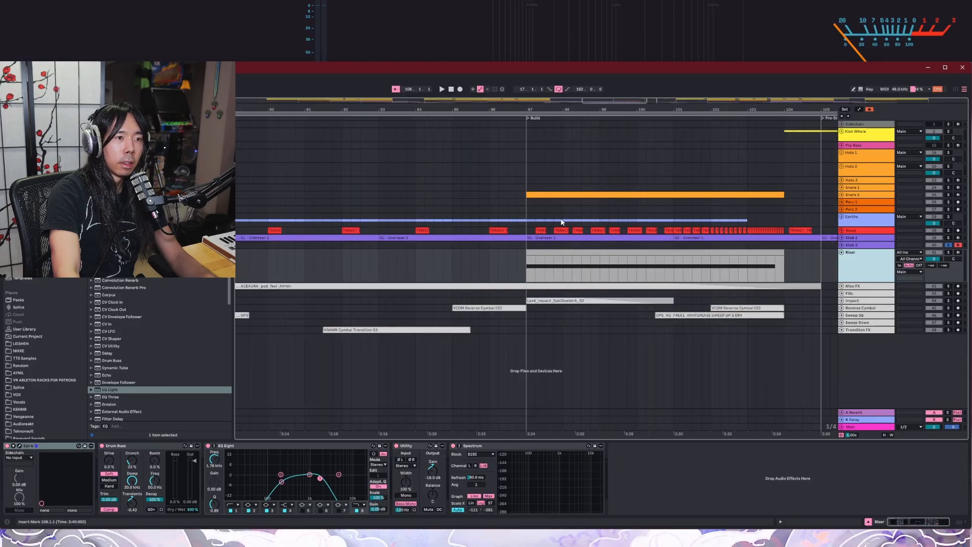
key("ctrl+a")
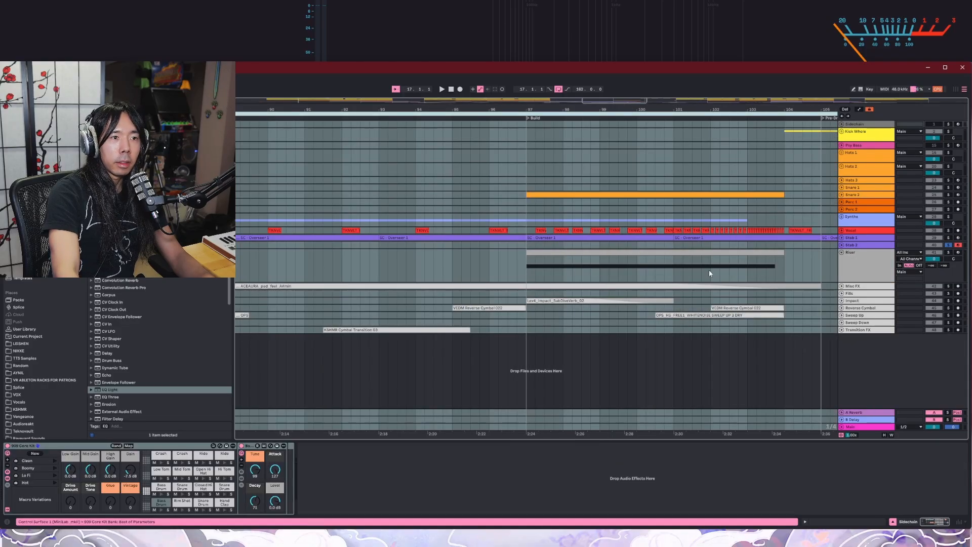
left_click(802, 279)
left_click(840, 268)
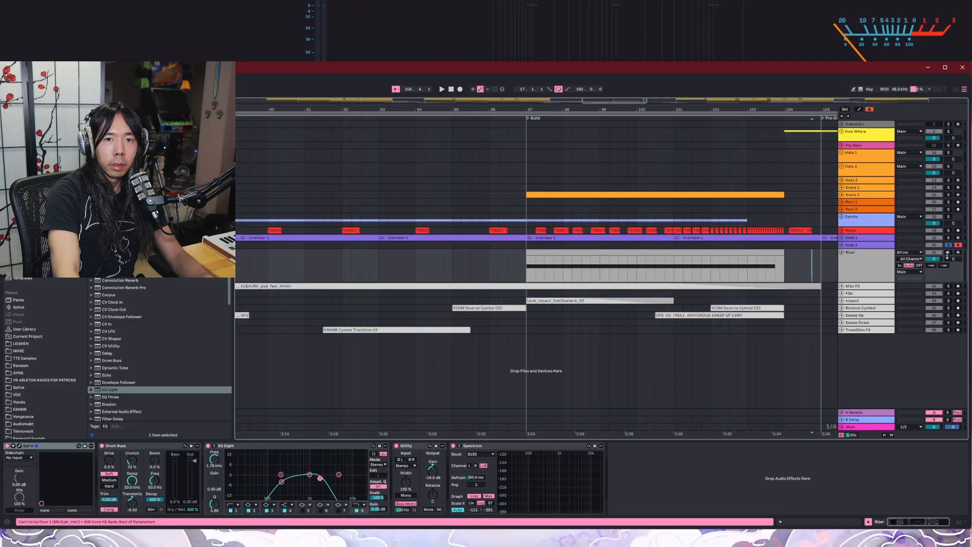
key("space")
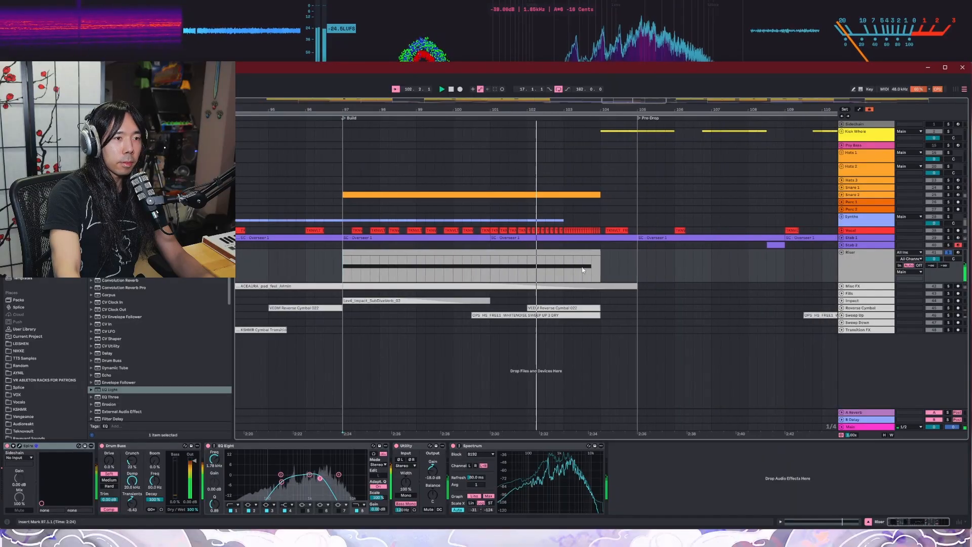
key("space")
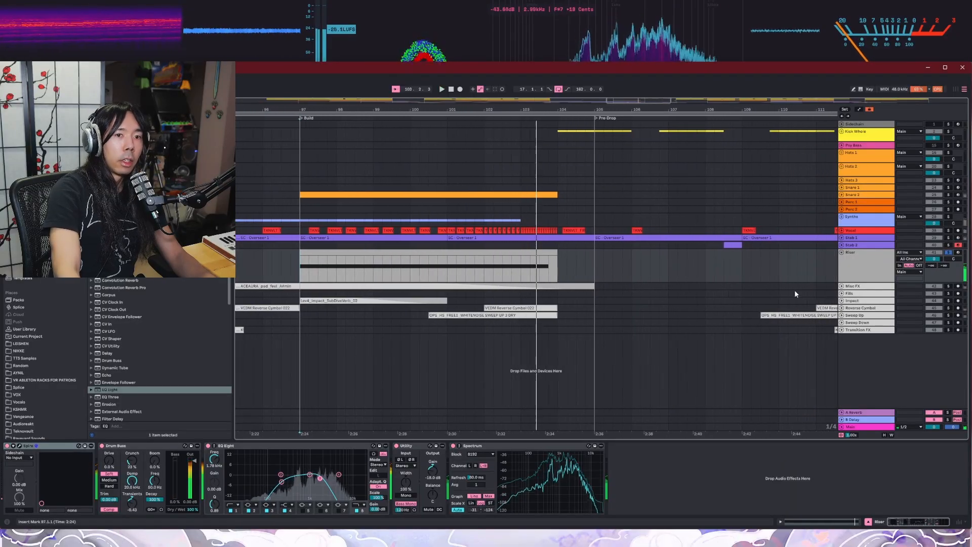
Step: Expand the Misc FX track, audition its pad sample in the full mix through Break 2, and collapse the track
scroll(789, 290, "down", 3)
left_click(841, 286)
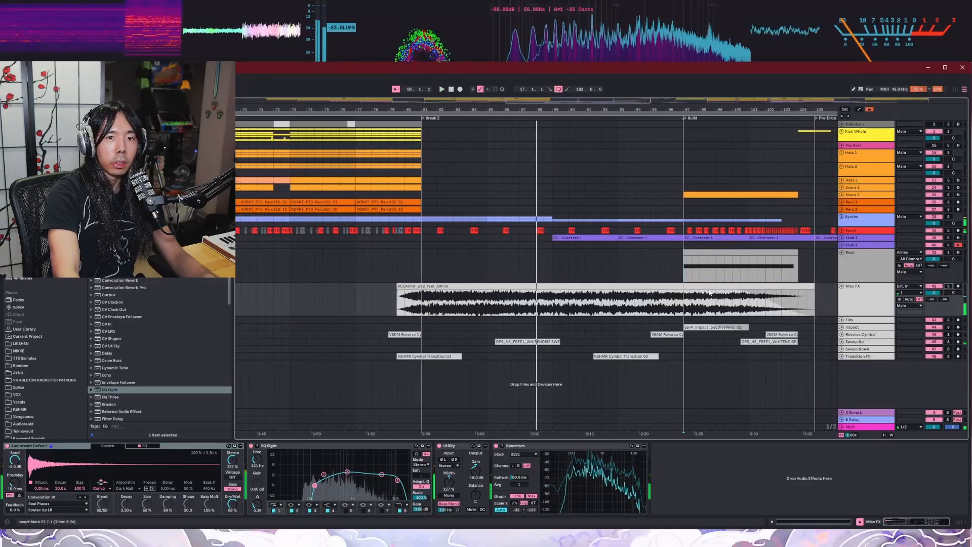
key("space")
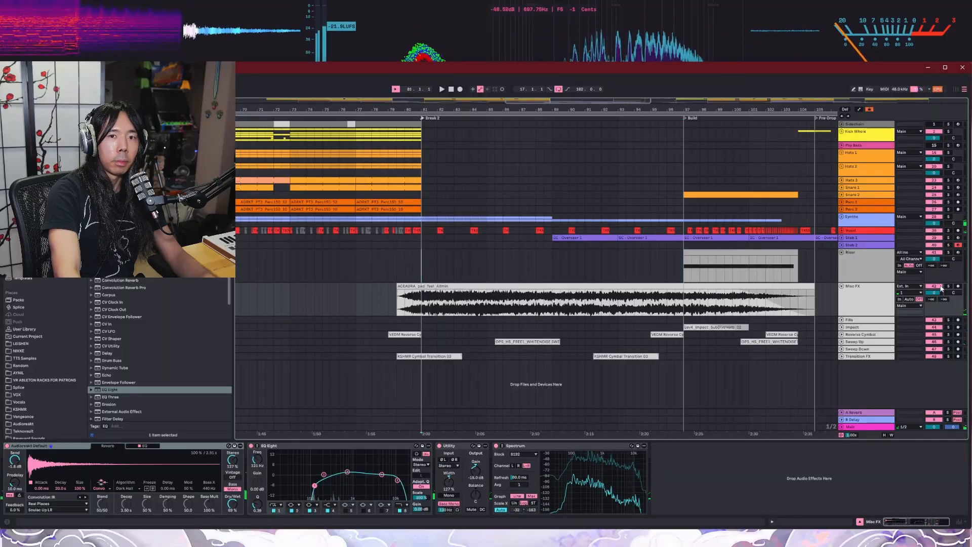
key("space")
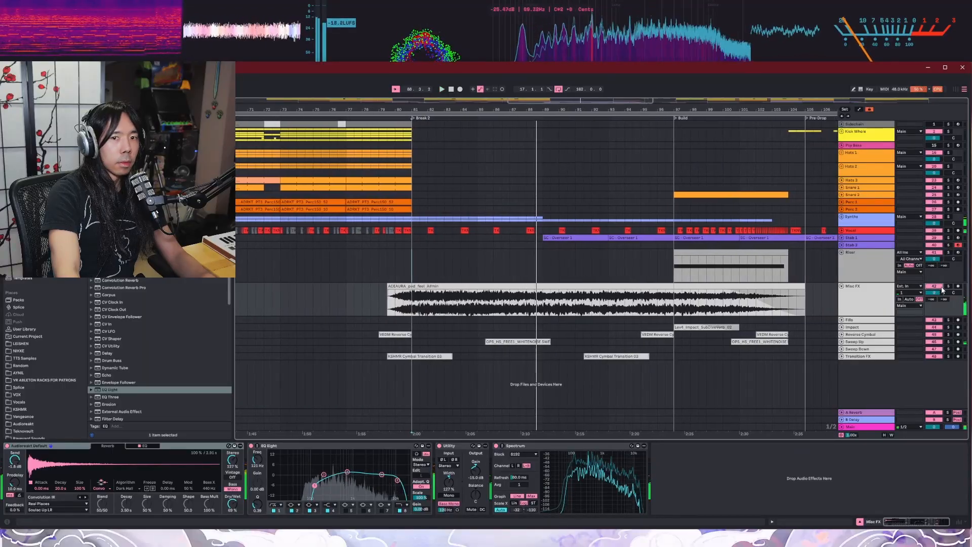
left_click(842, 286)
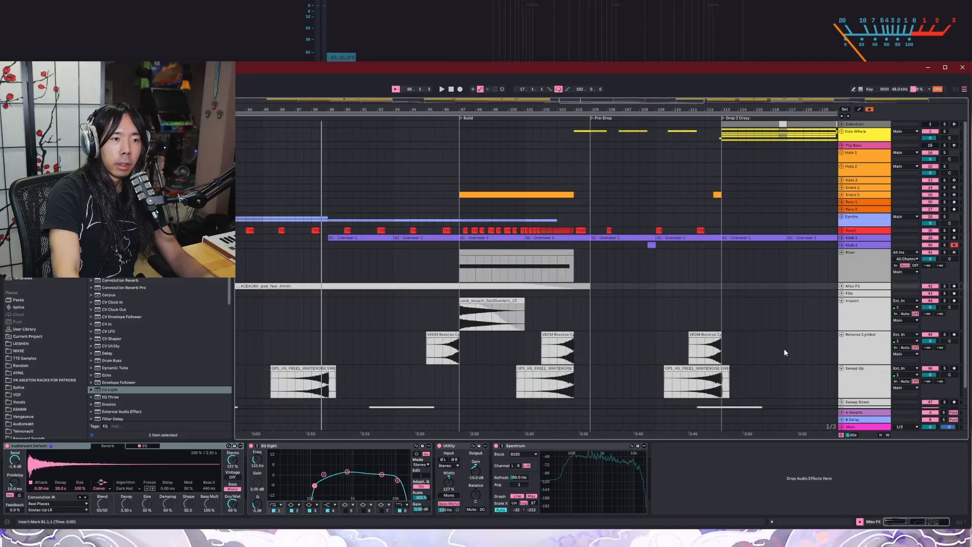
Step: Expand the Impact, Reverse Cymbal, Sweep Up, Sweep Down and Transition FX tracks and show them across the whole arrangement
scroll(784, 349, "down", 2)
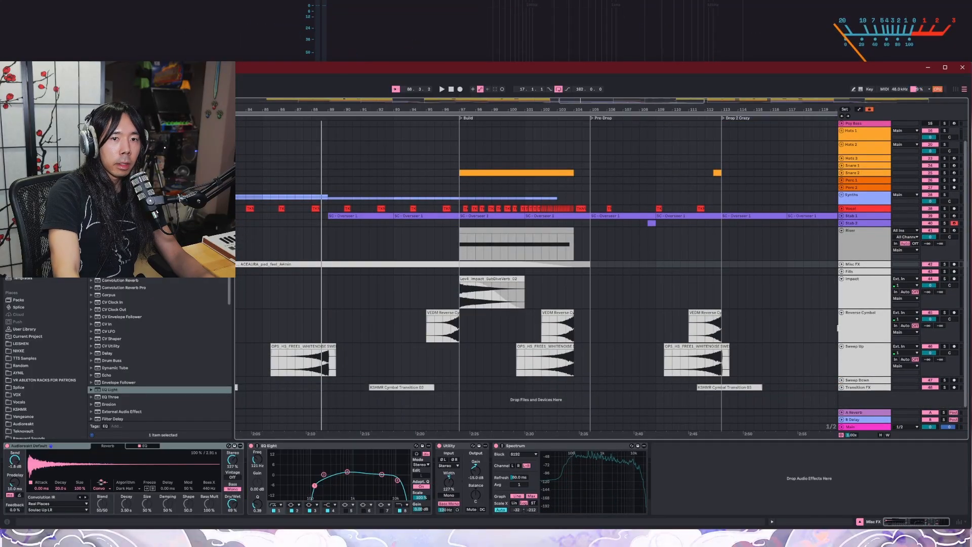
left_click(841, 380)
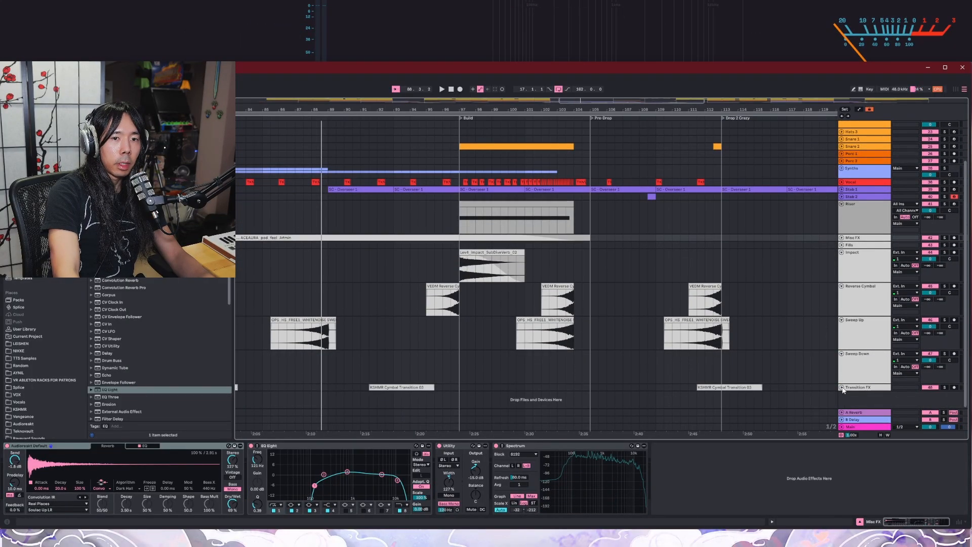
left_click(841, 387)
key("w")
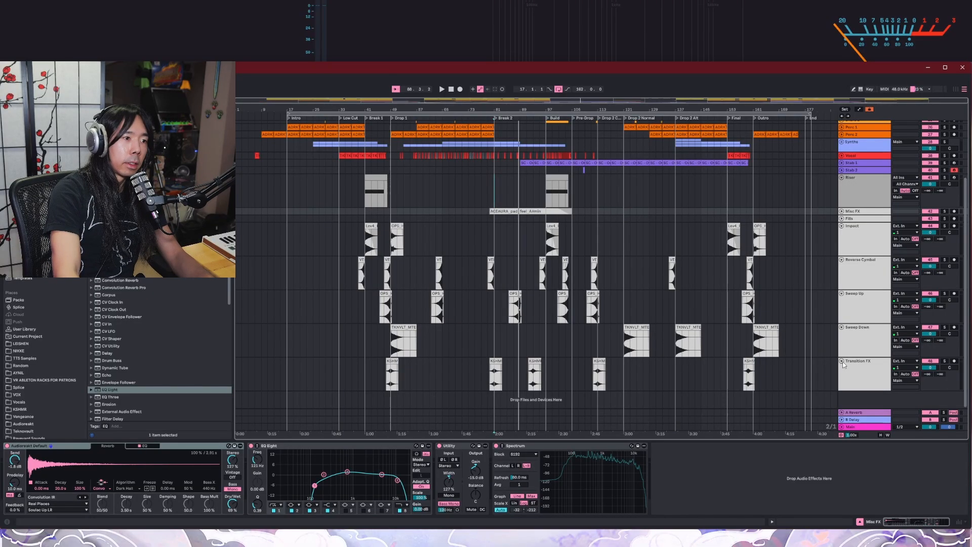
Step: Examine the transition effect clips around Break 2 and the Build, and collapse the expanded effect tracks
scroll(511, 330, "up", 10)
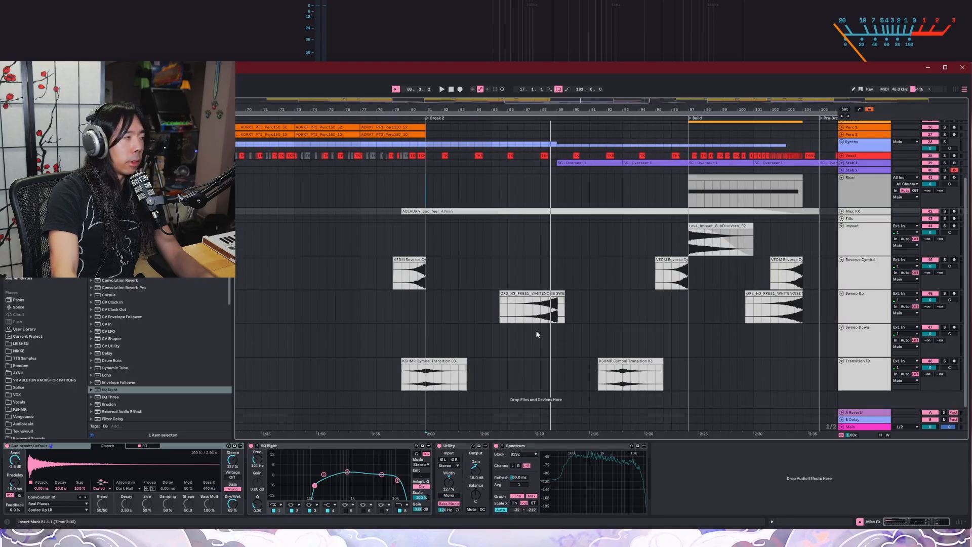
left_click(841, 226)
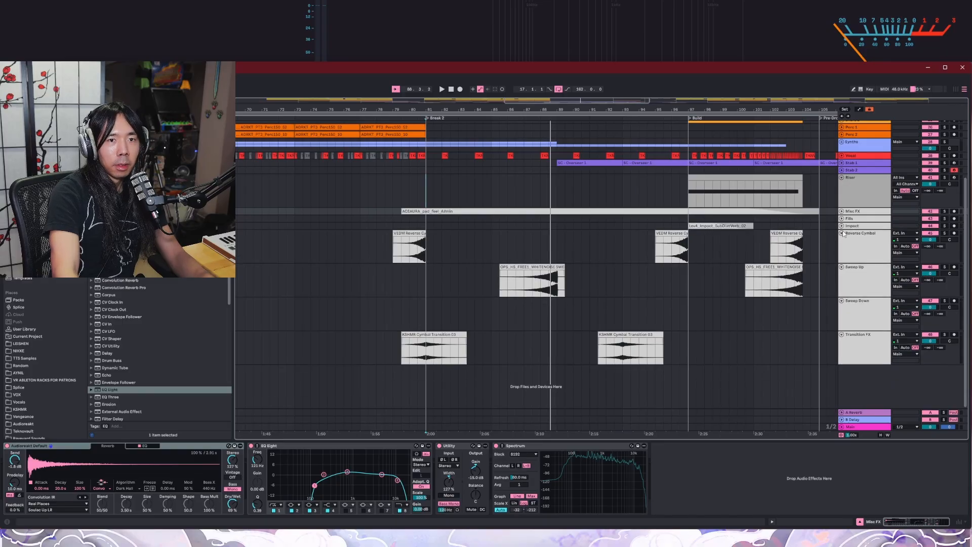
left_click(841, 233)
left_click(841, 241)
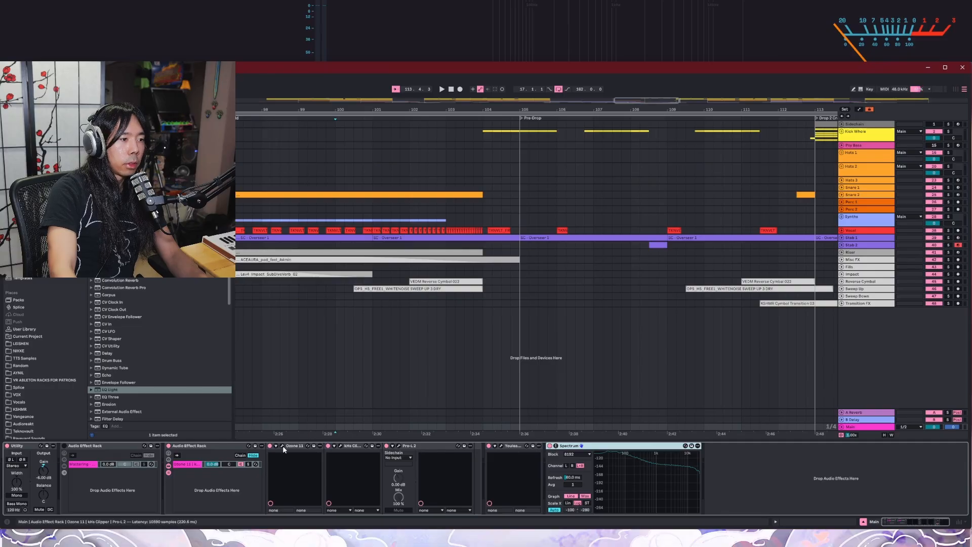
Step: Inspect the Ozone 11 and kHs Clipper windows on the Main track side by side, and close the Clipper
left_click(371, 445)
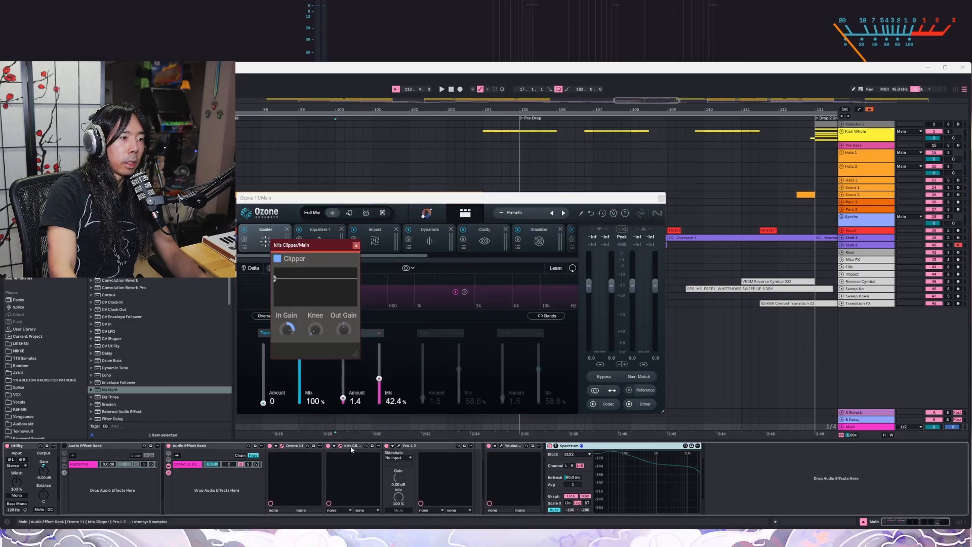
left_click_drag(335, 253, 670, 244)
left_click_drag(530, 198, 462, 182)
left_click_drag(669, 251, 643, 244)
left_click_drag(547, 181, 587, 206)
left_click(685, 242)
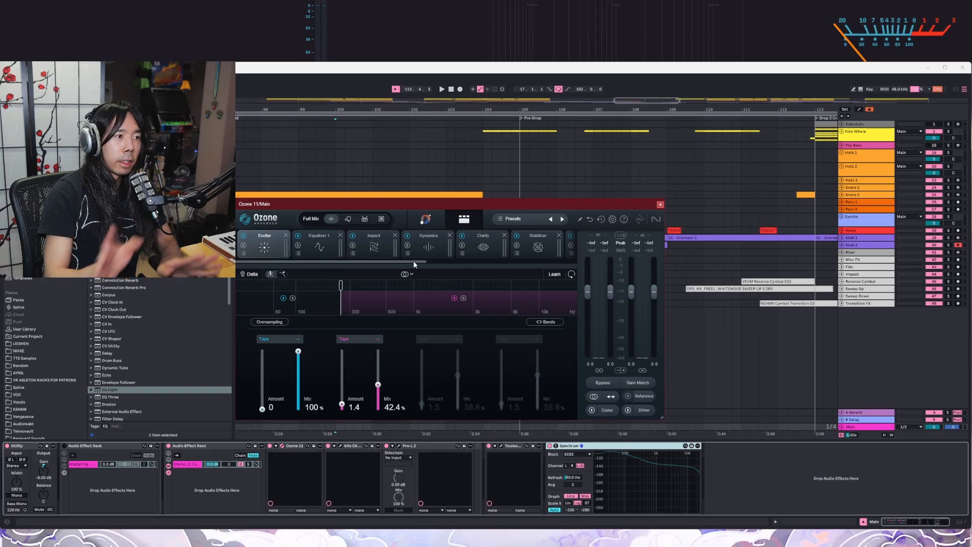
Step: Review Ozone 11's Equalizer 1, Dynamics, Clarity, Stabilizer, Imager and Equalizer 2 modules on the Main track, and close the plugin
left_click(335, 255)
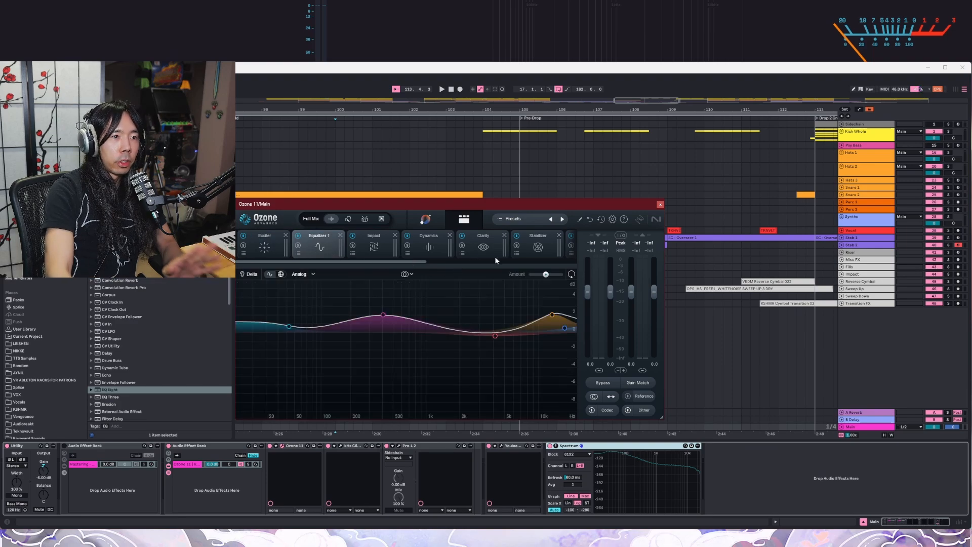
left_click(426, 250)
left_click(476, 253)
left_click(538, 254)
left_click_drag(409, 261, 510, 261)
left_click(464, 253)
left_click(481, 253)
left_click(501, 251)
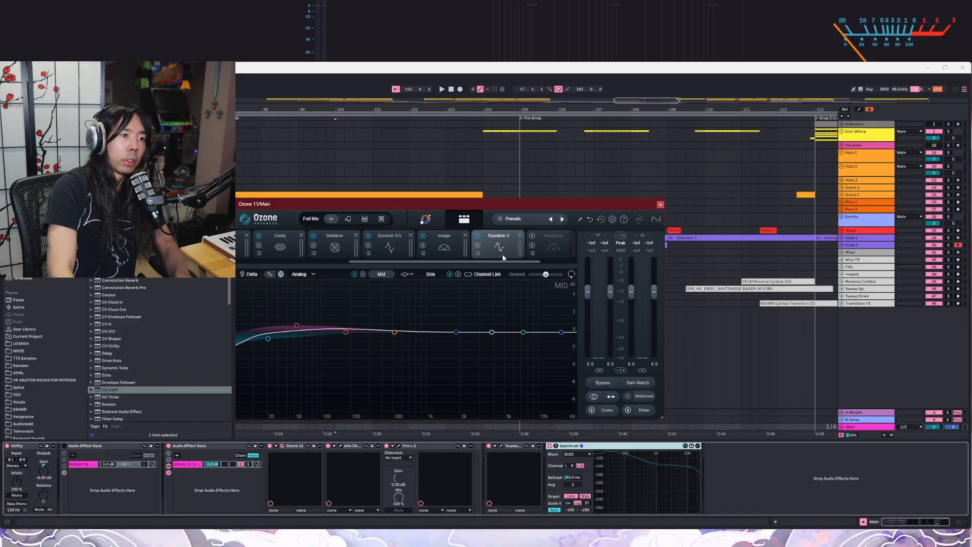
left_click(660, 204)
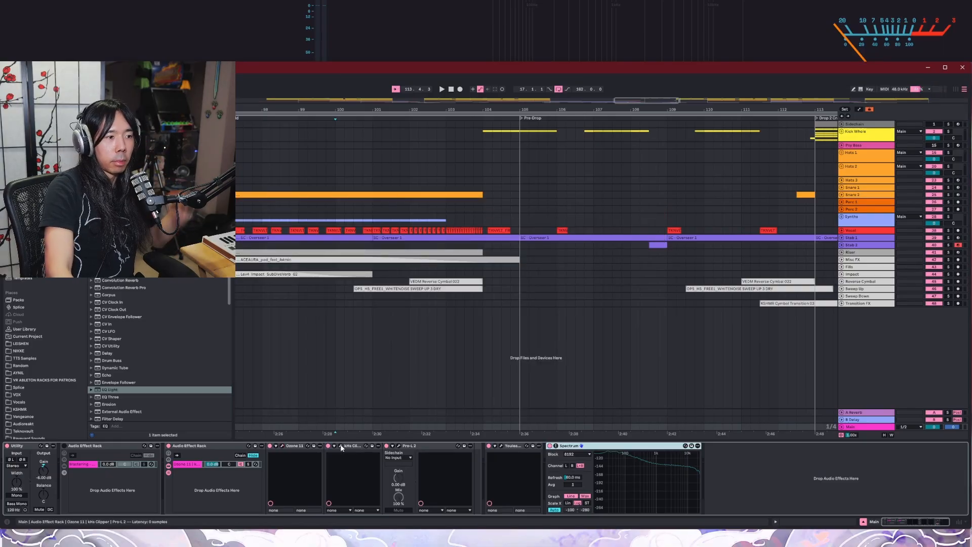
Step: Inspect the kHs Clipper and FabFilter Pro-L 2 windows on the Main track, and close Pro-L 2
left_click(341, 445)
left_click_drag(636, 250, 476, 230)
left_click(398, 446)
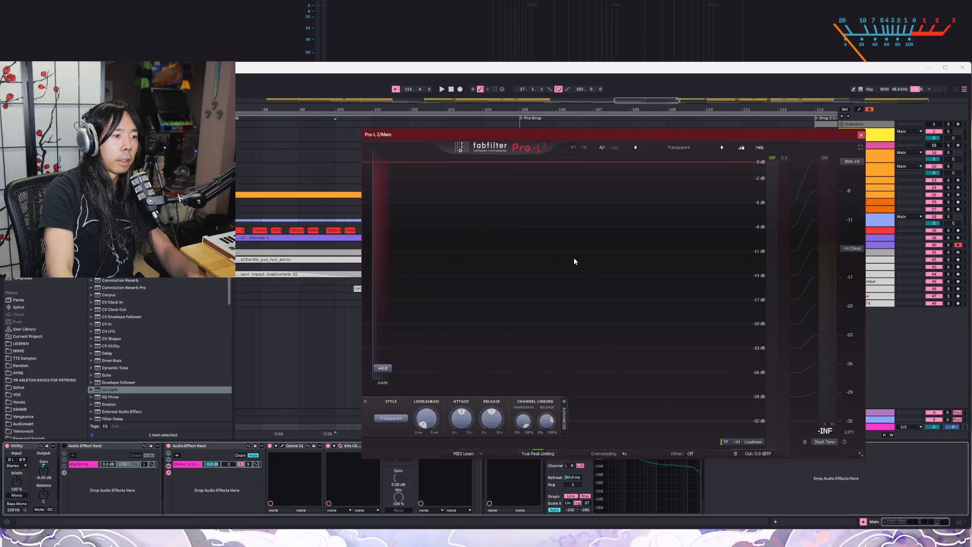
left_click(861, 135)
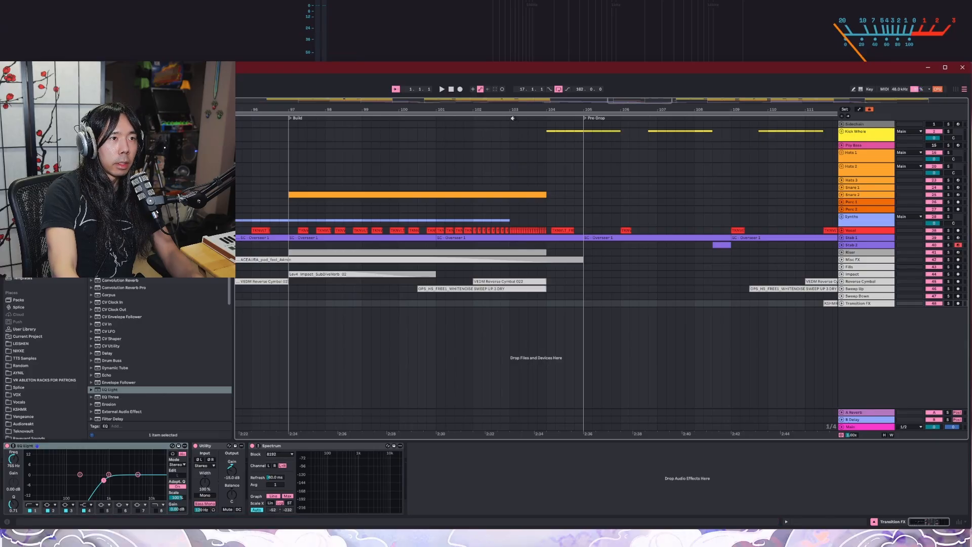
Step: Audition the full mix from the end of the Build and within Drop 2 Alt, and show the Main track's device chain
left_click(508, 118)
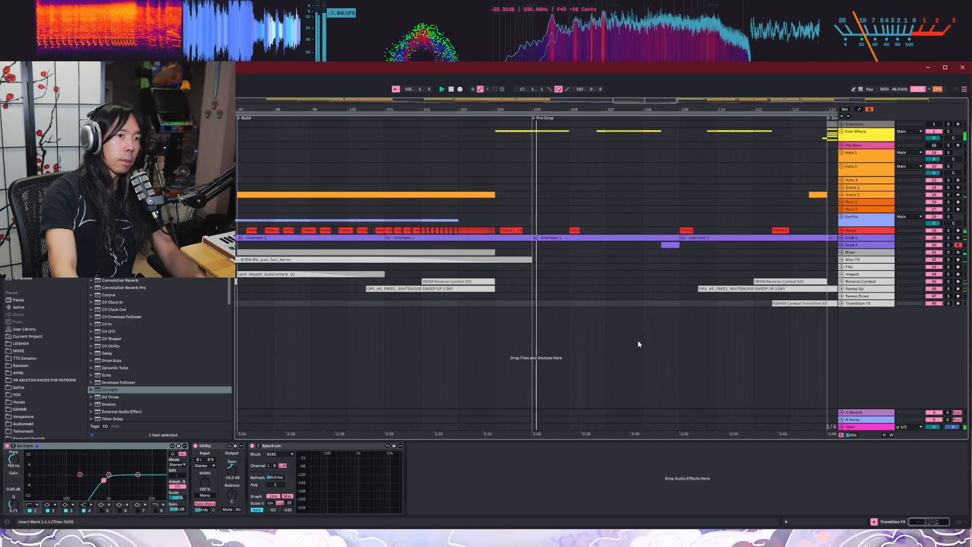
scroll(638, 345, "up", 3)
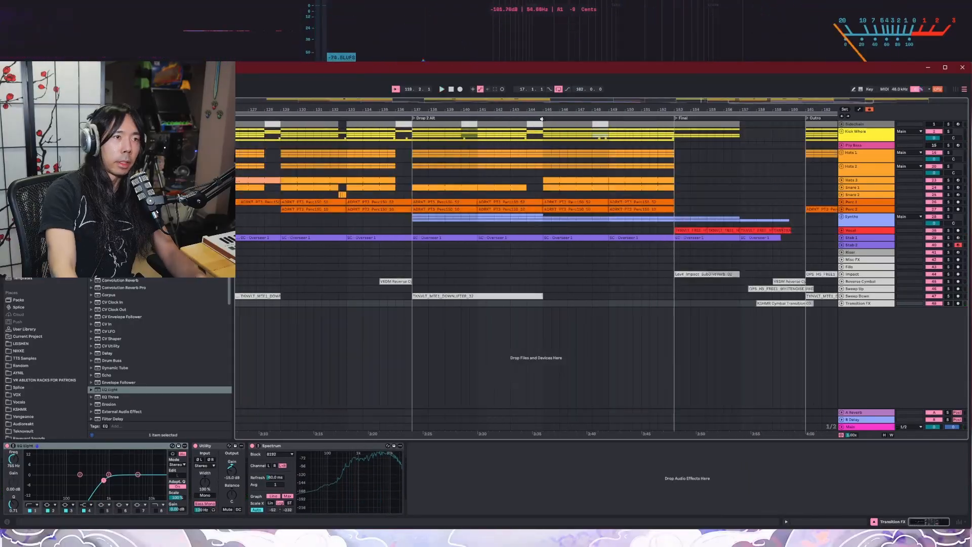
left_click(541, 119)
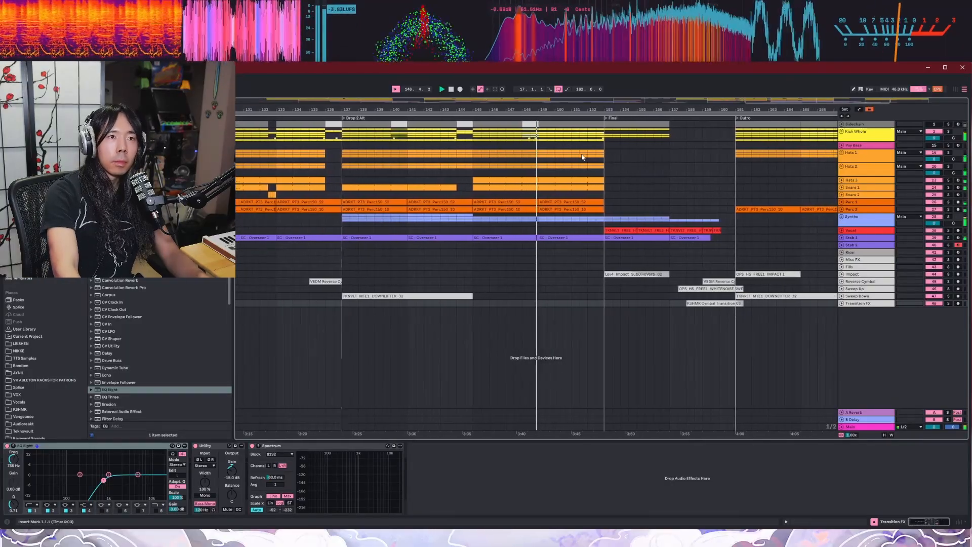
left_click(870, 428)
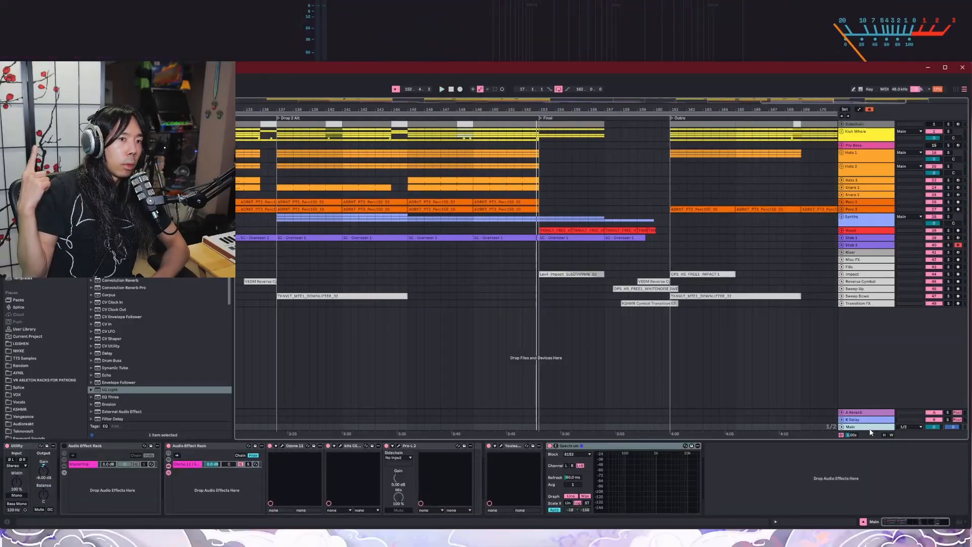